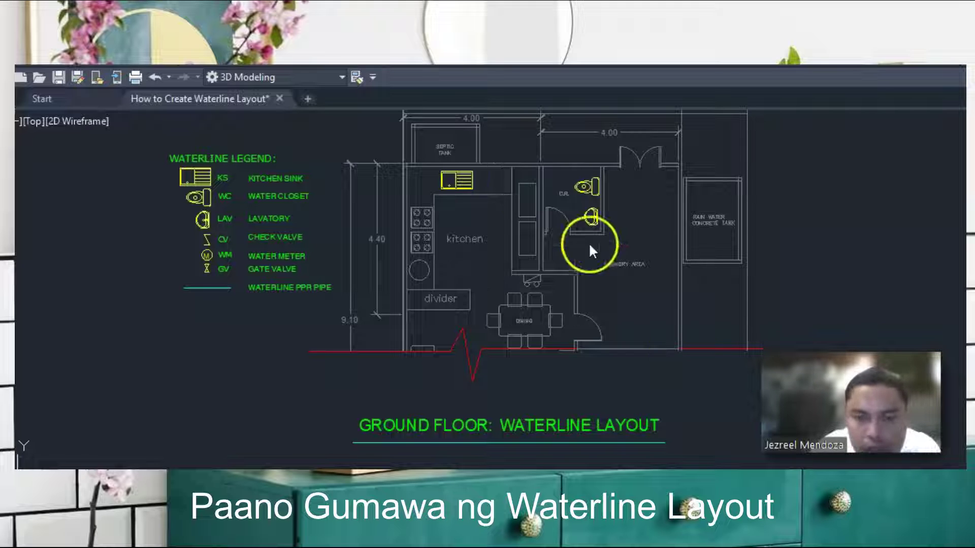
{"action": "left_click", "coordinate": [611, 211]}
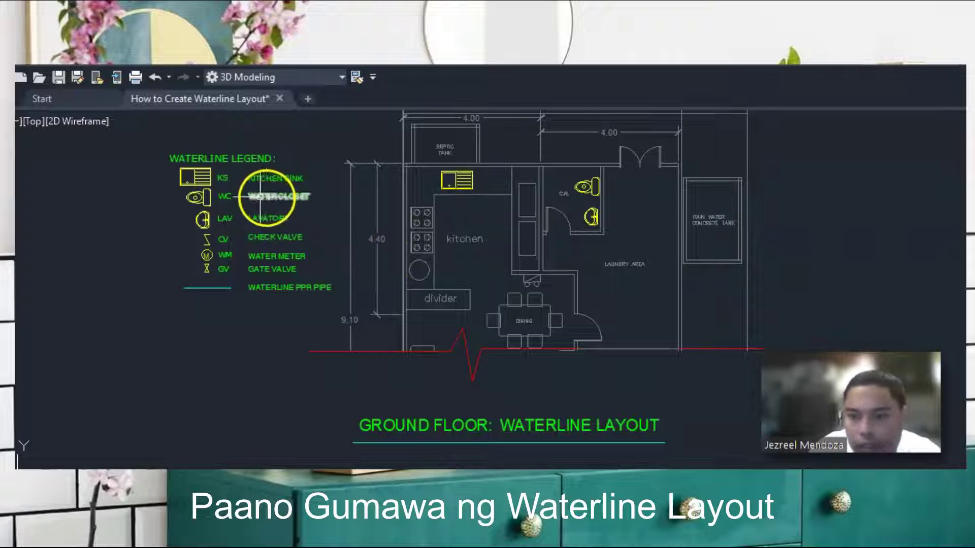
{"action": "scroll", "coordinate": [193, 166], "scroll_direction": "up", "scroll_amount": 2}
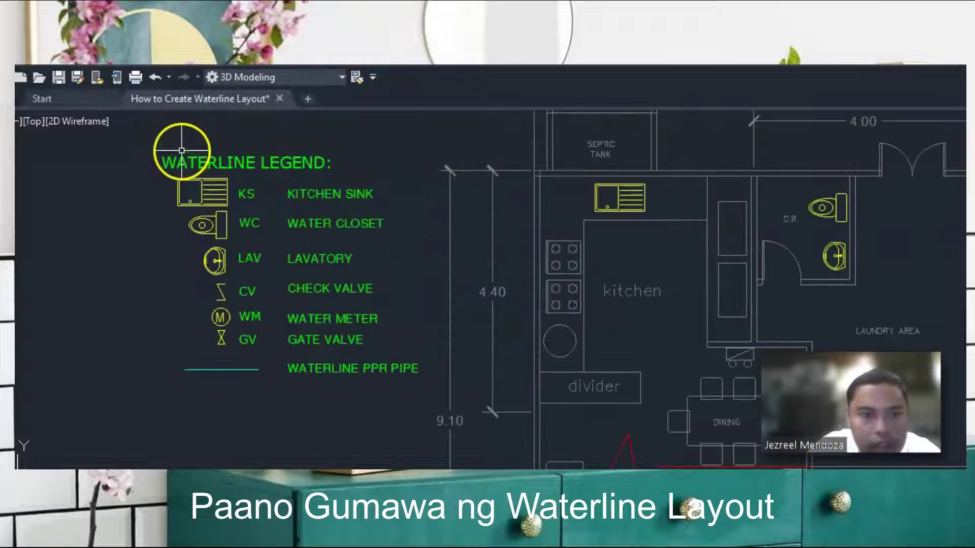
{"action": "type", "text": "c"}
{"action": "key", "text": "Return"}
{"action": "left_click", "coordinate": [245, 196]}
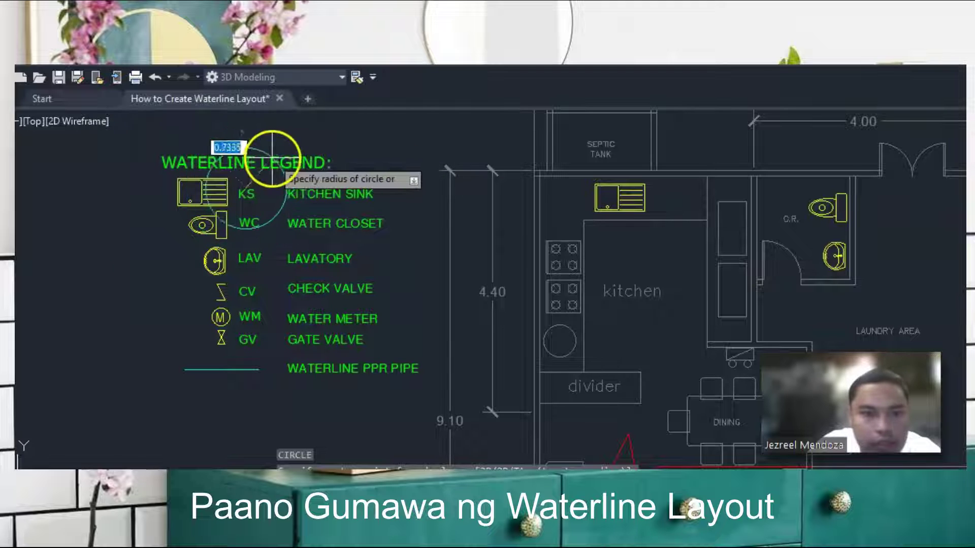
{"action": "key", "text": "Escape"}
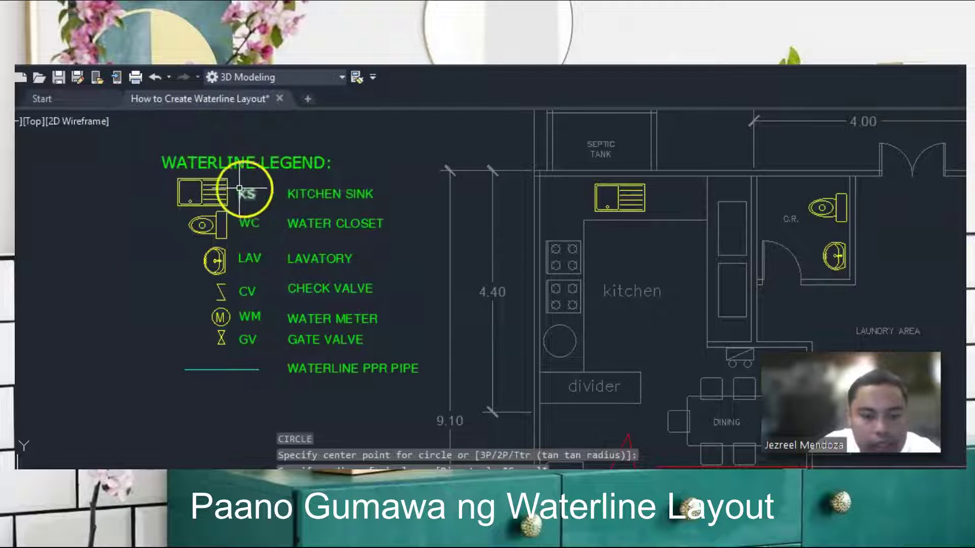
- Examine the kitchen sink, water closet and lavatory entries of the waterline legend, highlighting each row in turn
{"action": "left_click", "coordinate": [153, 191]}
{"action": "left_click", "coordinate": [382, 188]}
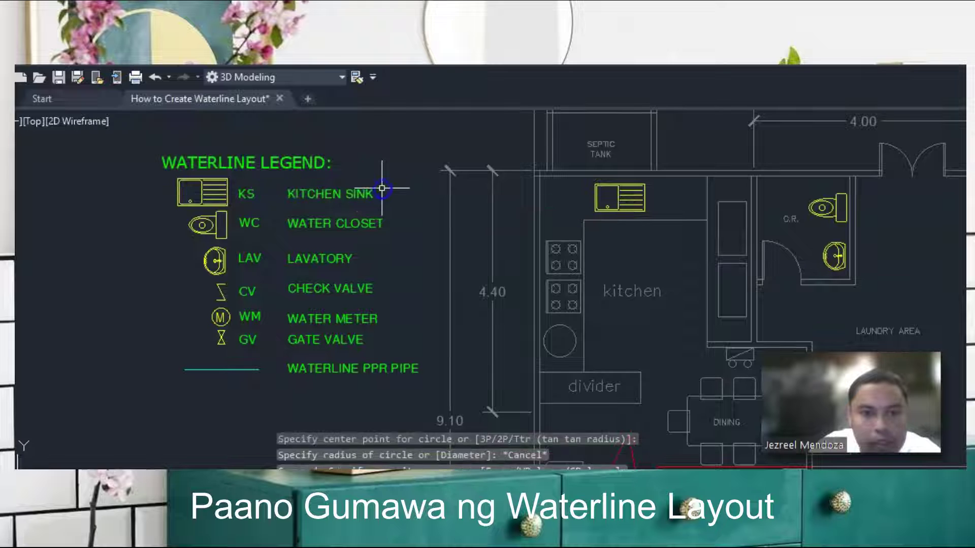
{"action": "left_click", "coordinate": [382, 188]}
{"action": "left_click", "coordinate": [185, 192]}
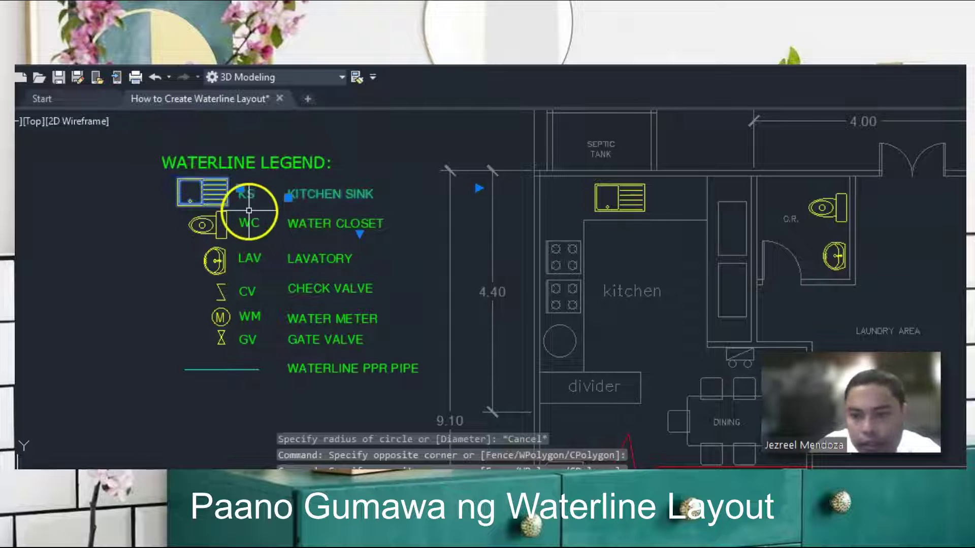
{"action": "key", "text": "Escape"}
{"action": "left_click", "coordinate": [368, 225]}
{"action": "left_click", "coordinate": [198, 221]}
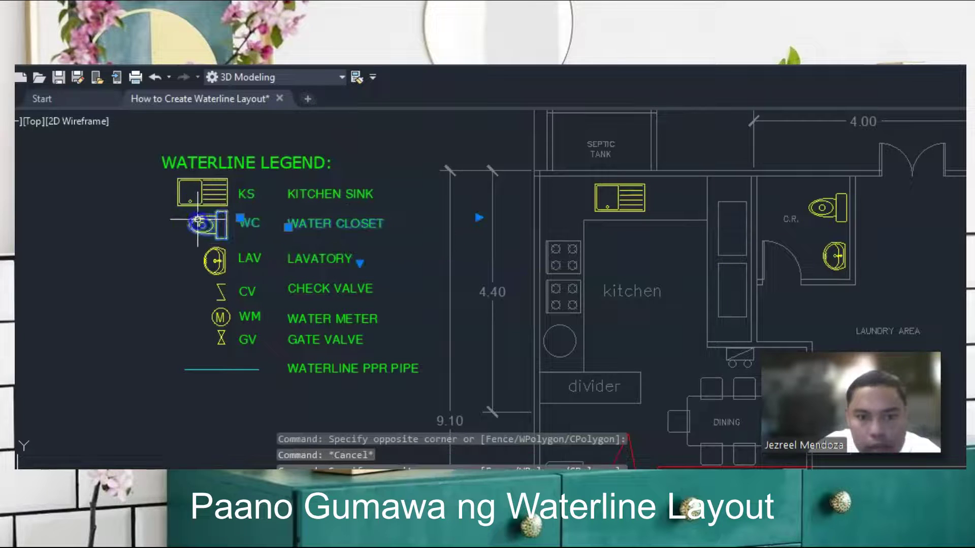
{"action": "key", "text": "Escape"}
{"action": "left_click", "coordinate": [365, 272]}
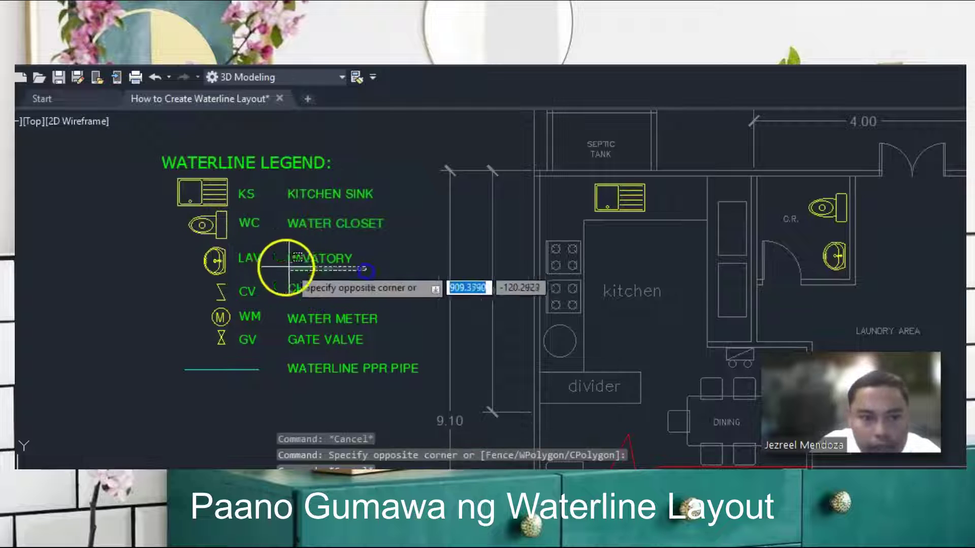
{"action": "left_click", "coordinate": [194, 250]}
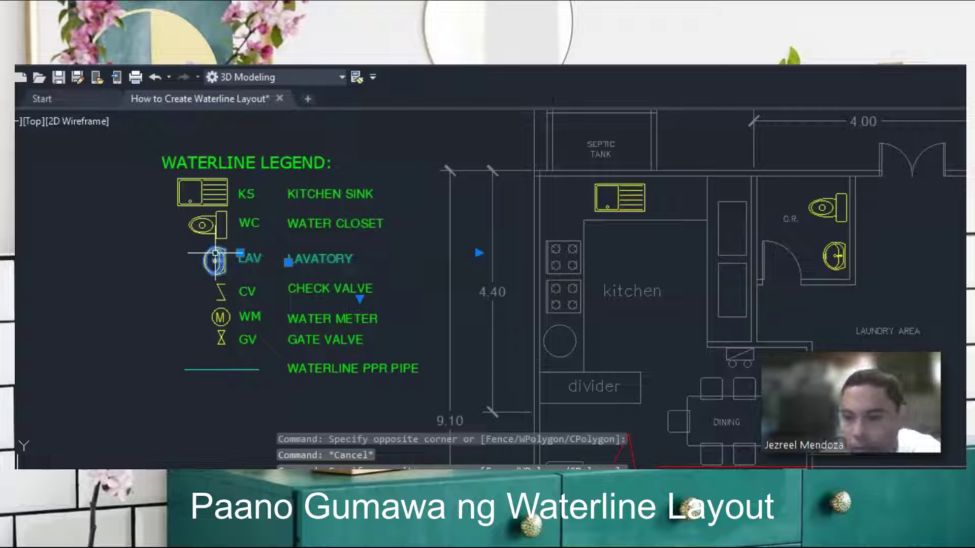
{"action": "key", "text": "Escape"}
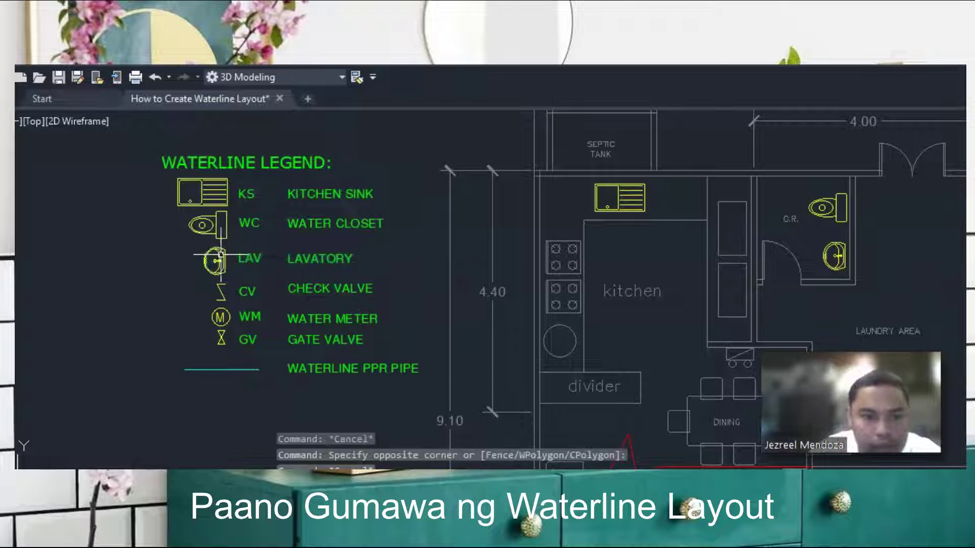
- Examine the check valve, water meter, gate valve and waterline PPR pipe entries of the legend, highlighting them row by row
{"action": "left_click", "coordinate": [380, 290]}
{"action": "left_click", "coordinate": [191, 291]}
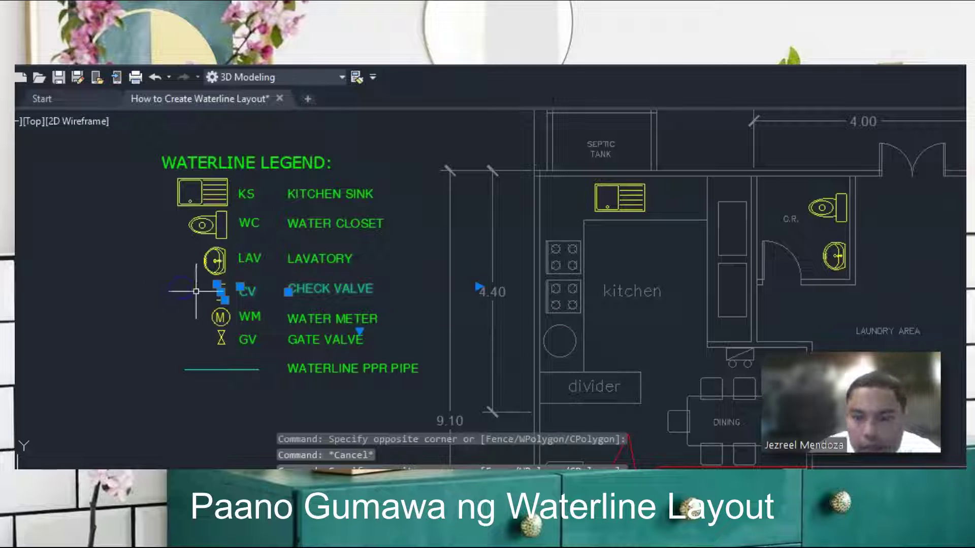
{"action": "key", "text": "Escape"}
{"action": "left_click", "coordinate": [398, 320]}
{"action": "left_click", "coordinate": [192, 320]}
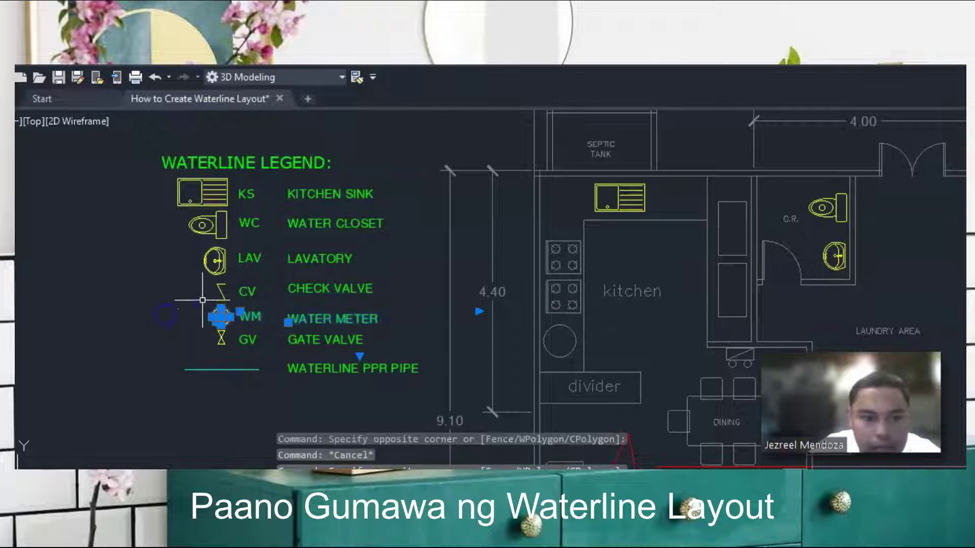
{"action": "key", "text": "Escape"}
{"action": "left_click", "coordinate": [381, 337]}
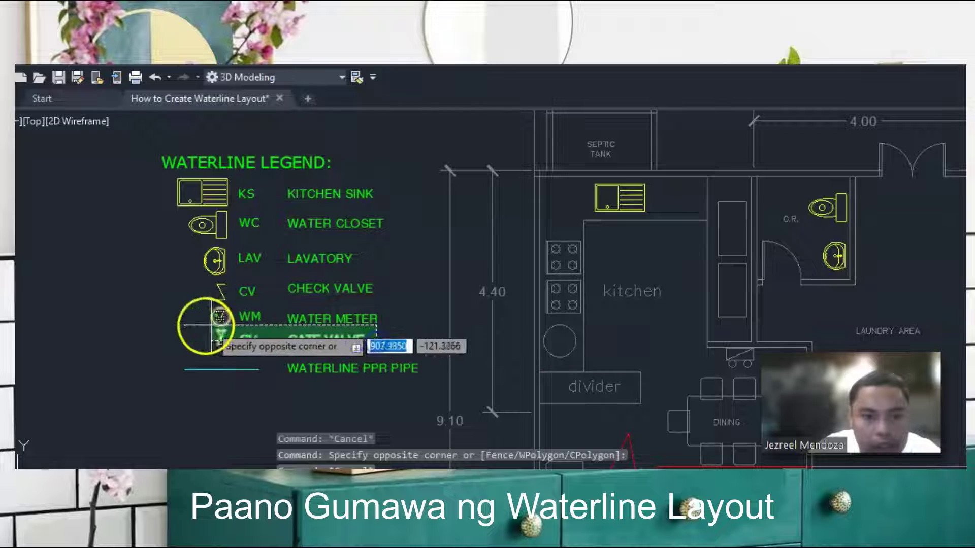
{"action": "left_click", "coordinate": [189, 329]}
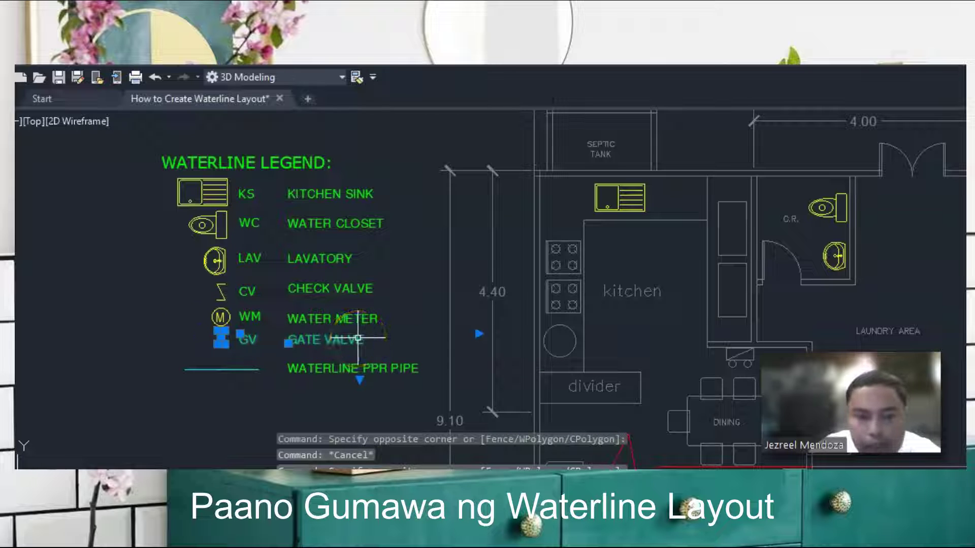
{"action": "key", "text": "Escape"}
{"action": "left_click", "coordinate": [335, 358]}
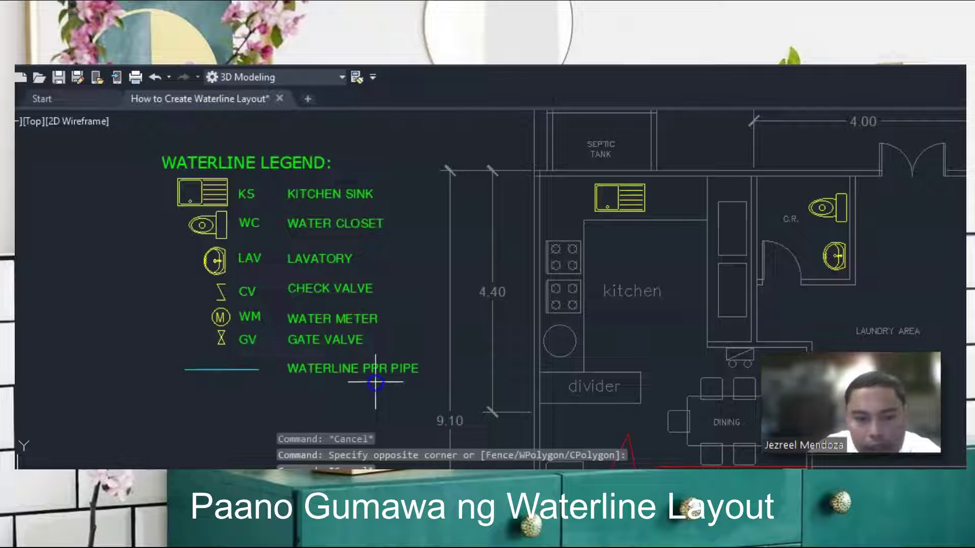
{"action": "left_click", "coordinate": [207, 366]}
{"action": "key", "text": "Escape"}
{"action": "left_click", "coordinate": [384, 401]}
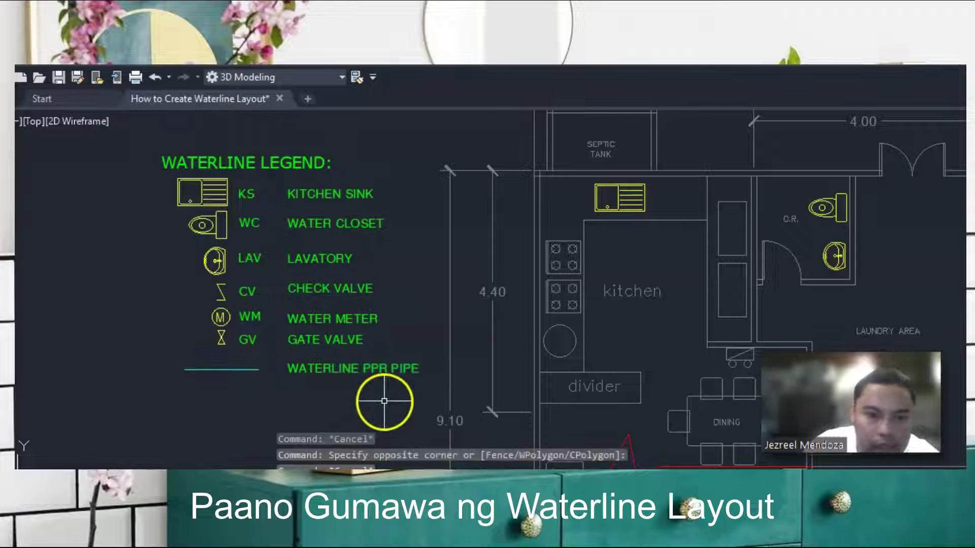
{"action": "scroll", "coordinate": [358, 347], "scroll_direction": "down", "scroll_amount": 2}
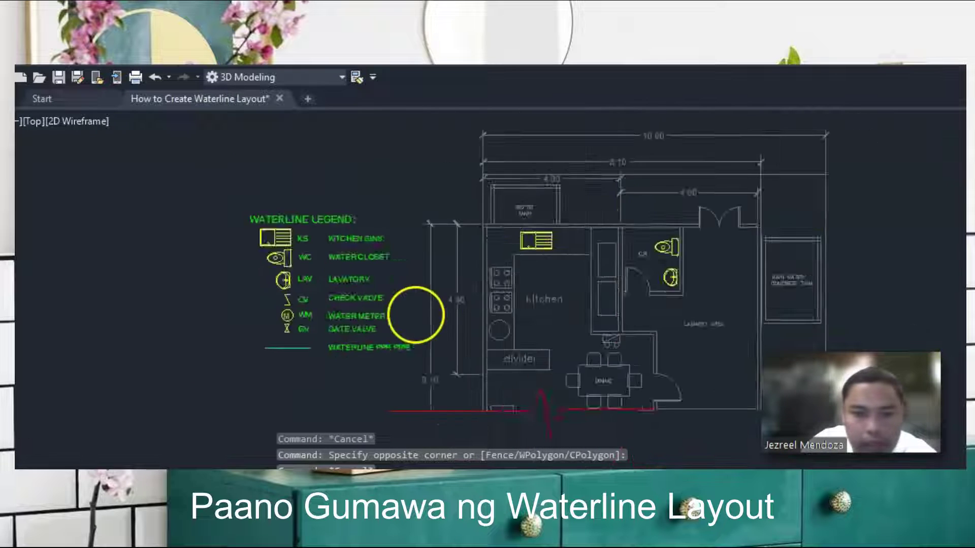
{"action": "scroll", "coordinate": [616, 283], "scroll_direction": "up", "scroll_amount": 1}
{"action": "scroll", "coordinate": [522, 303], "scroll_direction": "up", "scroll_amount": 1}
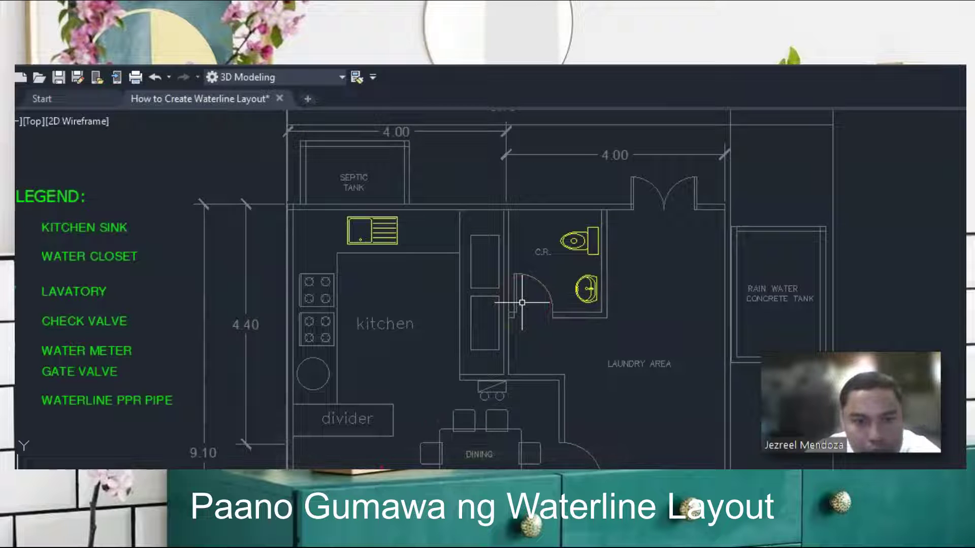
{"action": "type", "text": "c"}
{"action": "key", "text": "Return"}
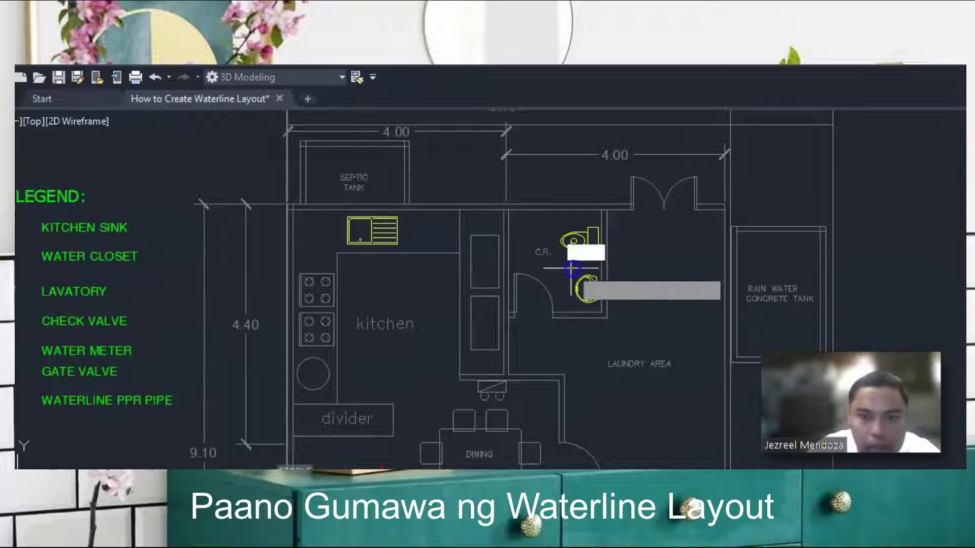
{"action": "left_click", "coordinate": [571, 268]}
{"action": "key", "text": "Escape"}
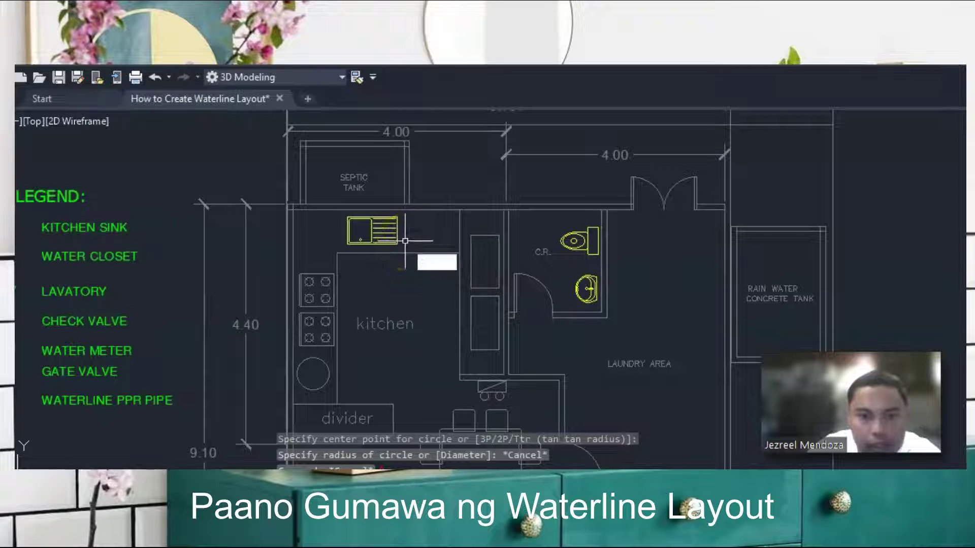
{"action": "type", "text": "c"}
{"action": "key", "text": "Return"}
{"action": "left_click", "coordinate": [373, 239]}
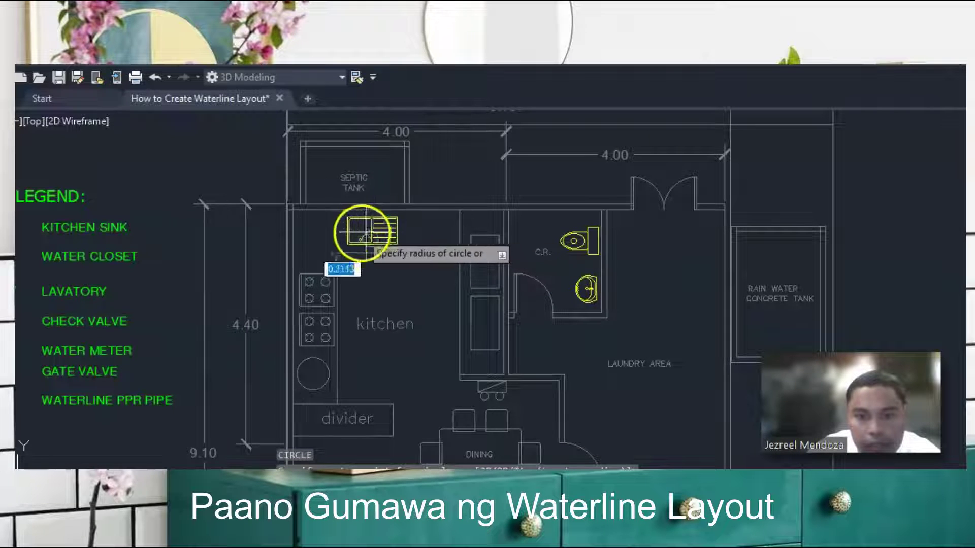
{"action": "key", "text": "Escape"}
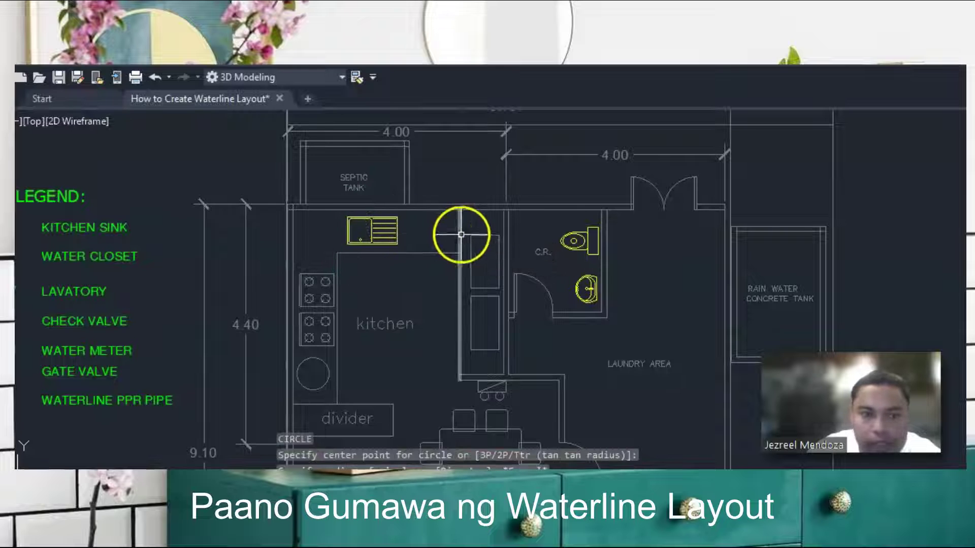
- Copy the KS label from the waterline legend to the free side of the kitchen sink in the floor plan
{"action": "scroll", "coordinate": [461, 235], "scroll_direction": "down", "scroll_amount": 2}
{"action": "scroll", "coordinate": [414, 244], "scroll_direction": "up", "scroll_amount": 2}
{"action": "key", "text": "Escape"}
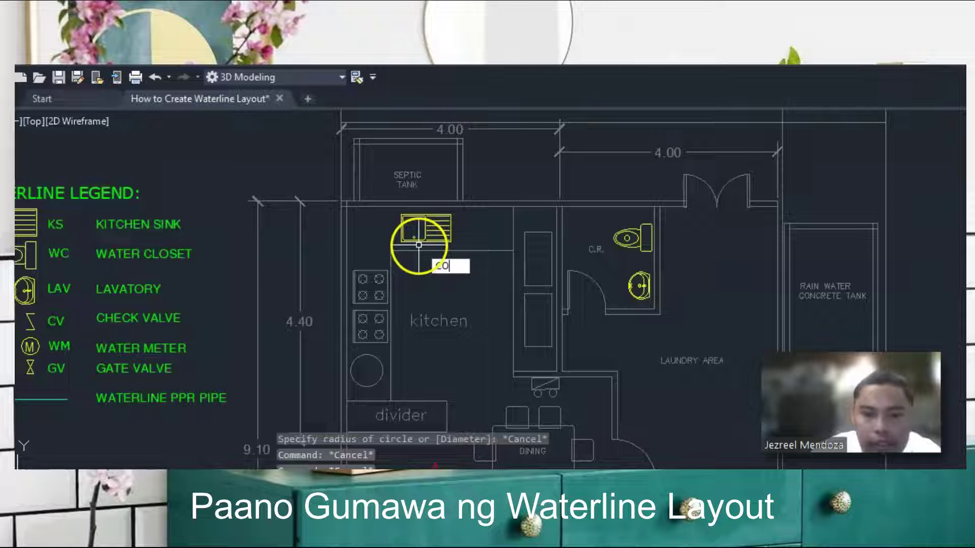
{"action": "type", "text": "co"}
{"action": "key", "text": "Return"}
{"action": "scroll", "coordinate": [238, 252], "scroll_direction": "down", "scroll_amount": 2}
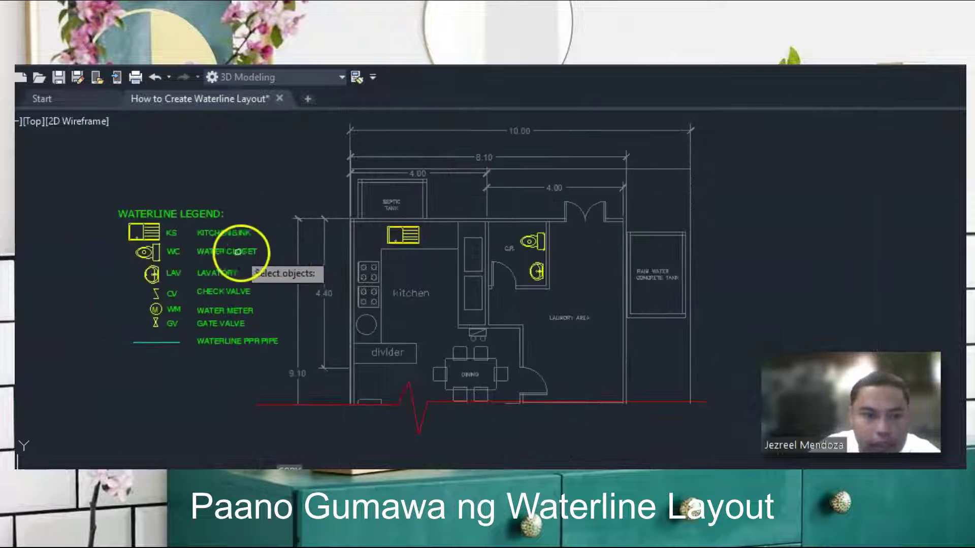
{"action": "scroll", "coordinate": [237, 252], "scroll_direction": "up", "scroll_amount": 2}
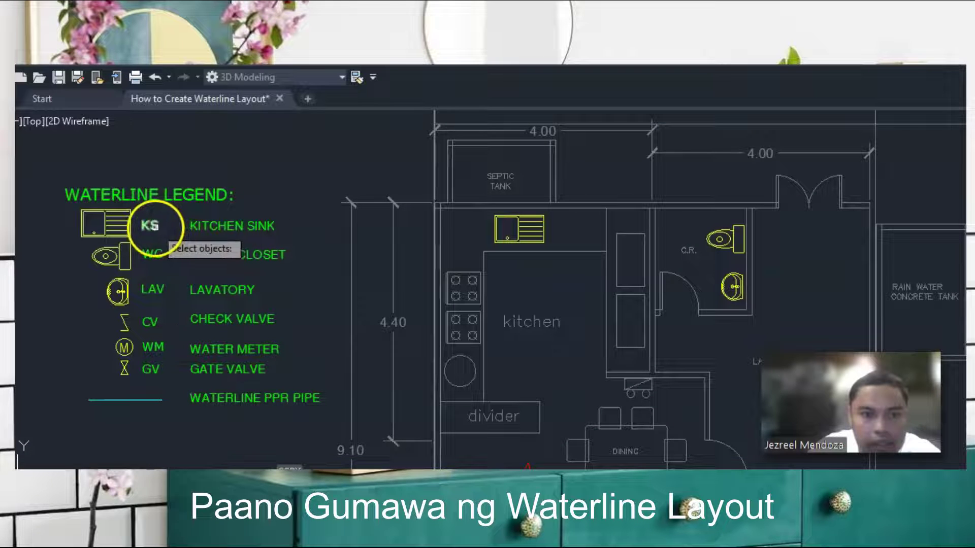
{"action": "left_click", "coordinate": [149, 226]}
{"action": "key", "text": "Return"}
{"action": "left_click", "coordinate": [149, 226]}
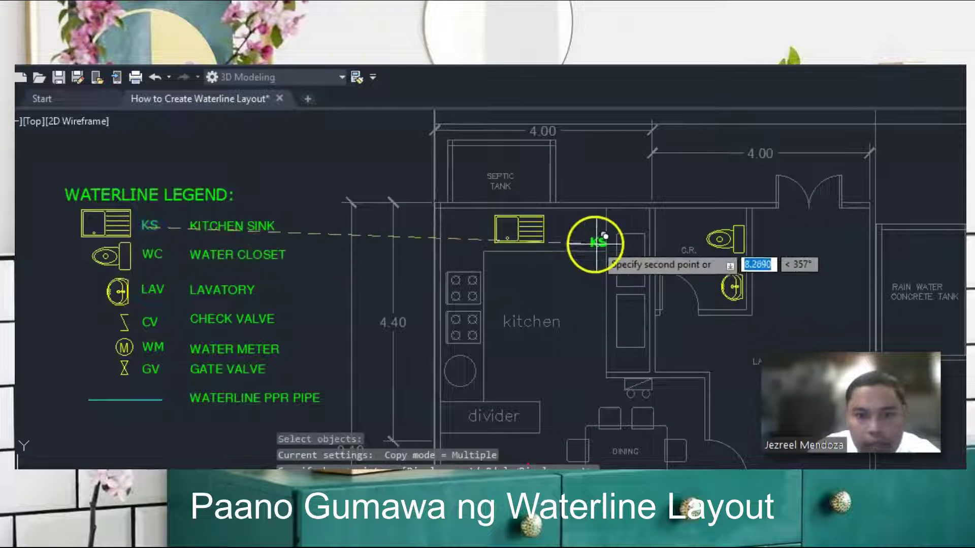
{"action": "scroll", "coordinate": [591, 237], "scroll_direction": "up", "scroll_amount": 2}
{"action": "left_click", "coordinate": [540, 225]}
{"action": "scroll", "coordinate": [546, 223], "scroll_direction": "down", "scroll_amount": 2}
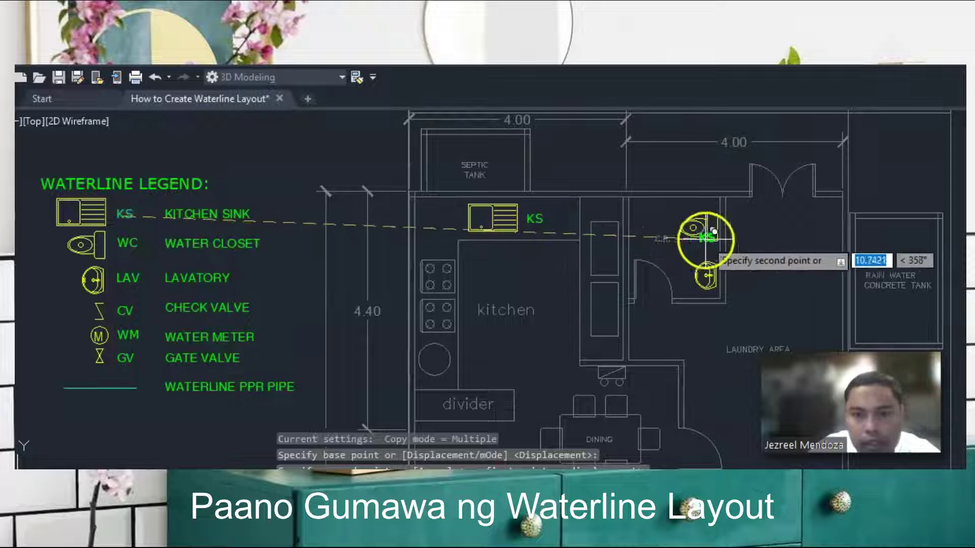
{"action": "key", "text": "Escape"}
- Copy the WC label from the legend to beside the water closet in the C.R
{"action": "key", "text": "Return"}
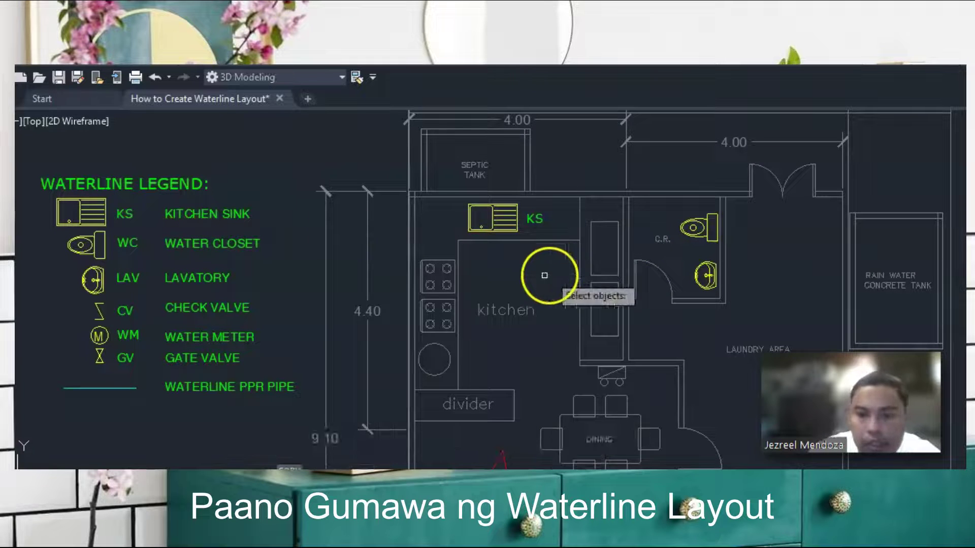
{"action": "left_click", "coordinate": [125, 244]}
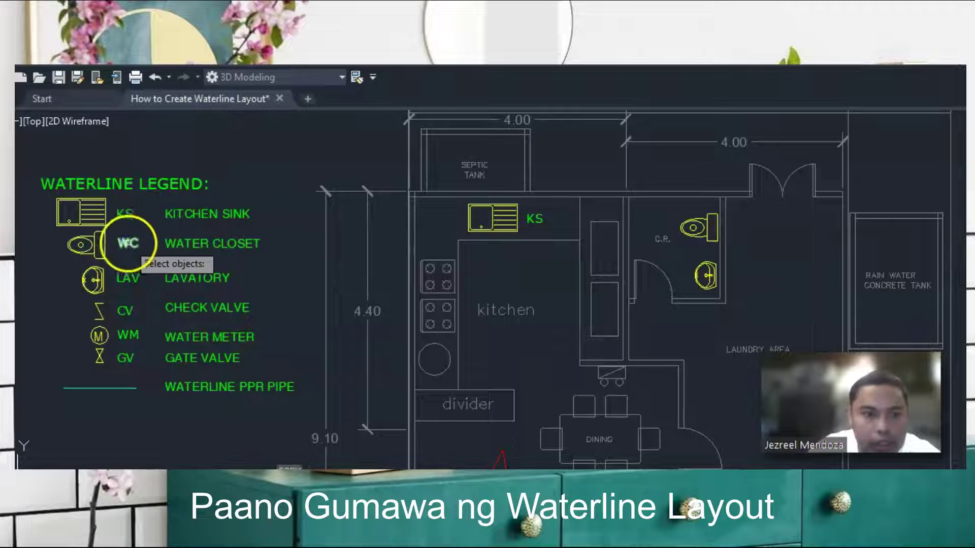
{"action": "key", "text": "Return"}
{"action": "left_click", "coordinate": [136, 246]}
{"action": "scroll", "coordinate": [717, 239], "scroll_direction": "up", "scroll_amount": 2}
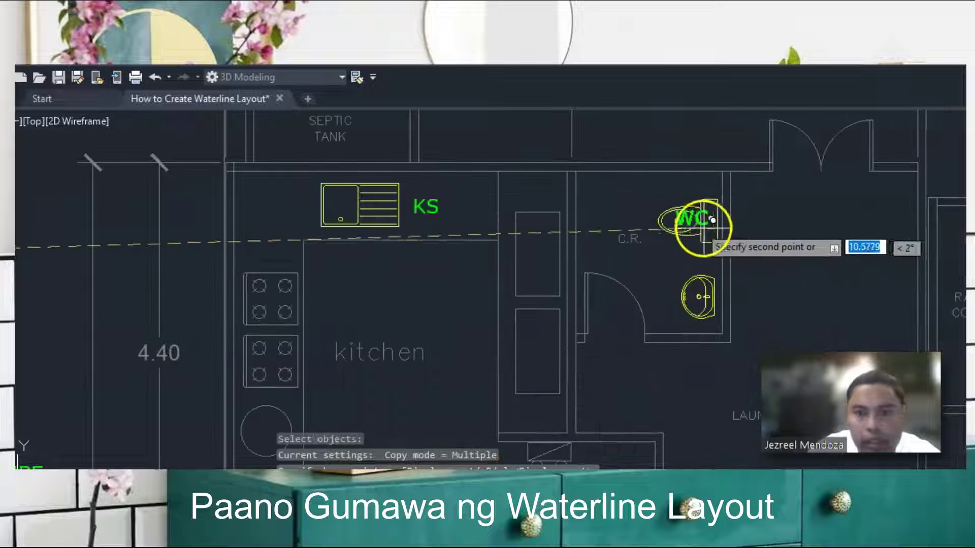
{"action": "left_click", "coordinate": [652, 223]}
{"action": "scroll", "coordinate": [707, 221], "scroll_direction": "down", "scroll_amount": 2}
{"action": "key", "text": "Escape"}
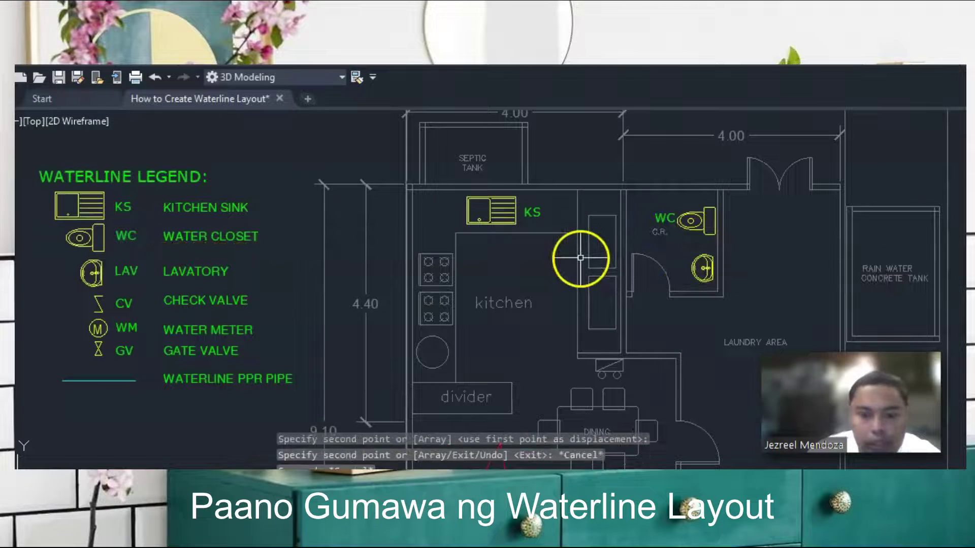
- Copy the LAV label from the legend to beside the lavatory in the C.R
{"action": "type", "text": "co"}
{"action": "key", "text": "Return"}
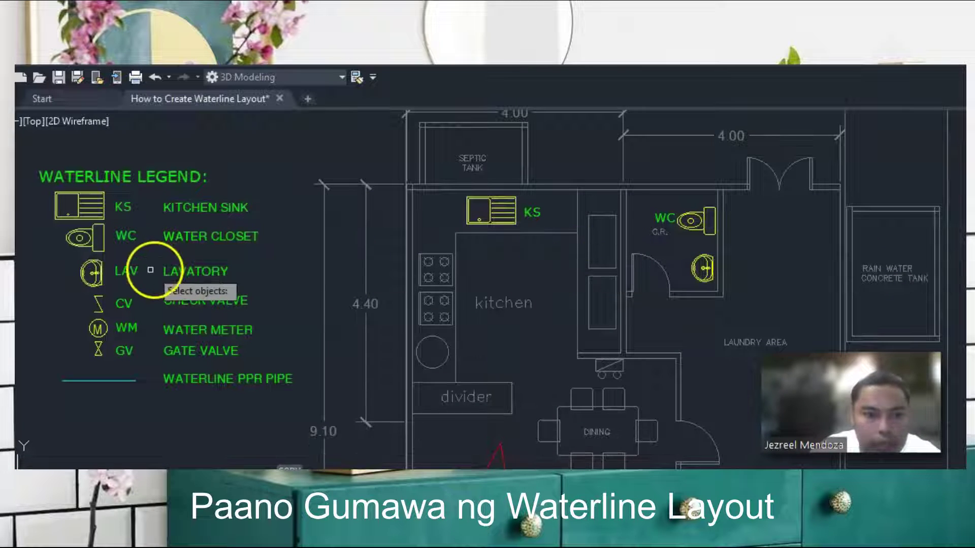
{"action": "left_click", "coordinate": [134, 271]}
{"action": "key", "text": "Return"}
{"action": "left_click", "coordinate": [133, 272]}
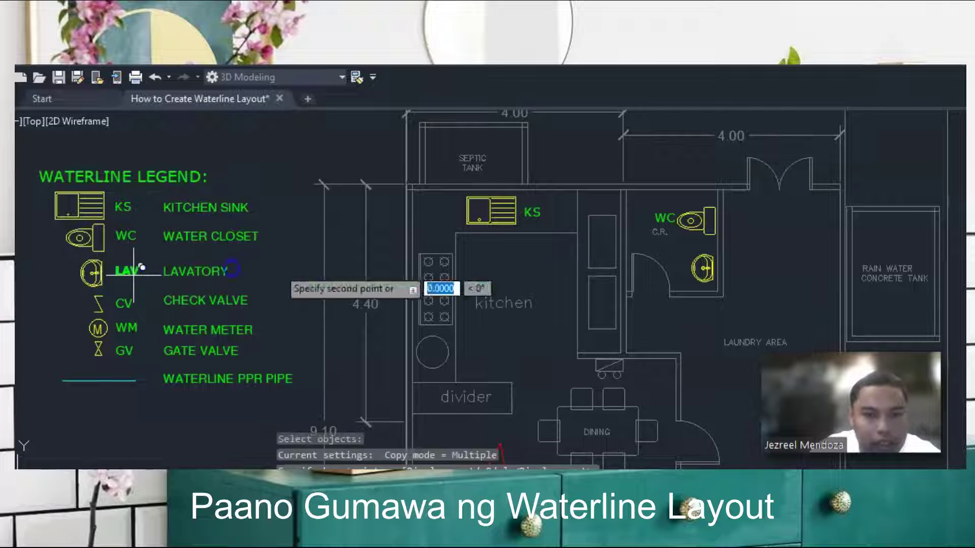
{"action": "scroll", "coordinate": [696, 282], "scroll_direction": "up", "scroll_amount": 2}
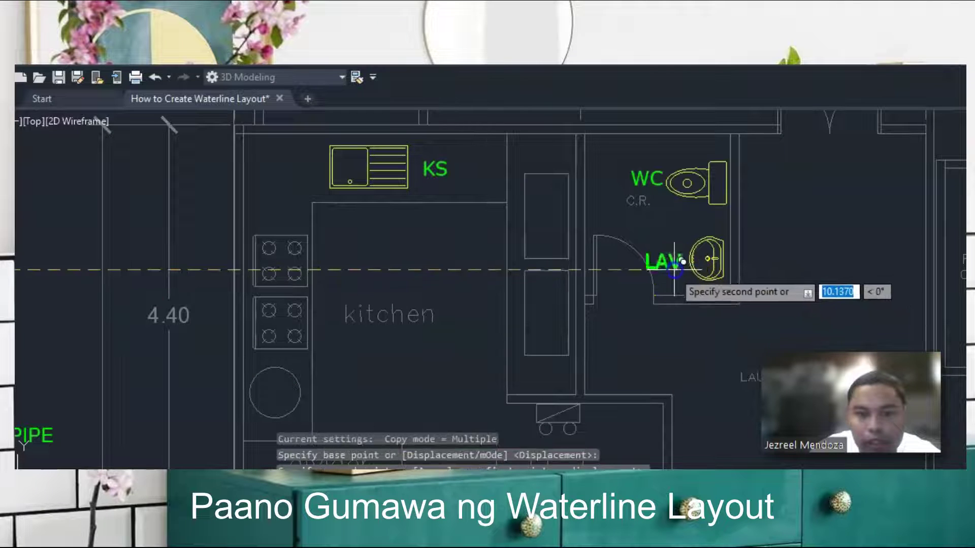
{"action": "left_click", "coordinate": [673, 267]}
{"action": "scroll", "coordinate": [581, 216], "scroll_direction": "down", "scroll_amount": 2}
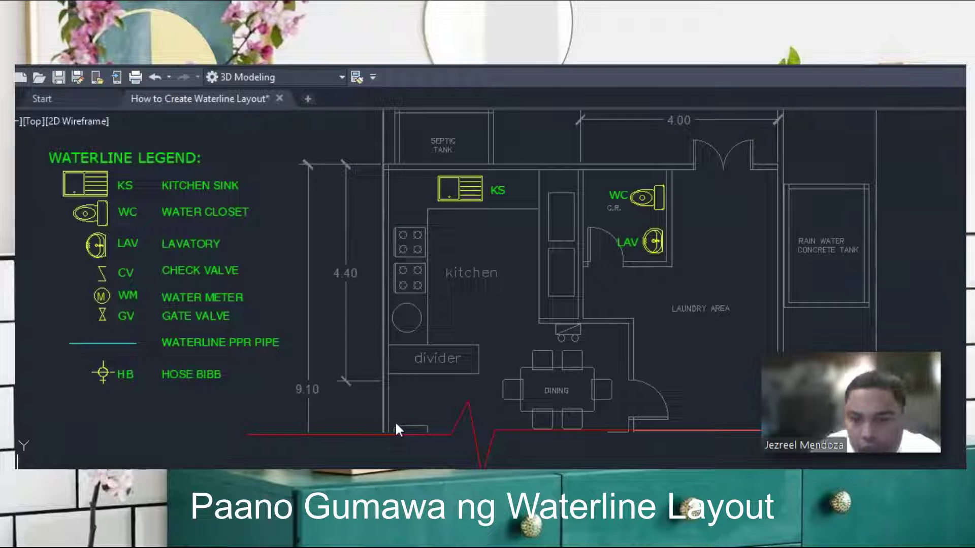
{"action": "left_click", "coordinate": [670, 349]}
{"action": "left_click", "coordinate": [696, 310]}
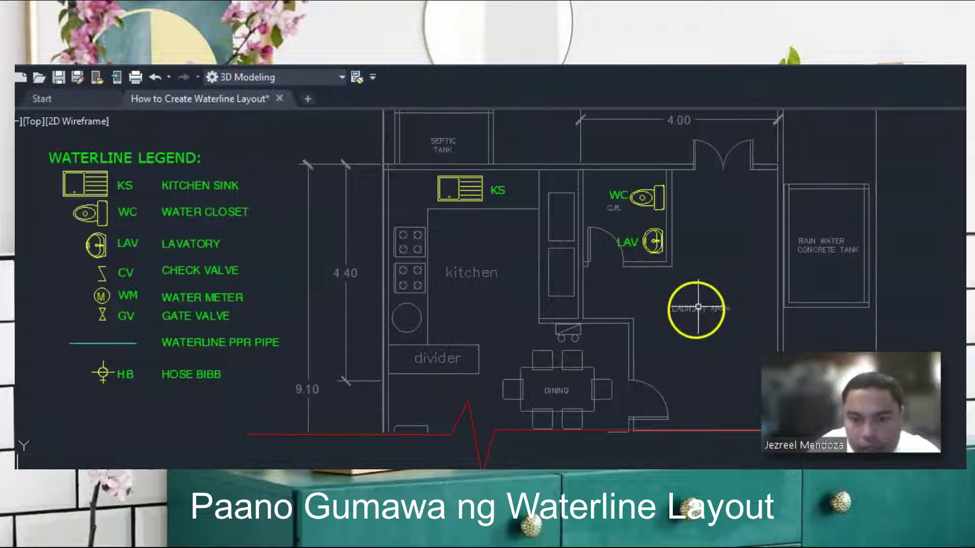
{"action": "key", "text": "Escape"}
{"action": "type", "text": "c"}
{"action": "key", "text": "Return"}
{"action": "left_click", "coordinate": [701, 311]}
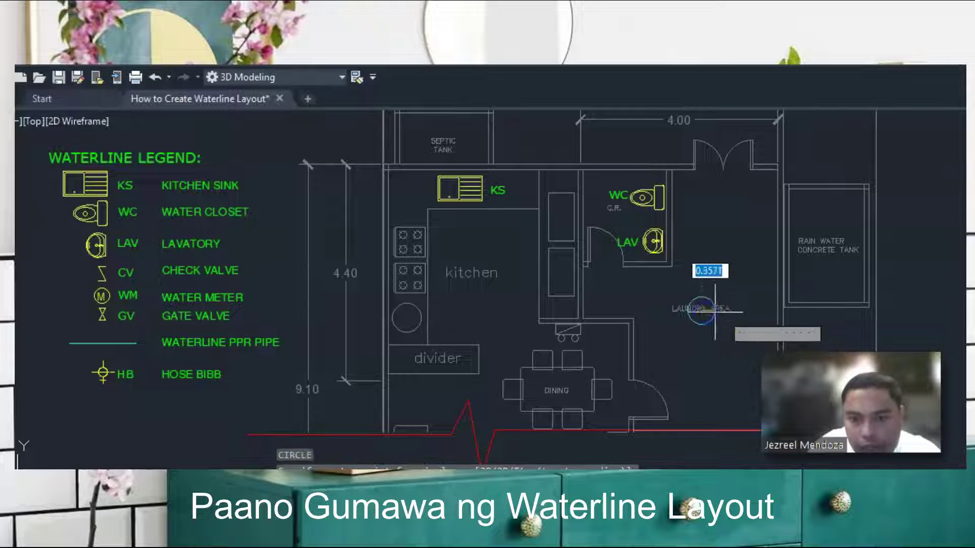
{"action": "key", "text": "Escape"}
{"action": "key", "text": "Escape"}
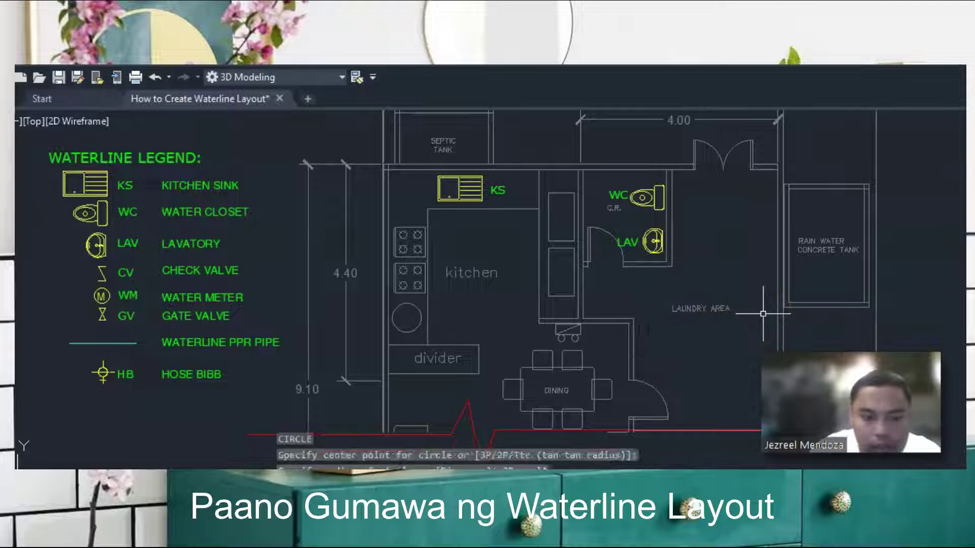
{"action": "key", "text": "Return"}
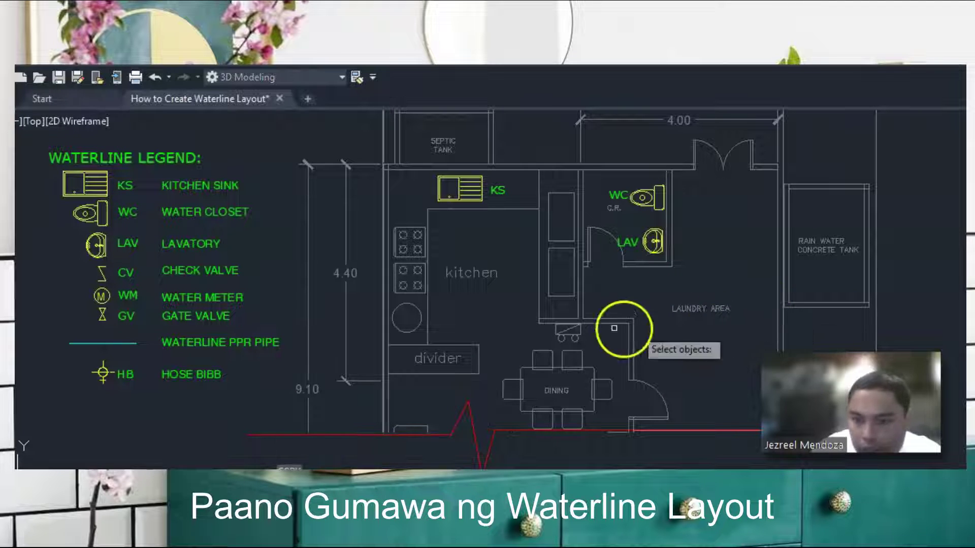
{"action": "scroll", "coordinate": [85, 373], "scroll_direction": "up", "scroll_amount": 2}
{"action": "left_click", "coordinate": [158, 397]}
{"action": "left_click", "coordinate": [90, 357]}
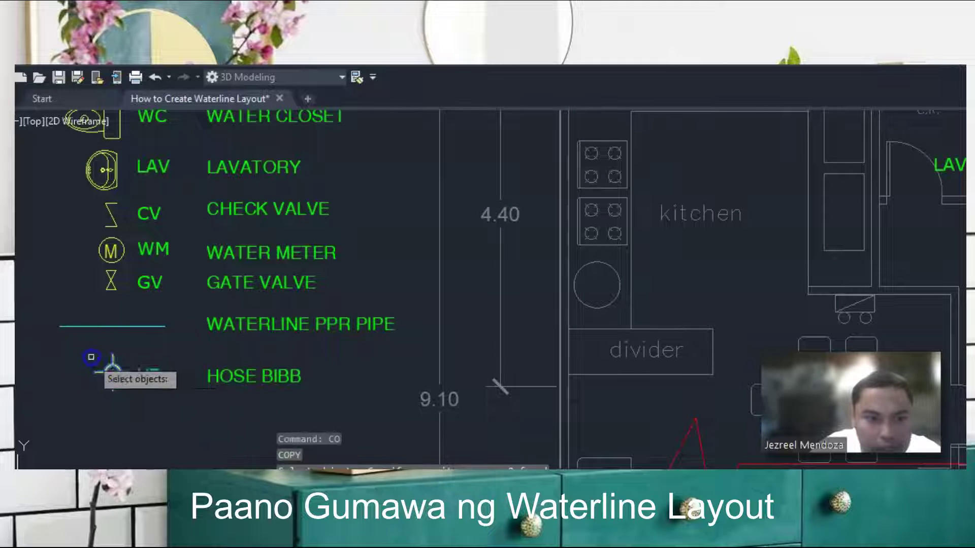
{"action": "key", "text": "Escape"}
{"action": "key", "text": "Escape"}
{"action": "key", "text": "Escape"}
- Copy the hose bibb symbol with its HB label from the legend to the laundry area wall beside the rain water tank
{"action": "key", "text": "Return"}
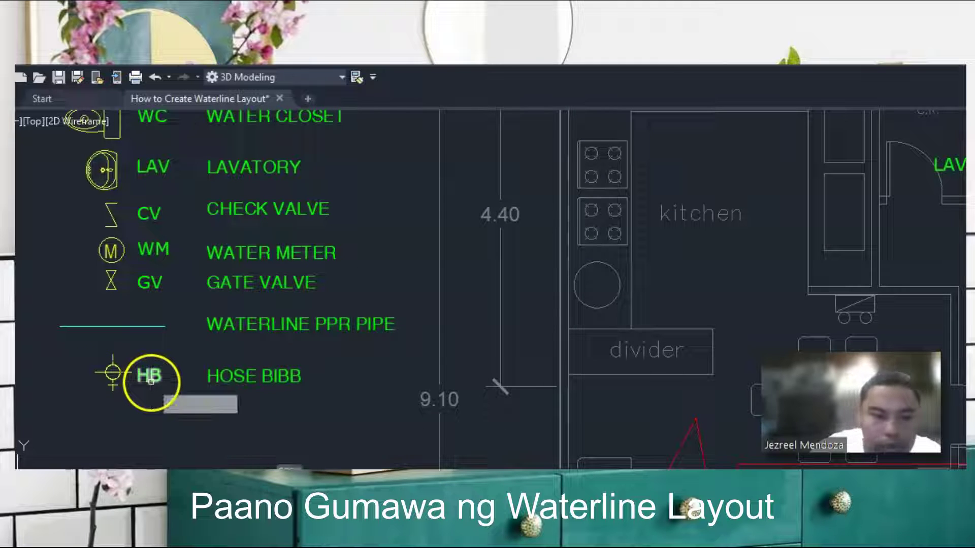
{"action": "left_click", "coordinate": [173, 391]}
{"action": "left_click", "coordinate": [105, 363]}
{"action": "key", "text": "Return"}
{"action": "left_click", "coordinate": [135, 378]}
{"action": "key", "text": "Return"}
{"action": "left_click", "coordinate": [113, 373]}
{"action": "scroll", "coordinate": [129, 369], "scroll_direction": "down", "scroll_amount": 2}
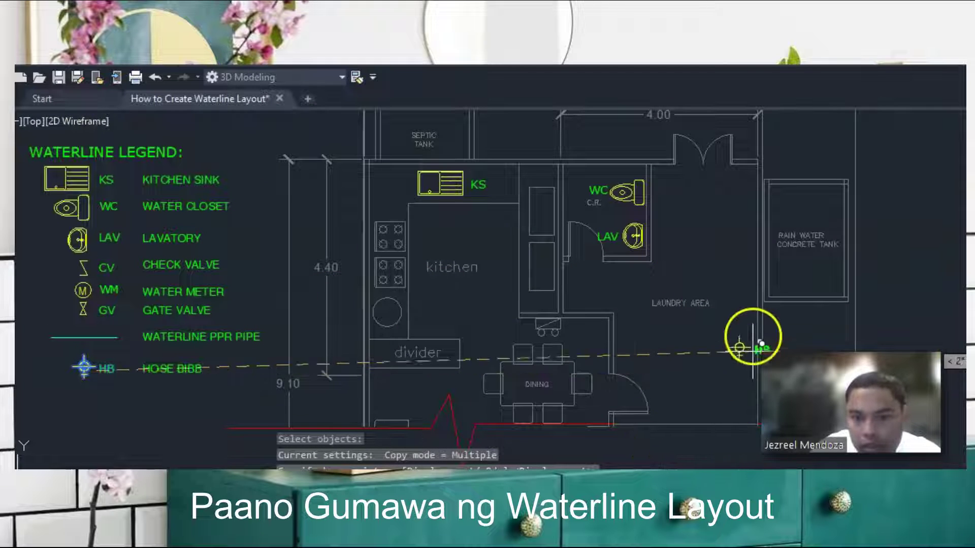
{"action": "scroll", "coordinate": [750, 293], "scroll_direction": "up", "scroll_amount": 5}
{"action": "scroll", "coordinate": [706, 275], "scroll_direction": "down", "scroll_amount": 2}
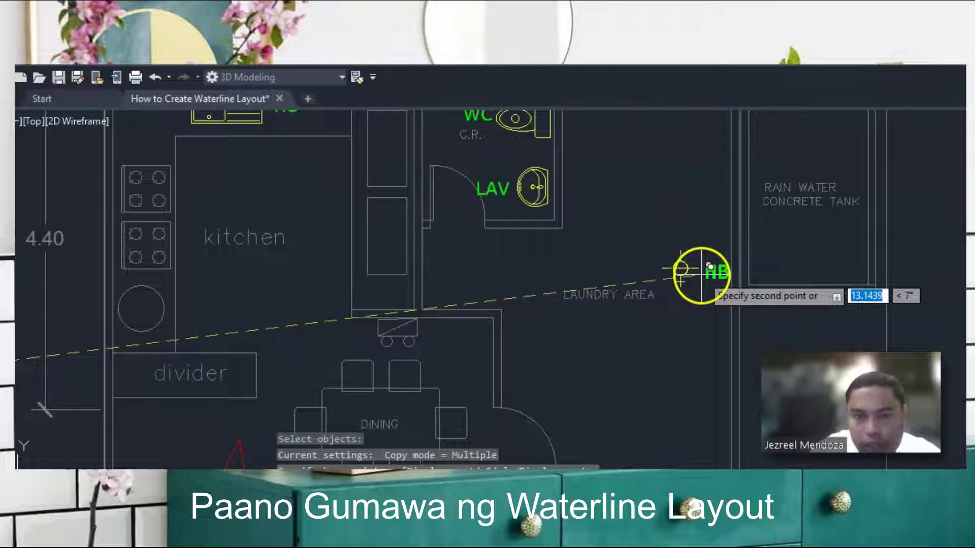
{"action": "scroll", "coordinate": [713, 270], "scroll_direction": "up", "scroll_amount": 2}
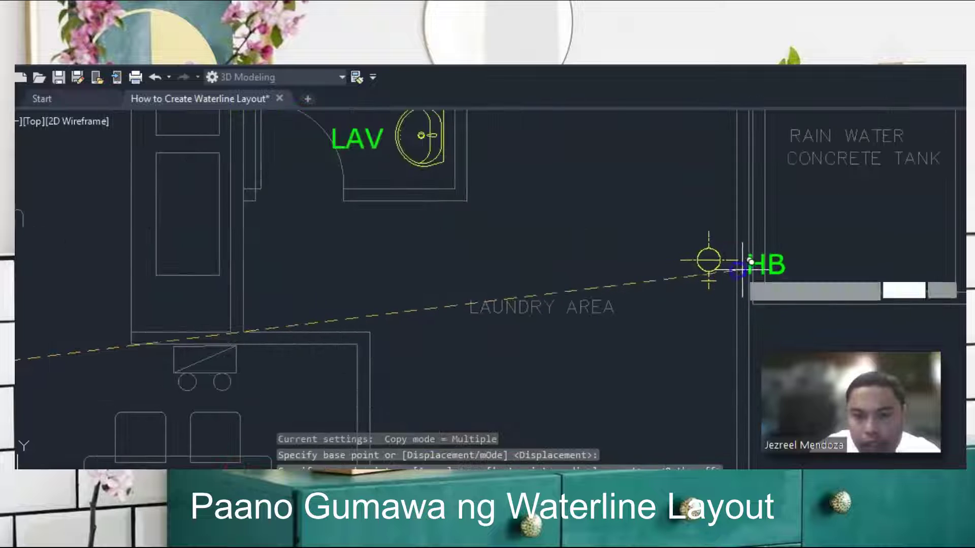
{"action": "left_click", "coordinate": [750, 260]}
{"action": "scroll", "coordinate": [708, 292], "scroll_direction": "down", "scroll_amount": 2}
{"action": "key", "text": "Escape"}
- Rotate the copied hose bibb symbol in the laundry area a quarter turn clockwise so its handle points away from the tank-side wall
{"action": "type", "text": "RO"}
{"action": "key", "text": "Return"}
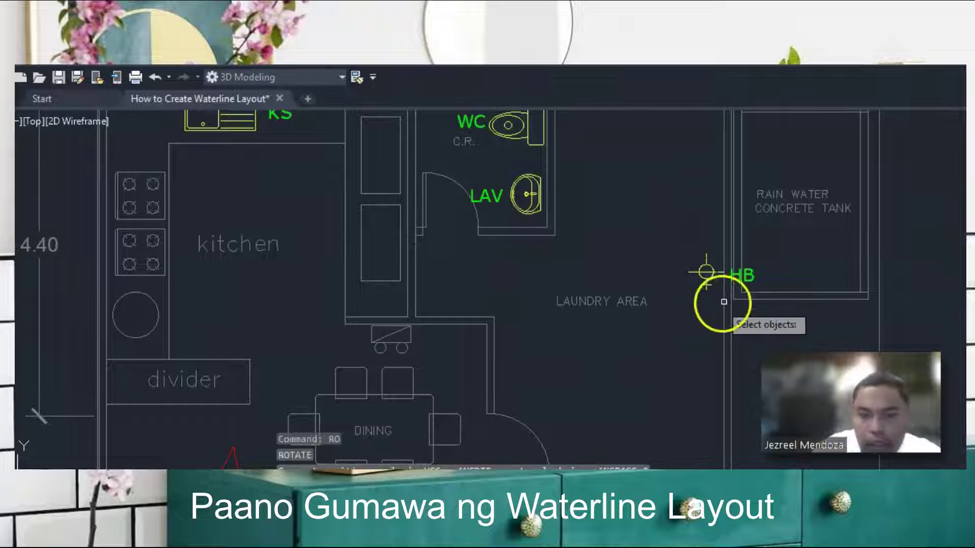
{"action": "scroll", "coordinate": [716, 285], "scroll_direction": "up", "scroll_amount": 2}
{"action": "key", "text": "Return"}
{"action": "left_click", "coordinate": [690, 277]}
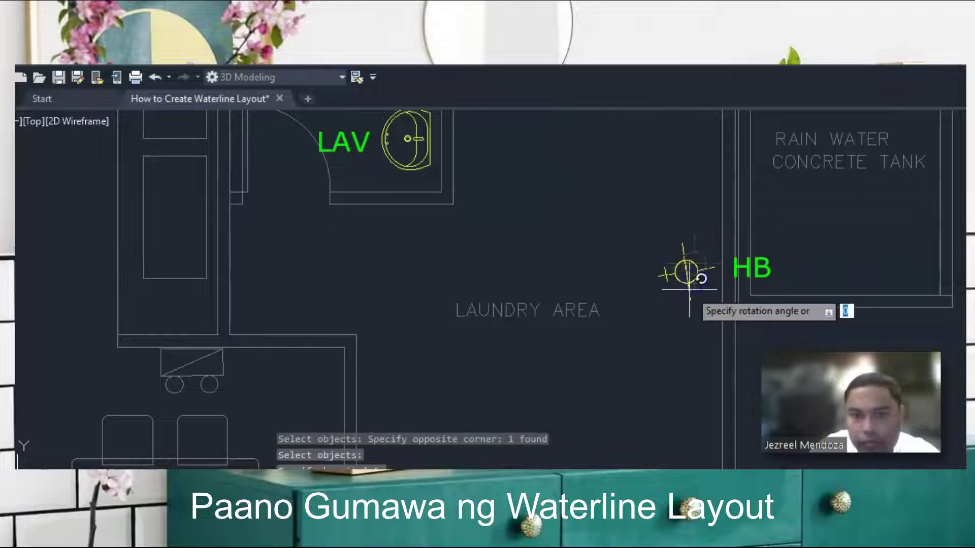
{"action": "left_click", "coordinate": [702, 415]}
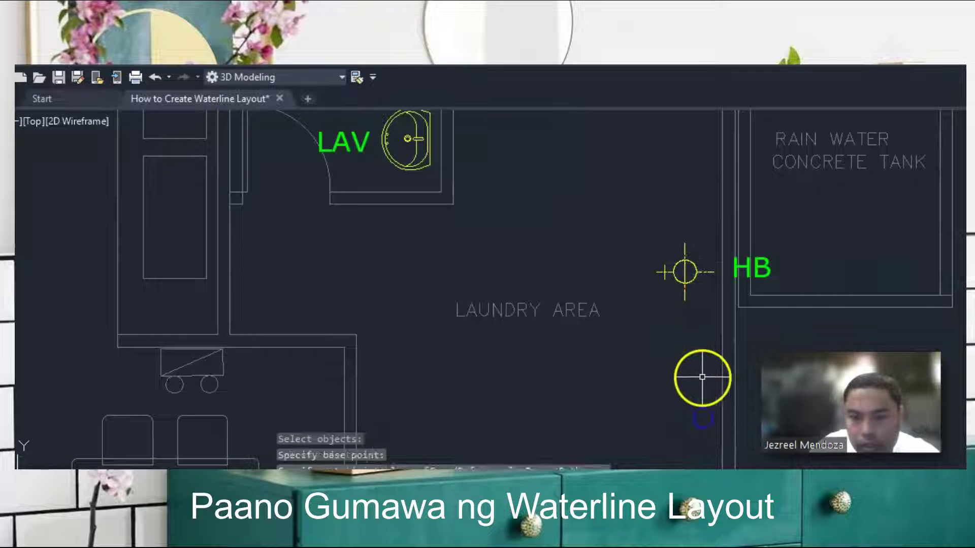
{"action": "key", "text": "Escape"}
- Move the rotated hose bibb symbol horizontally against the laundry area wall
{"action": "type", "text": "M"}
{"action": "key", "text": "Return"}
{"action": "left_click", "coordinate": [702, 333]}
{"action": "key", "text": "Return"}
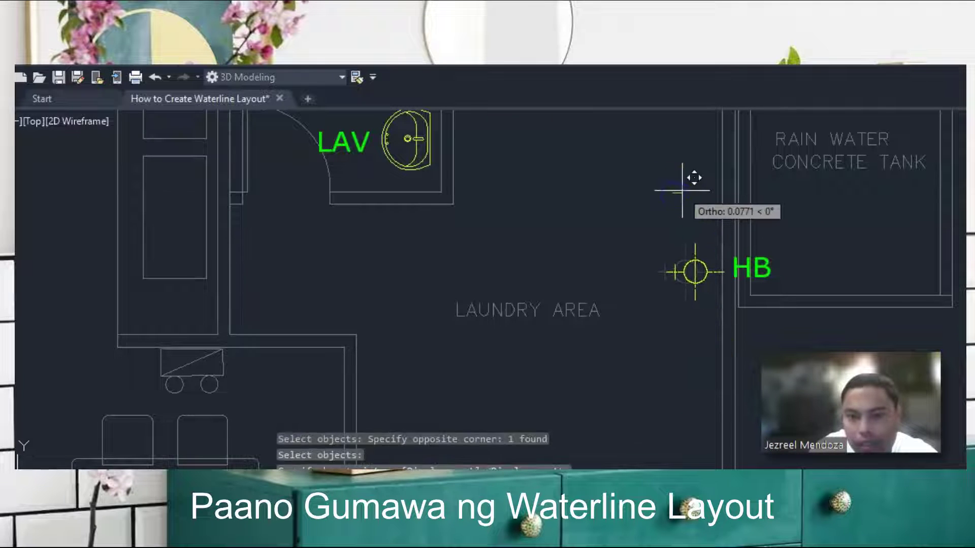
{"action": "left_click", "coordinate": [706, 235]}
- Move the copied HB label from outside the wall to just above the hose bibb symbol
{"action": "type", "text": "M"}
{"action": "key", "text": "Return"}
{"action": "left_click", "coordinate": [768, 272]}
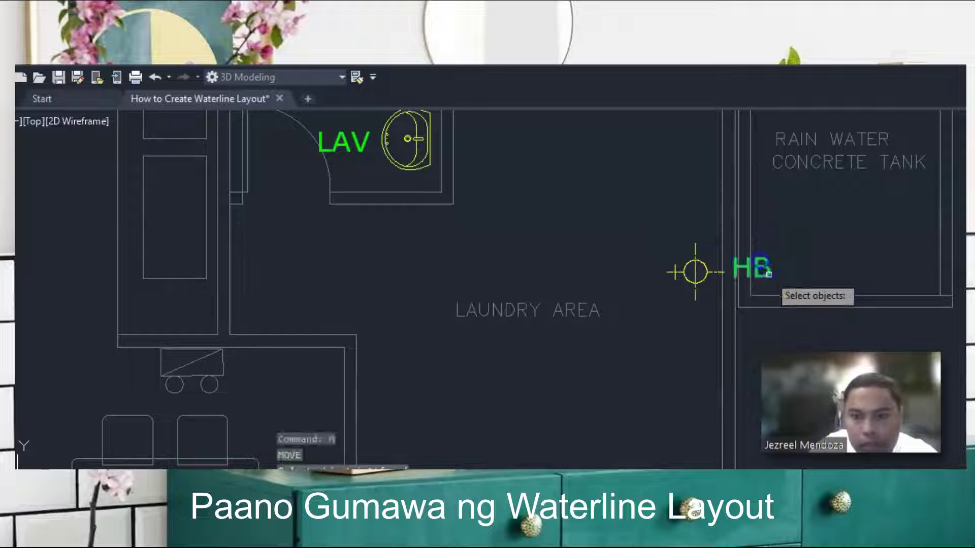
{"action": "key", "text": "Return"}
{"action": "left_click", "coordinate": [769, 274]}
{"action": "left_click", "coordinate": [707, 229]}
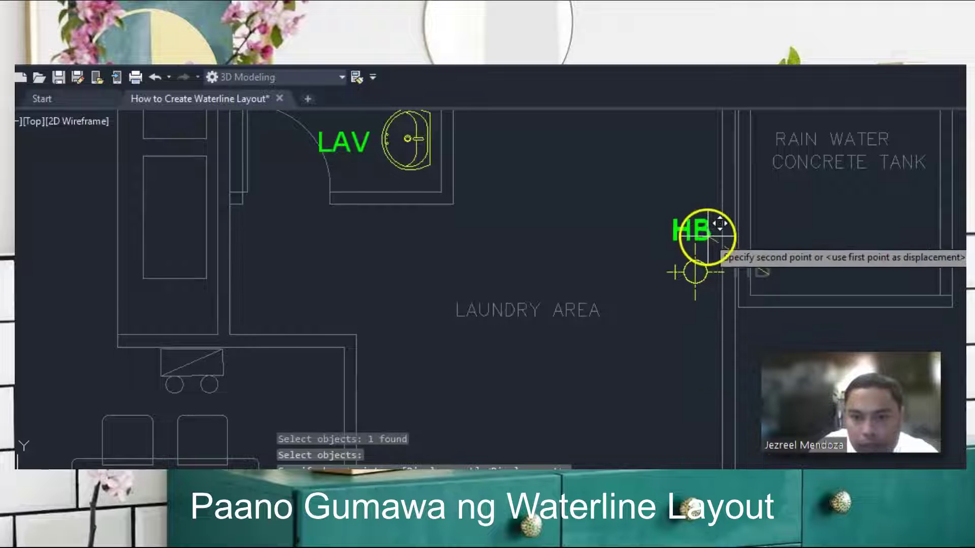
{"action": "scroll", "coordinate": [741, 284], "scroll_direction": "down", "scroll_amount": 2}
{"action": "scroll", "coordinate": [738, 298], "scroll_direction": "down", "scroll_amount": 2}
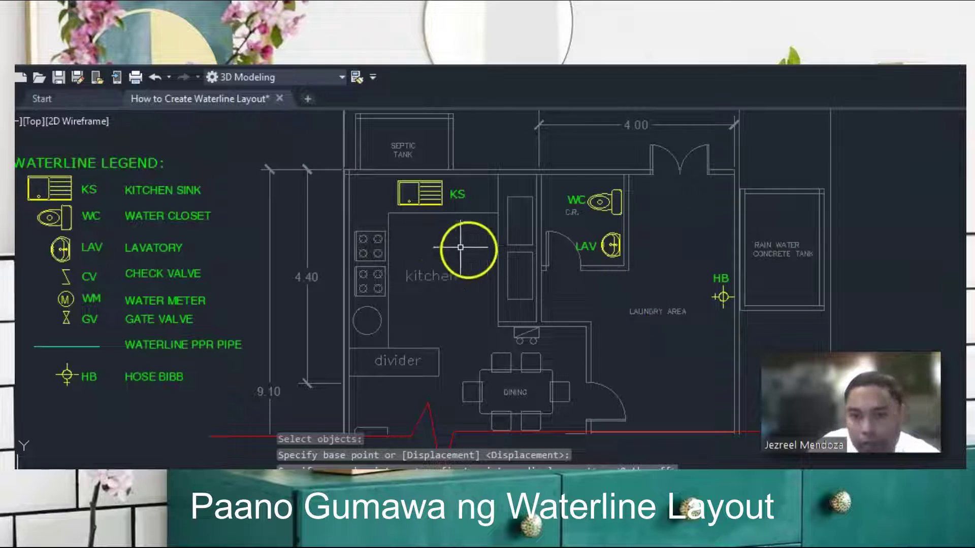
{"action": "scroll", "coordinate": [540, 220], "scroll_direction": "down", "scroll_amount": 3}
{"action": "scroll", "coordinate": [505, 211], "scroll_direction": "up", "scroll_amount": 3}
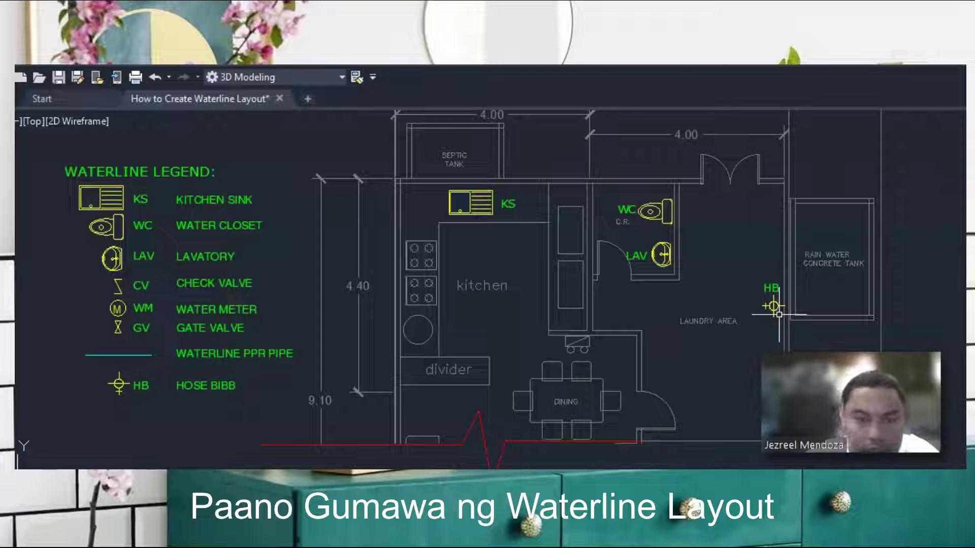
{"action": "scroll", "coordinate": [488, 322], "scroll_direction": "down", "scroll_amount": 5}
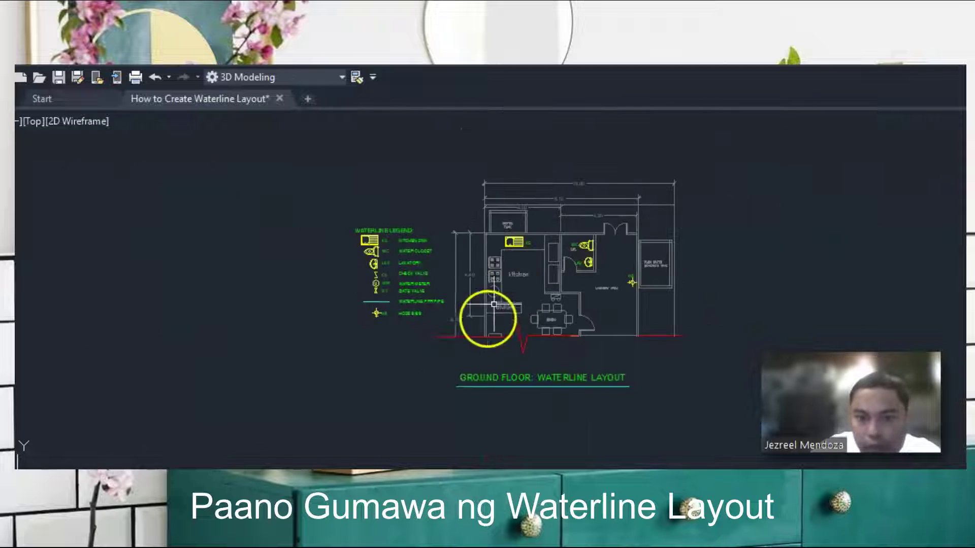
{"action": "scroll", "coordinate": [483, 370], "scroll_direction": "up", "scroll_amount": 3}
{"action": "type", "text": "l"}
{"action": "key", "text": "Return"}
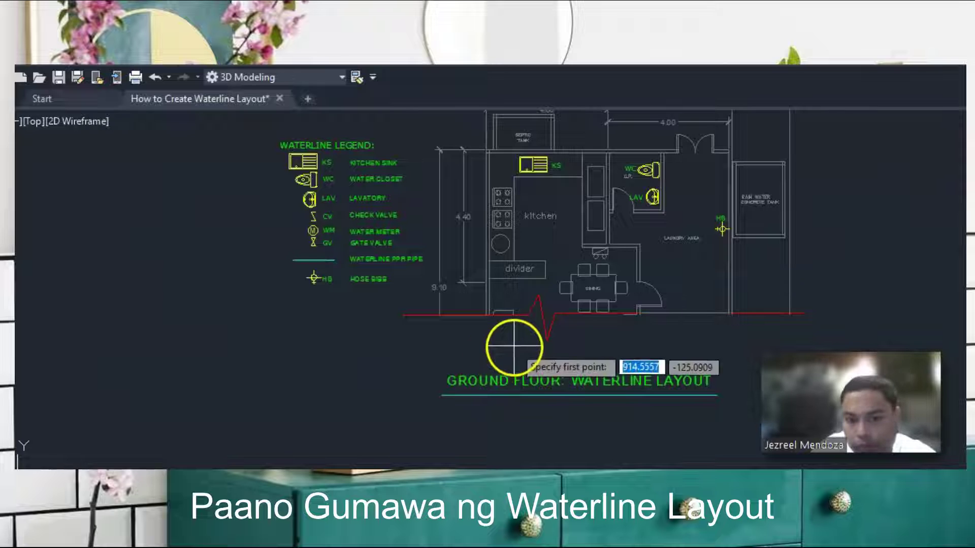
{"action": "type", "text": "c"}
{"action": "key", "text": "Return"}
{"action": "left_click", "coordinate": [496, 319]}
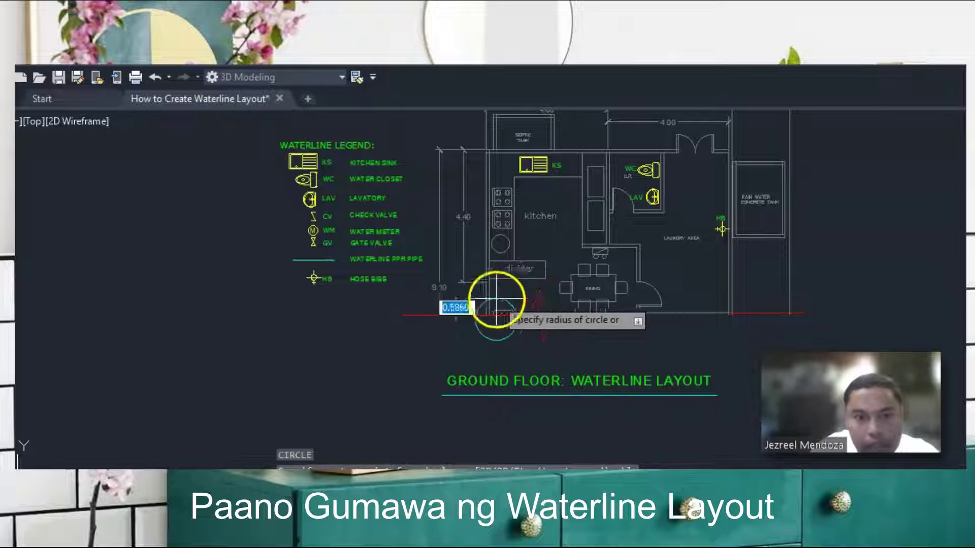
{"action": "key", "text": "Escape"}
{"action": "key", "text": "Escape"}
- Copy the check valve, water meter and gate valve symbols with their CV, WM and GV labels from the legend to below the plan's red break line
{"action": "type", "text": "c"}
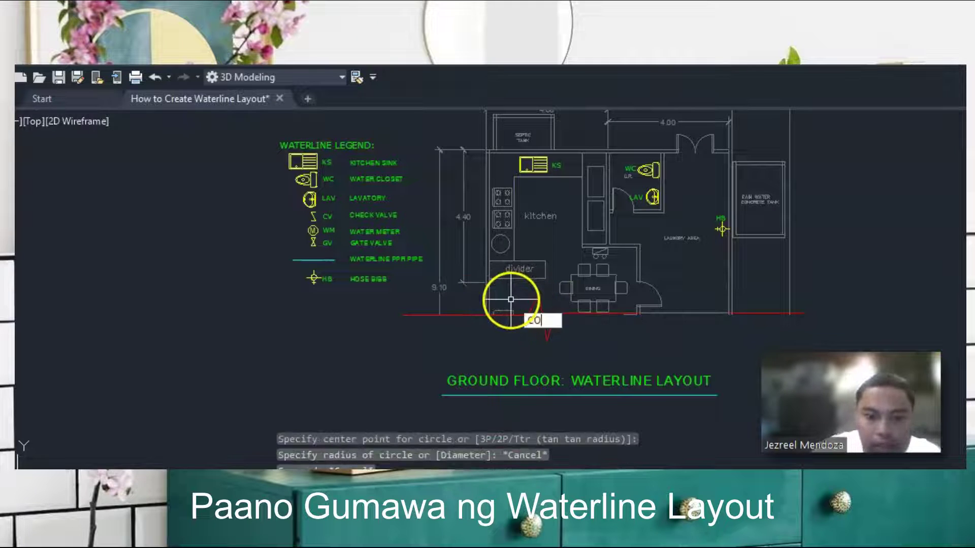
{"action": "type", "text": "o"}
{"action": "key", "text": "Return"}
{"action": "scroll", "coordinate": [338, 244], "scroll_direction": "up", "scroll_amount": 3}
{"action": "left_click", "coordinate": [328, 261]}
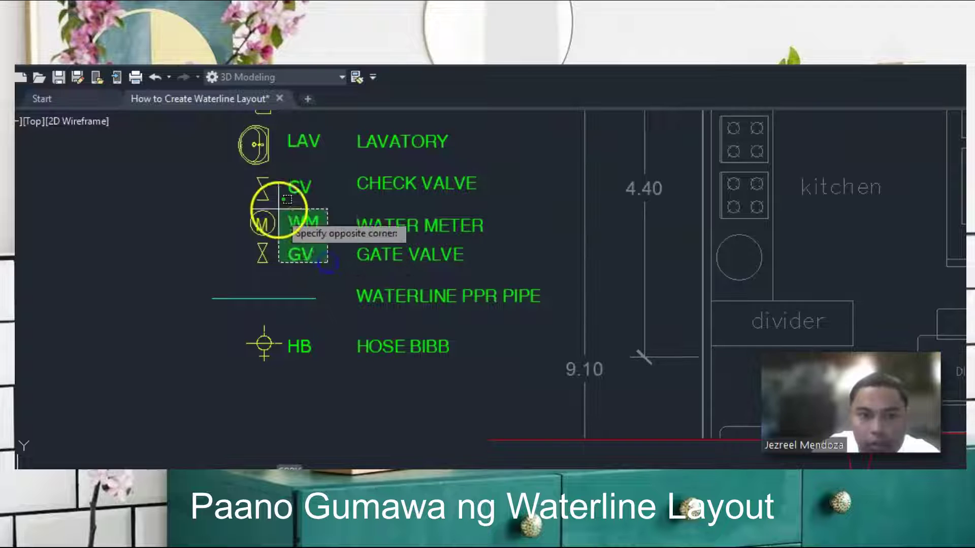
{"action": "left_click", "coordinate": [243, 174]}
{"action": "key", "text": "Return"}
{"action": "left_click", "coordinate": [279, 206]}
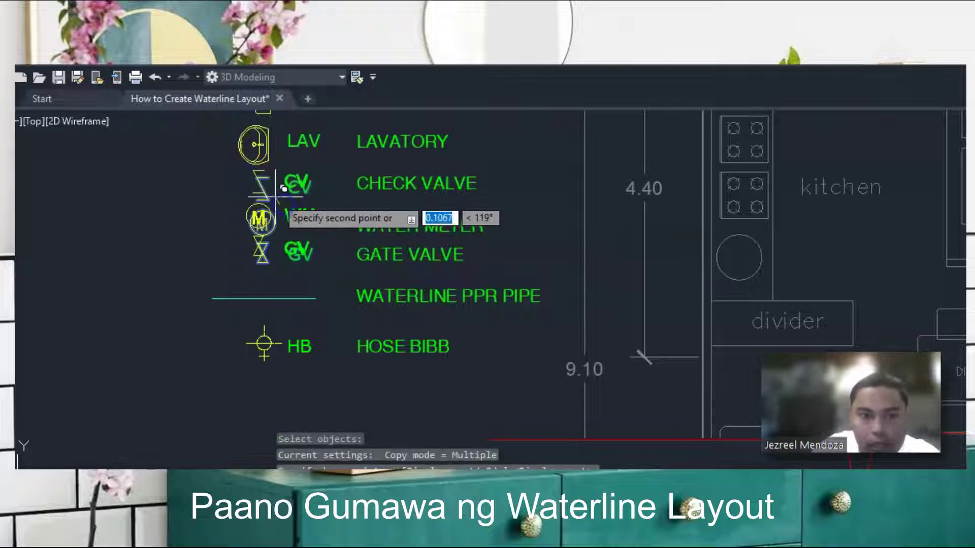
{"action": "scroll", "coordinate": [276, 192], "scroll_direction": "down", "scroll_amount": 5}
{"action": "scroll", "coordinate": [490, 322], "scroll_direction": "up", "scroll_amount": 5}
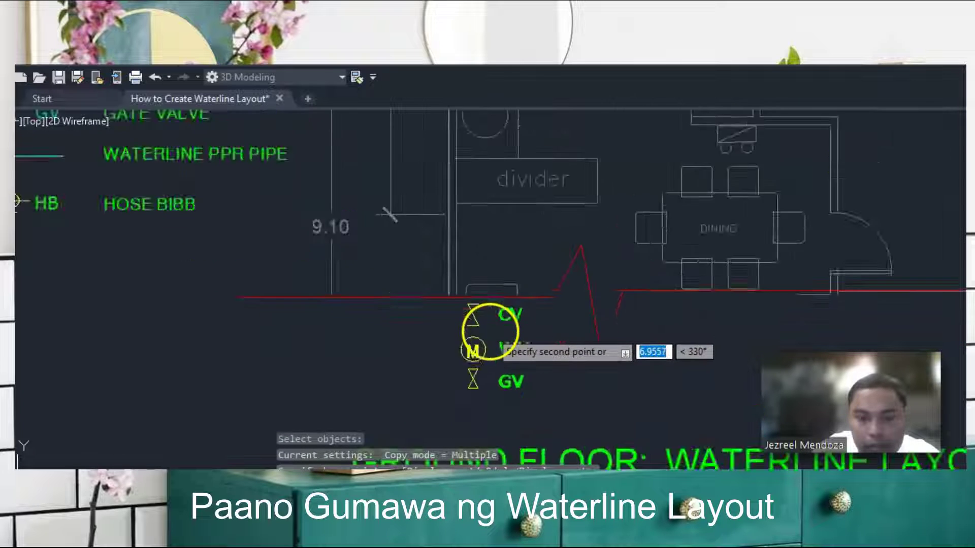
{"action": "scroll", "coordinate": [489, 331], "scroll_direction": "up", "scroll_amount": 2}
{"action": "left_click", "coordinate": [490, 332]}
{"action": "scroll", "coordinate": [495, 339], "scroll_direction": "down", "scroll_amount": 3}
{"action": "key", "text": "Escape"}
{"action": "scroll", "coordinate": [497, 345], "scroll_direction": "down", "scroll_amount": 2}
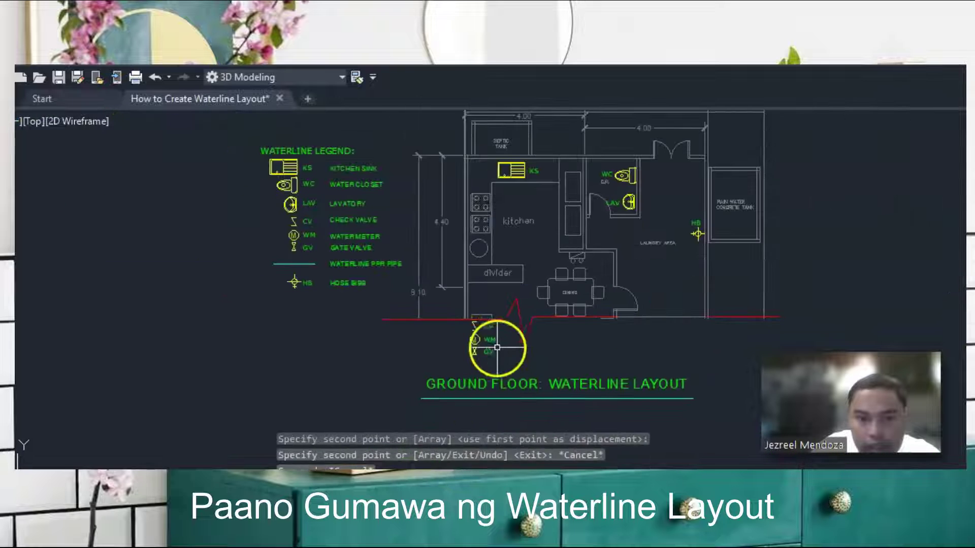
{"action": "key", "text": "Escape"}
{"action": "key", "text": "Escape"}
- Draw a short vertical waterline joining the copied check valve to the water meter, with ortho on
{"action": "key", "text": "Return"}
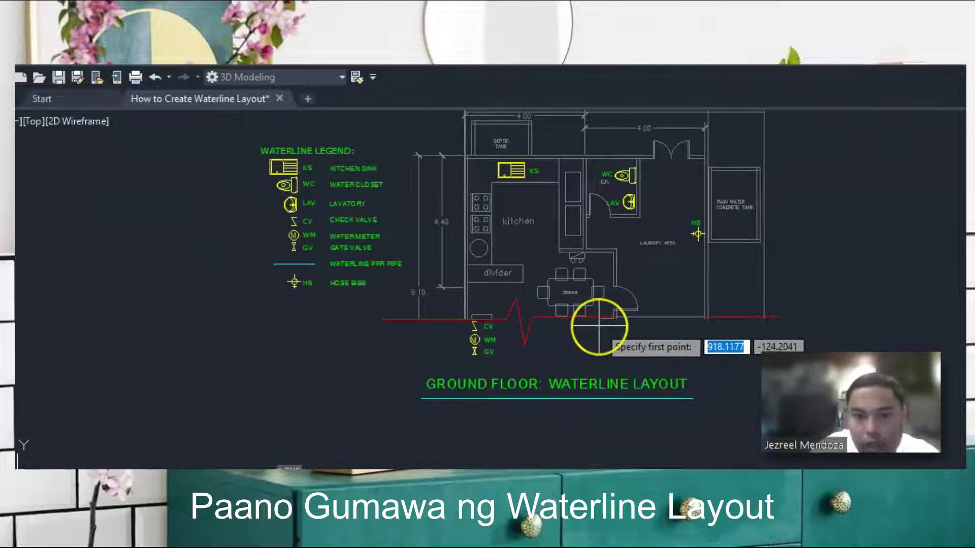
{"action": "scroll", "coordinate": [450, 333], "scroll_direction": "up", "scroll_amount": 5}
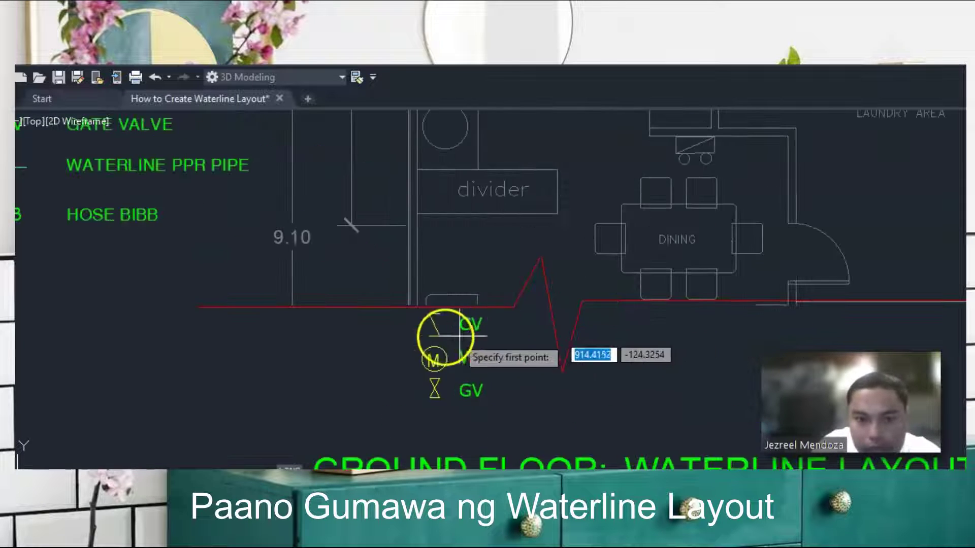
{"action": "left_click", "coordinate": [430, 334]}
{"action": "scroll", "coordinate": [471, 368], "scroll_direction": "down", "scroll_amount": 2}
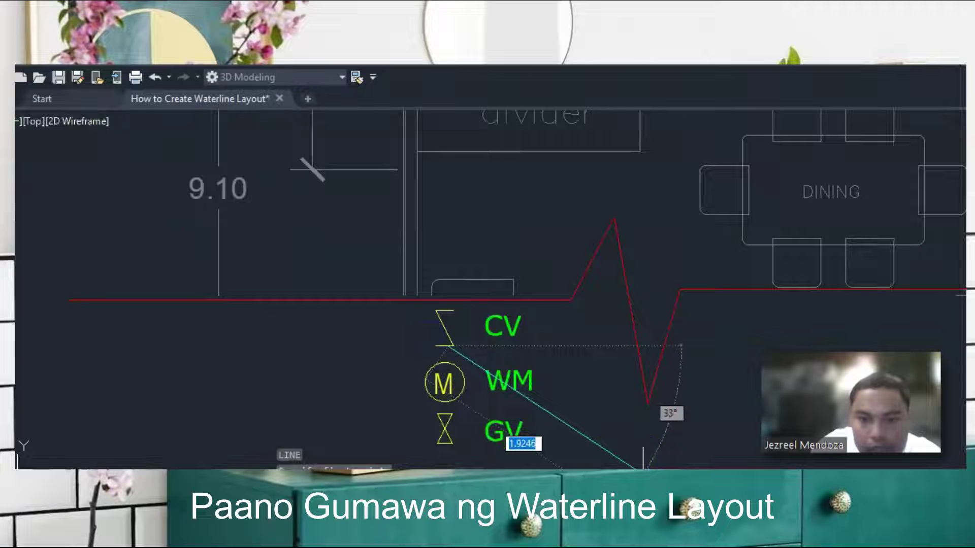
{"action": "scroll", "coordinate": [455, 366], "scroll_direction": "up", "scroll_amount": 2}
{"action": "key", "text": "Escape"}
{"action": "scroll", "coordinate": [484, 352], "scroll_direction": "down", "scroll_amount": 4}
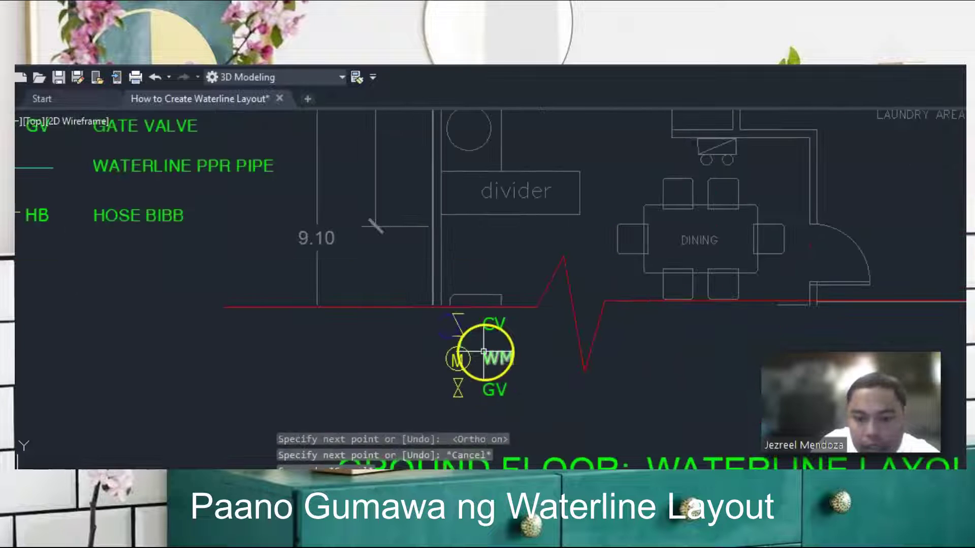
- Draw a short vertical waterline joining the copied water meter to the gate valve
{"action": "key", "text": "space"}
{"action": "scroll", "coordinate": [460, 386], "scroll_direction": "up", "scroll_amount": 4}
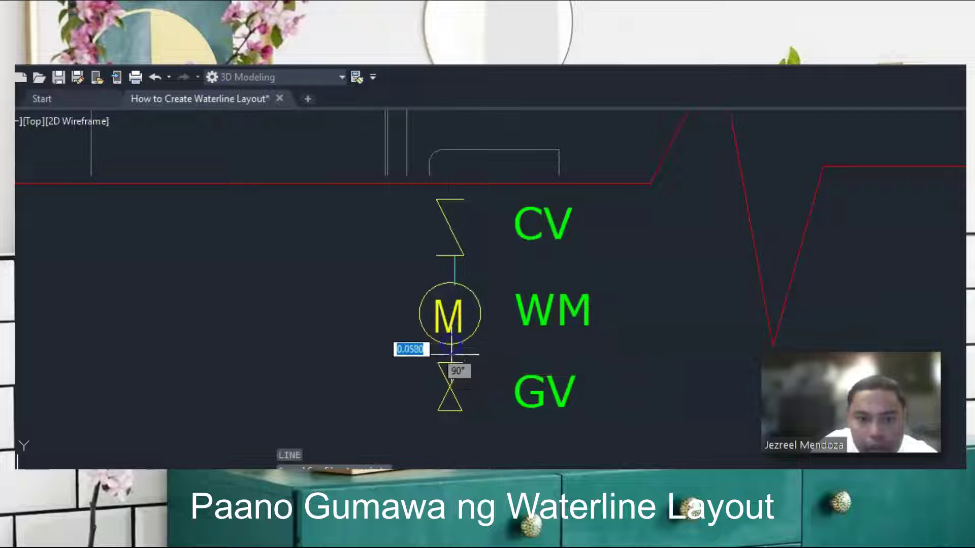
{"action": "scroll", "coordinate": [451, 365], "scroll_direction": "down", "scroll_amount": 3}
{"action": "left_click", "coordinate": [495, 367]}
- Draw a vertical waterline segment downward from the bottom of the copied gate valve
{"action": "key", "text": "space"}
{"action": "scroll", "coordinate": [469, 381], "scroll_direction": "up", "scroll_amount": 2}
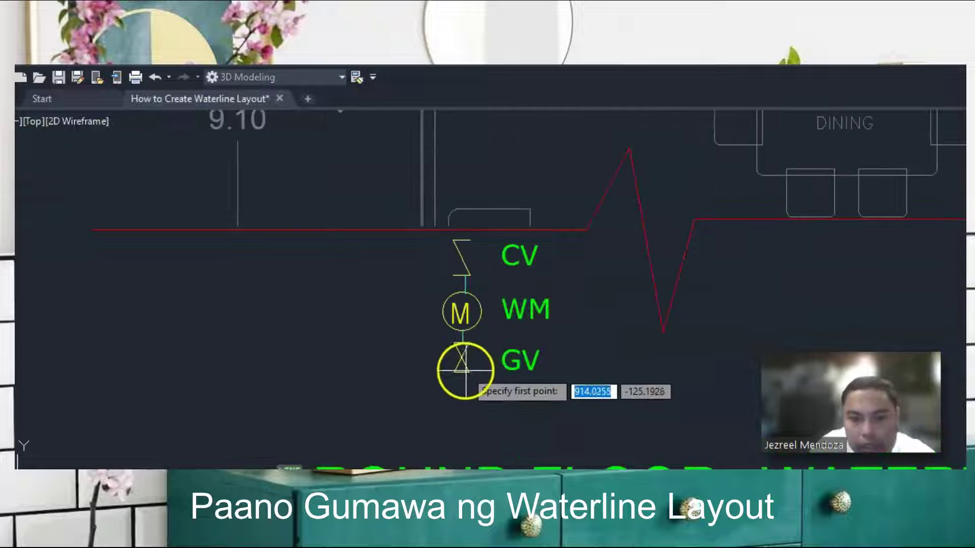
{"action": "left_click", "coordinate": [461, 371]}
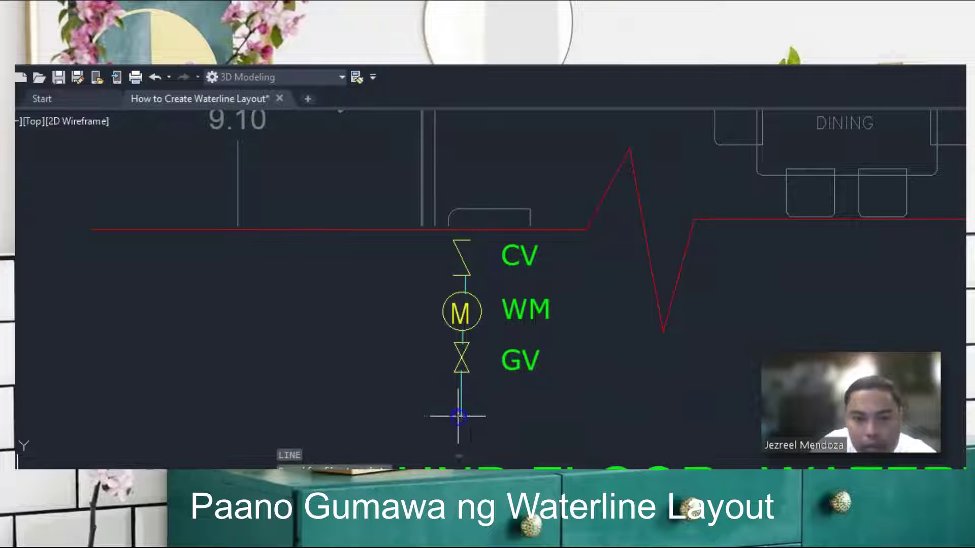
{"action": "left_click", "coordinate": [458, 417]}
- Draw two diagonal strokes with ortho off, forming an arrowhead at the lower end of the waterline below the gate valve
{"action": "scroll", "coordinate": [437, 408], "scroll_direction": "up", "scroll_amount": 2}
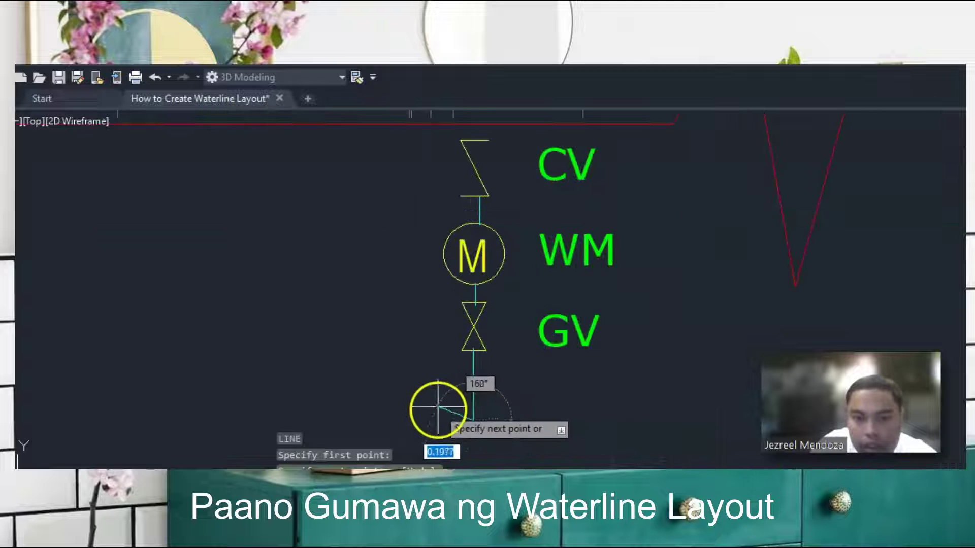
{"action": "left_click", "coordinate": [436, 411]}
{"action": "key", "text": "F8"}
{"action": "scroll", "coordinate": [455, 409], "scroll_direction": "up", "scroll_amount": 4}
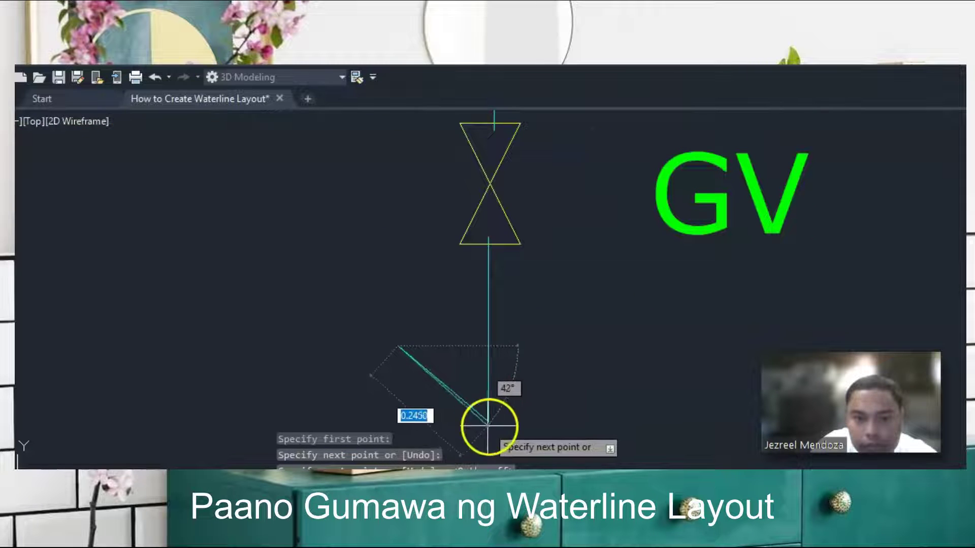
{"action": "left_click", "coordinate": [554, 369]}
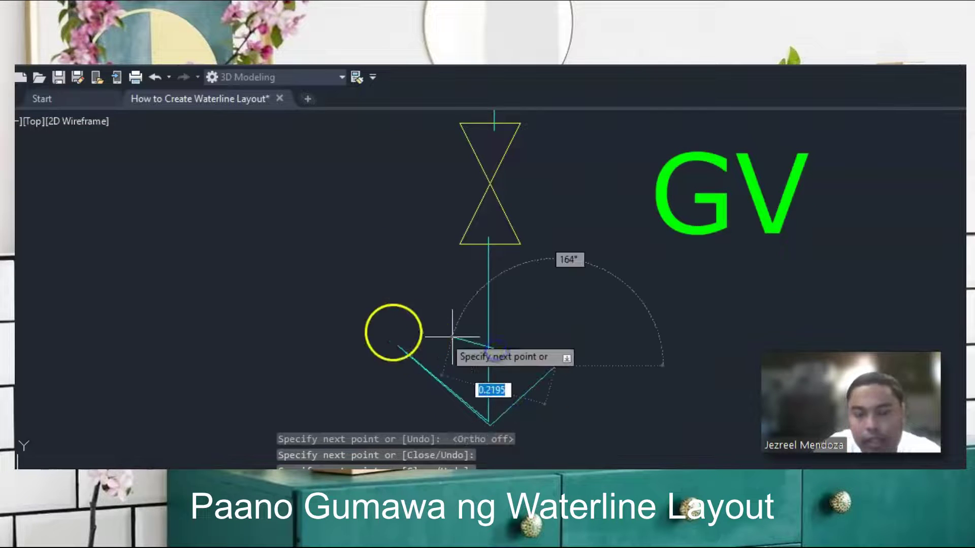
{"action": "scroll", "coordinate": [425, 328], "scroll_direction": "down", "scroll_amount": 5}
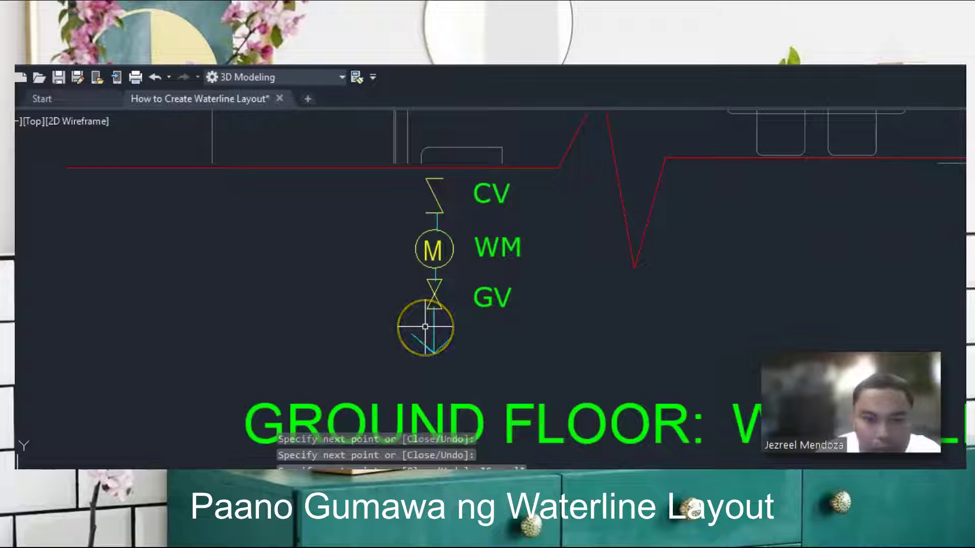
- Stretch the free end of the arrowhead's right stroke outward to match the length of the left stroke
{"action": "scroll", "coordinate": [423, 339], "scroll_direction": "up", "scroll_amount": 2}
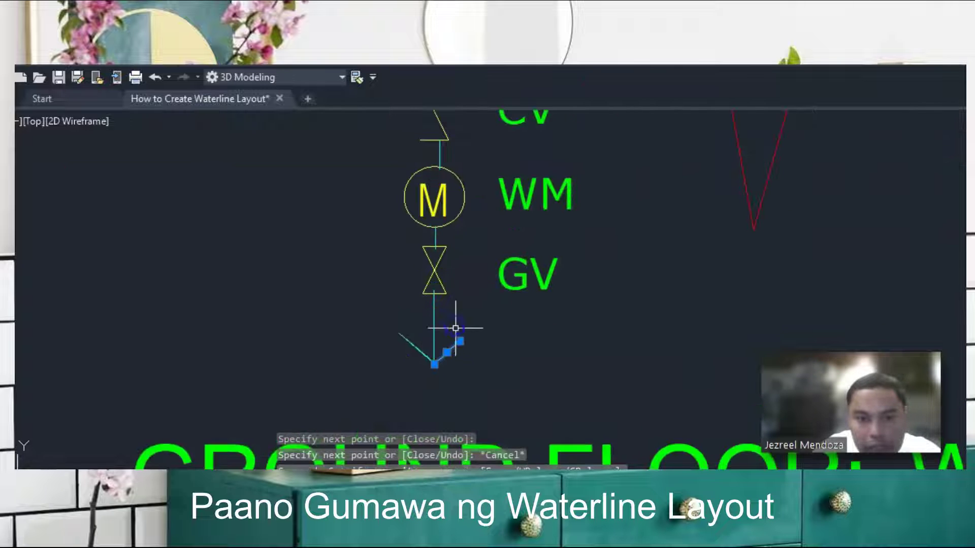
{"action": "left_click", "coordinate": [459, 341]}
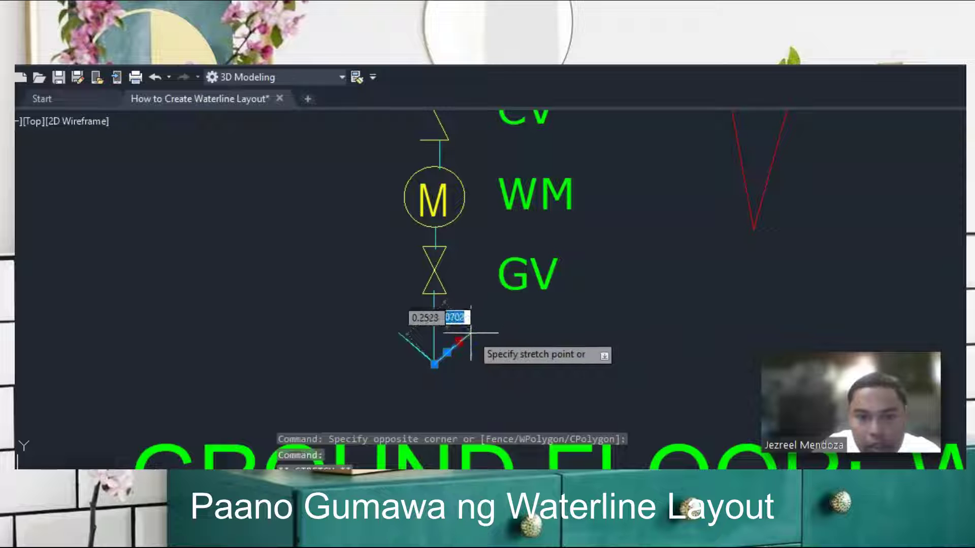
{"action": "key", "text": "Escape"}
{"action": "scroll", "coordinate": [396, 337], "scroll_direction": "down", "scroll_amount": 2}
{"action": "scroll", "coordinate": [396, 337], "scroll_direction": "down", "scroll_amount": 2}
{"action": "key", "text": "Escape"}
- Copy the GV label straight down to beside the arrowhead of the waterline
{"action": "type", "text": "co"}
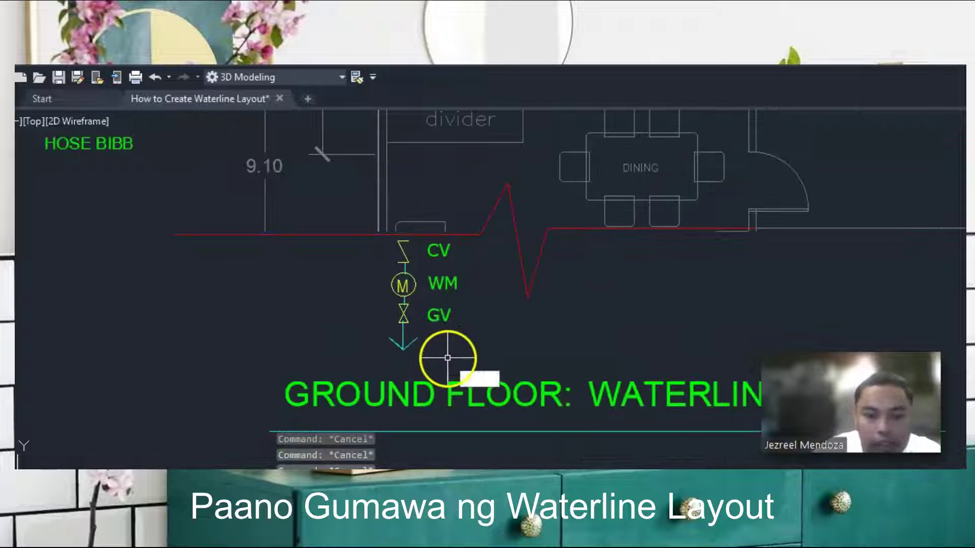
{"action": "key", "text": "Return"}
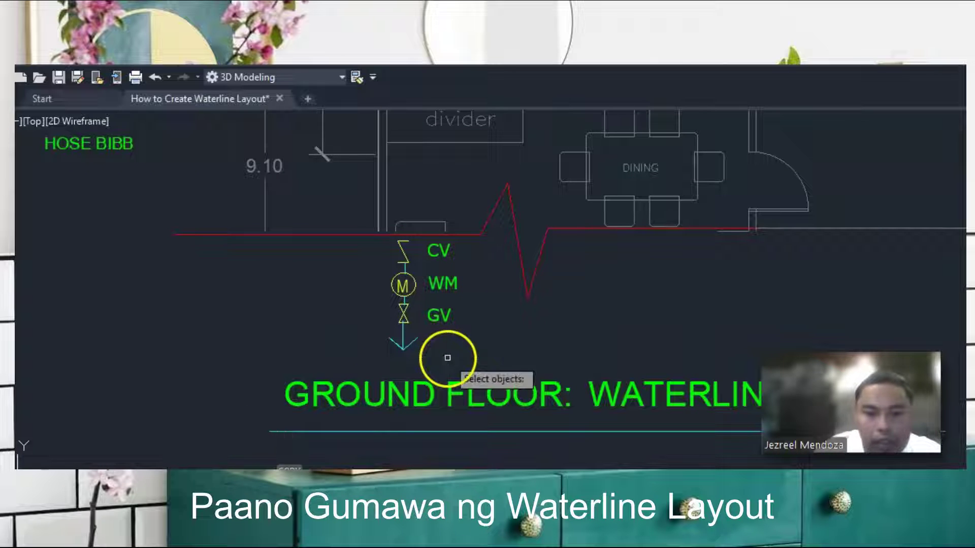
{"action": "left_click", "coordinate": [443, 316]}
{"action": "key", "text": "Return"}
{"action": "left_click", "coordinate": [448, 321]}
{"action": "scroll", "coordinate": [447, 356], "scroll_direction": "up", "scroll_amount": 2}
{"action": "left_click", "coordinate": [447, 352]}
{"action": "key", "text": "Escape"}
{"action": "key", "text": "Escape"}
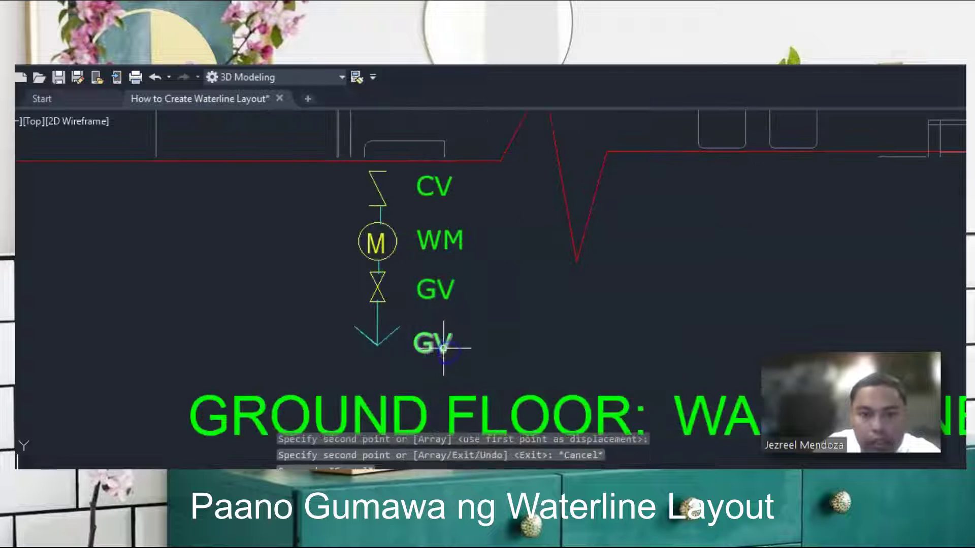
- Change the text of the copied label beside the arrowhead to TO MANILA WATER
{"action": "double_click", "coordinate": [443, 348]}
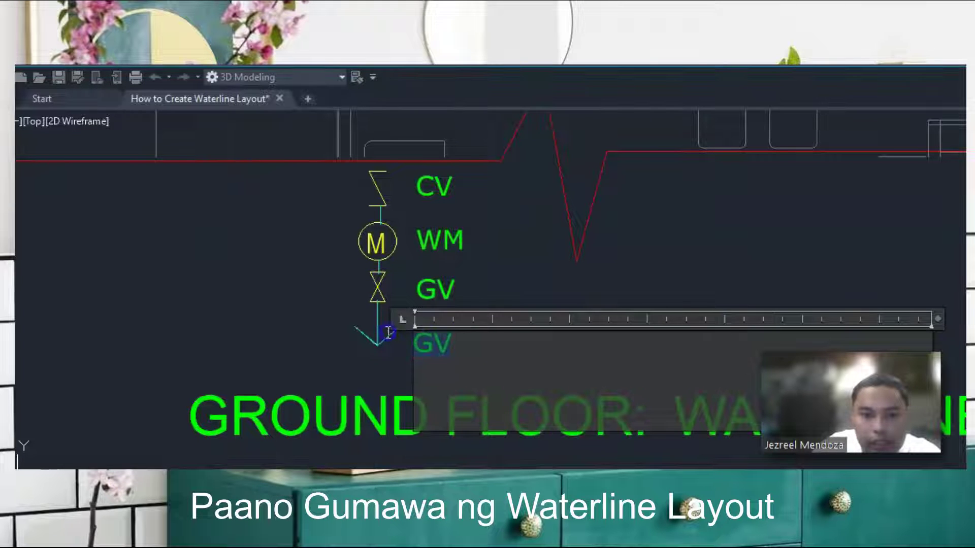
{"action": "type", "text": "TO MANILA"}
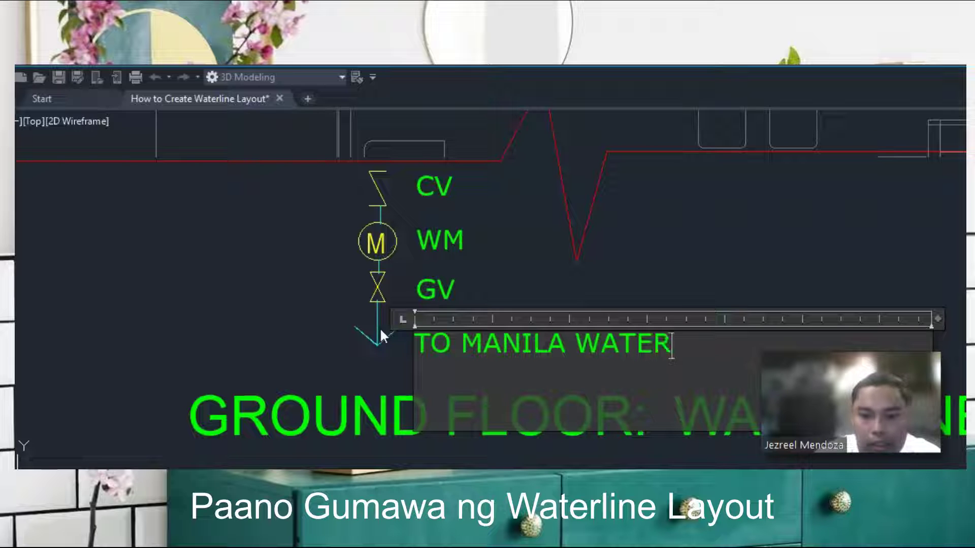
{"action": "type", "text": " WATER"}
{"action": "left_click", "coordinate": [533, 261]}
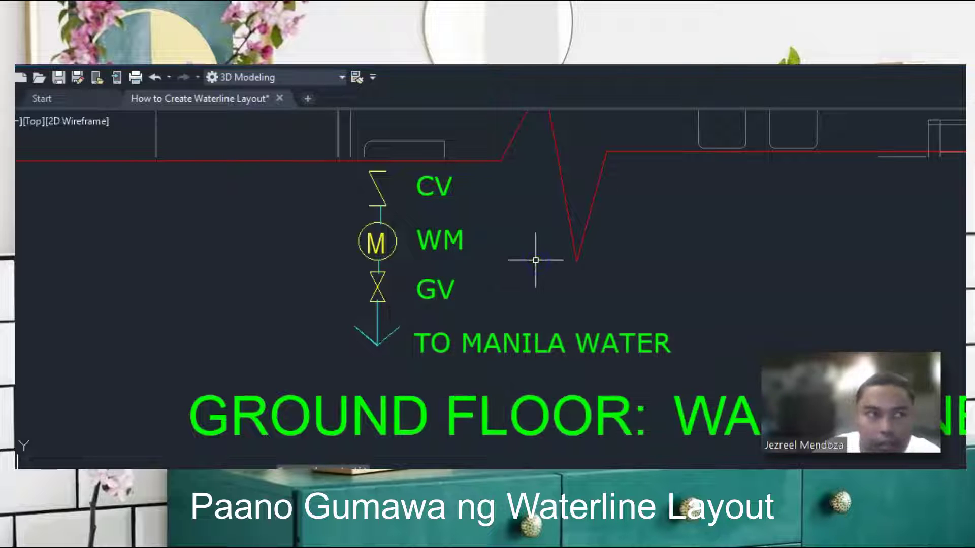
- Move the TO MANILA WATER label to directly beneath the arrowhead, above the layout title
{"action": "scroll", "coordinate": [538, 314], "scroll_direction": "down", "scroll_amount": 2}
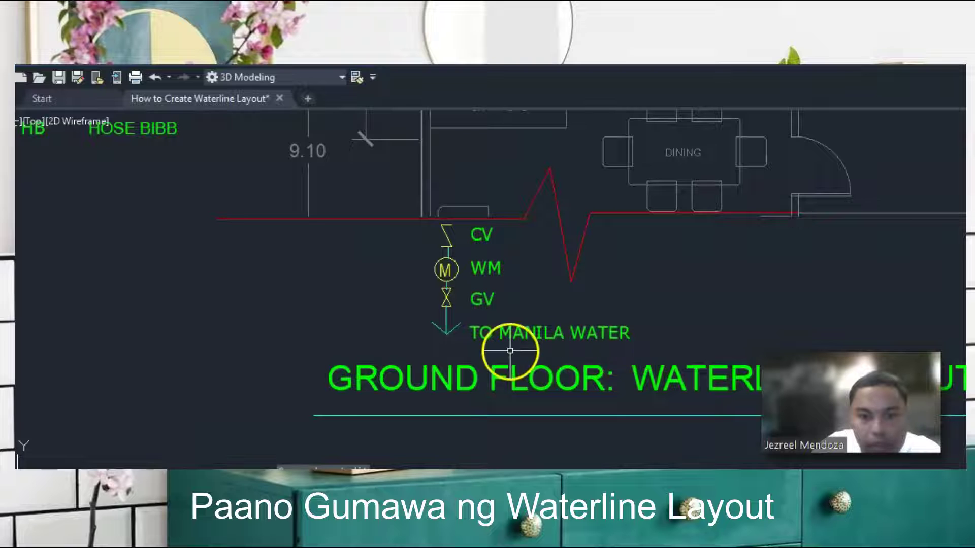
{"action": "type", "text": "m"}
{"action": "key", "text": "space"}
{"action": "left_click", "coordinate": [567, 339]}
{"action": "left_click", "coordinate": [553, 330]}
{"action": "key", "text": "space"}
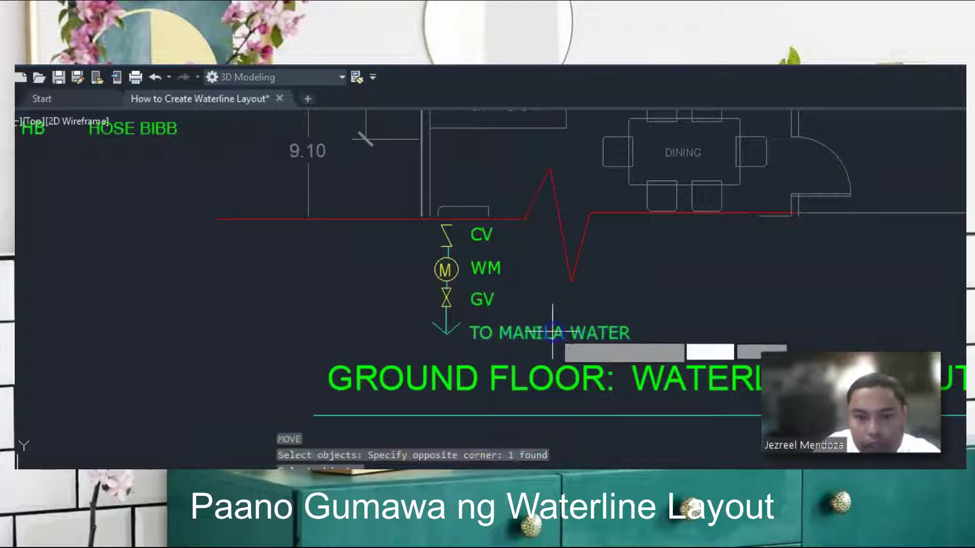
{"action": "left_click", "coordinate": [493, 345]}
{"action": "left_click", "coordinate": [406, 358]}
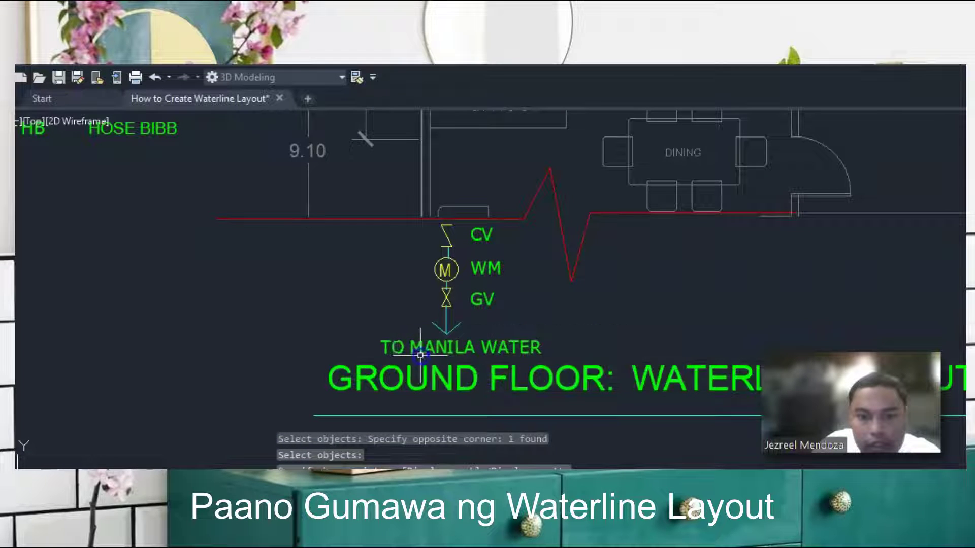
- Draw a vertical waterline about 5.2 units long, with ortho on, from the kitchen's upper-left corner down to just below the break line
{"action": "scroll", "coordinate": [436, 369], "scroll_direction": "down", "scroll_amount": 2}
{"action": "scroll", "coordinate": [435, 385], "scroll_direction": "down", "scroll_amount": 1}
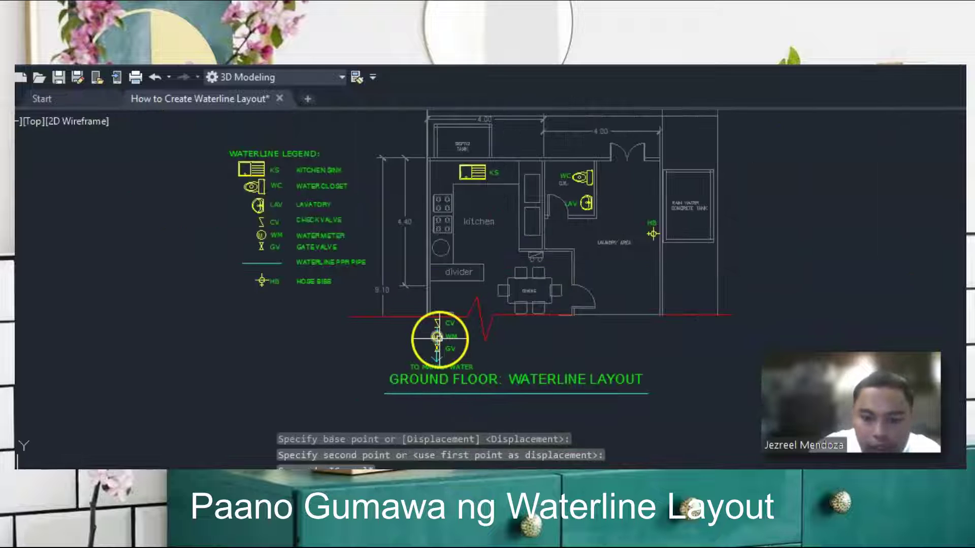
{"action": "key", "text": "Return"}
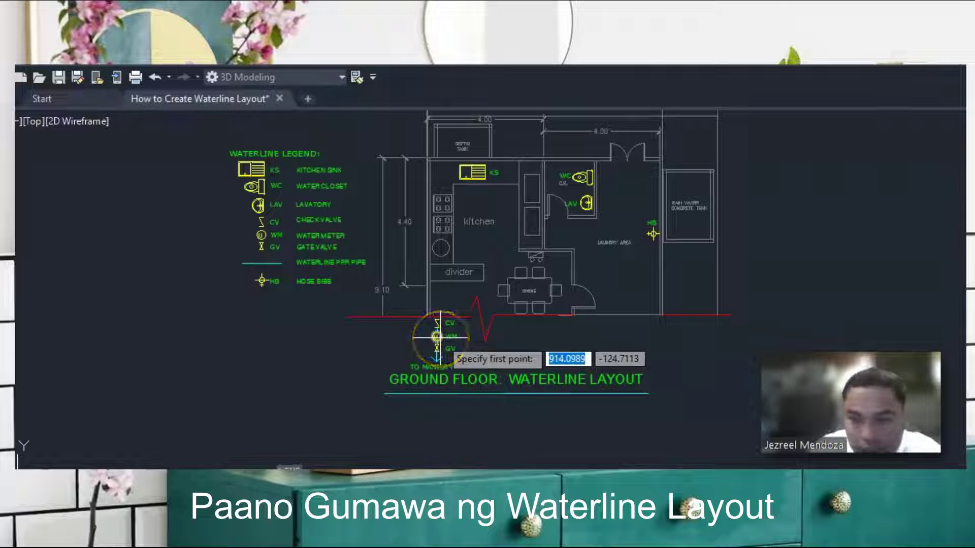
{"action": "scroll", "coordinate": [436, 176], "scroll_direction": "up", "scroll_amount": 4}
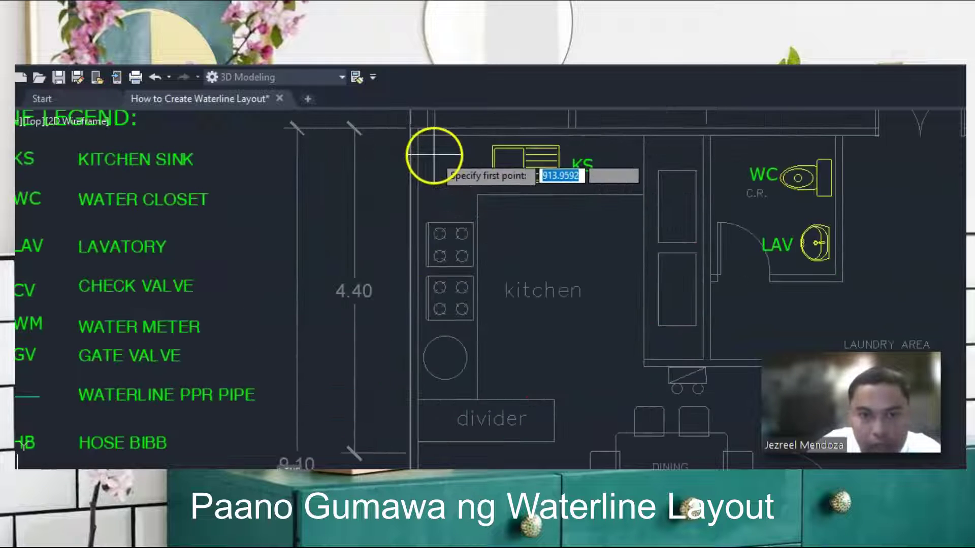
{"action": "left_click", "coordinate": [424, 159]}
{"action": "scroll", "coordinate": [468, 211], "scroll_direction": "down", "scroll_amount": 2}
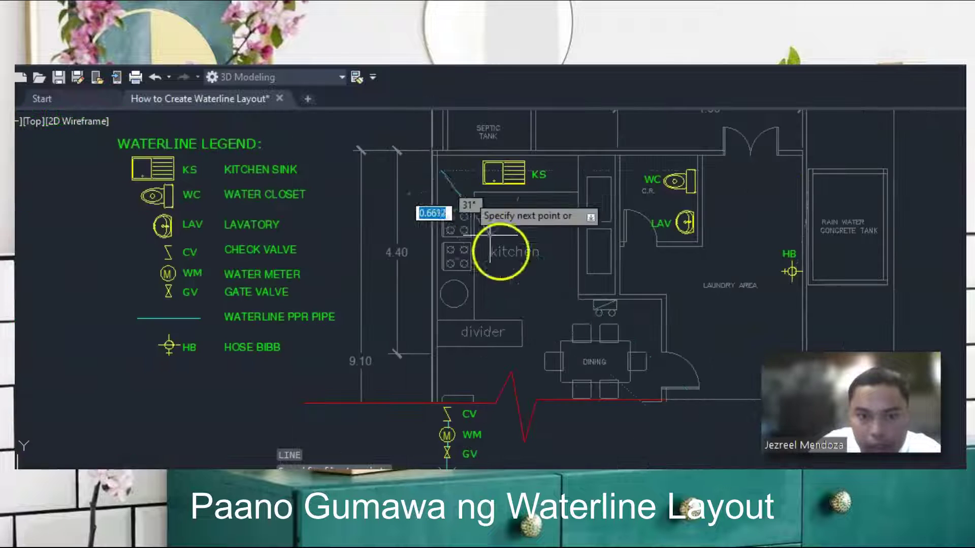
{"action": "key", "text": "F8"}
{"action": "scroll", "coordinate": [522, 298], "scroll_direction": "down", "scroll_amount": 3}
{"action": "scroll", "coordinate": [493, 378], "scroll_direction": "up", "scroll_amount": 5}
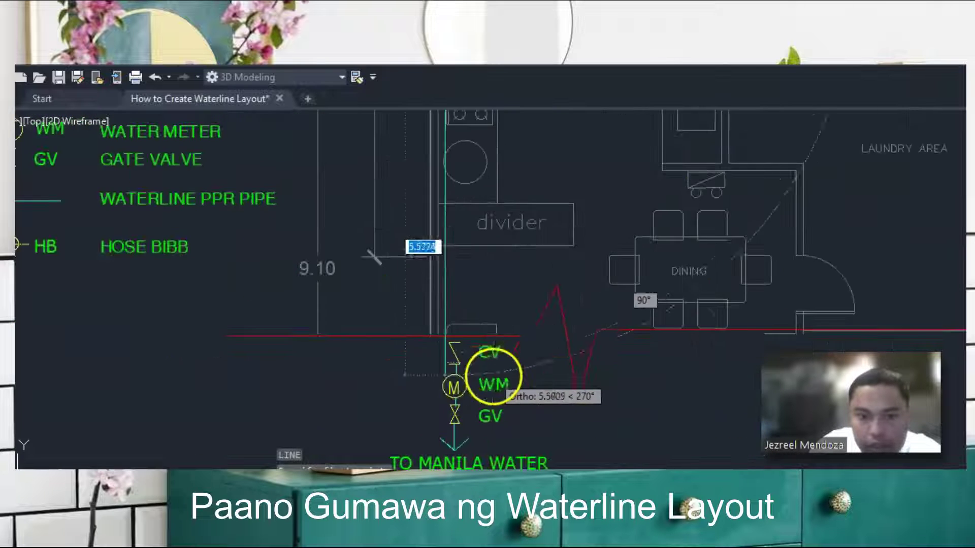
{"action": "scroll", "coordinate": [493, 379], "scroll_direction": "up", "scroll_amount": 3}
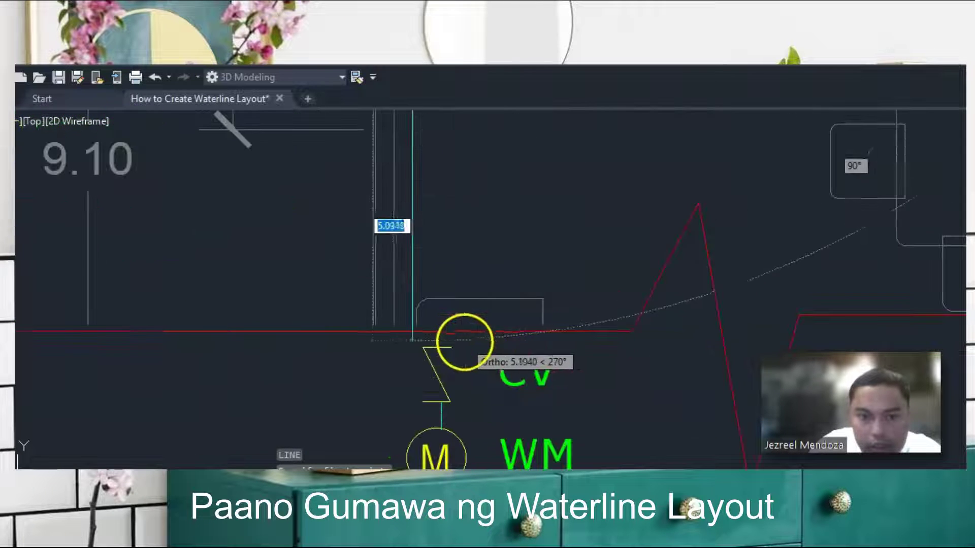
{"action": "left_click", "coordinate": [419, 335]}
{"action": "scroll", "coordinate": [441, 301], "scroll_direction": "down", "scroll_amount": 2}
{"action": "key", "text": "Escape"}
{"action": "key", "text": "Escape"}
- Move the check valve, water meter and gate valve assembly with its labels and arrow to meet the vertical waterline's lower end, ortho off
{"action": "scroll", "coordinate": [468, 257], "scroll_direction": "down", "scroll_amount": 2}
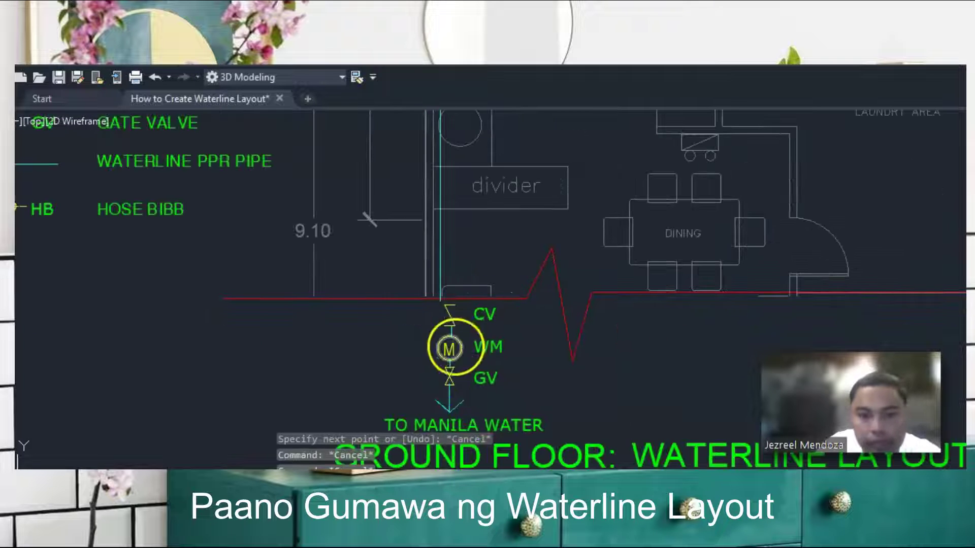
{"action": "type", "text": "m"}
{"action": "key", "text": "space"}
{"action": "scroll", "coordinate": [474, 393], "scroll_direction": "up", "scroll_amount": 2}
{"action": "left_click", "coordinate": [576, 392]}
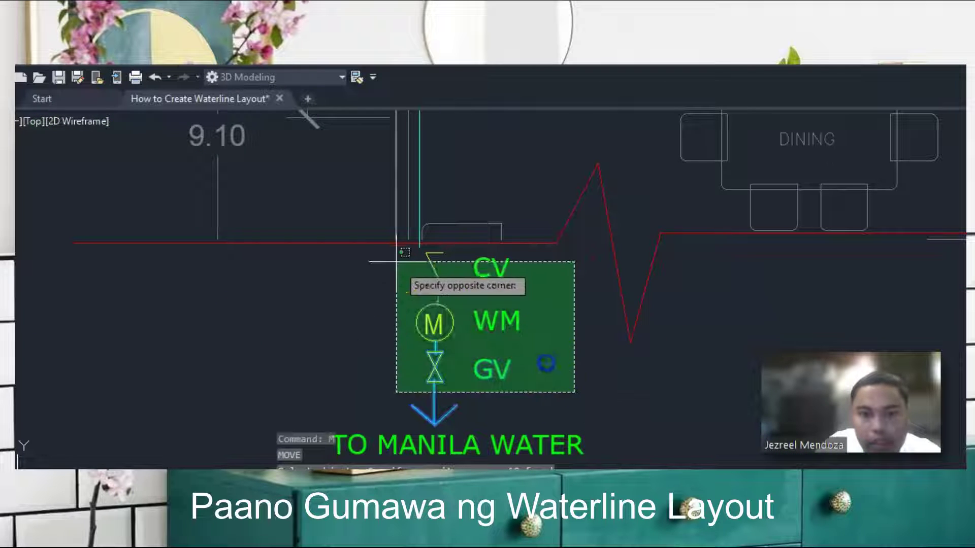
{"action": "left_click", "coordinate": [389, 252]}
{"action": "scroll", "coordinate": [440, 255], "scroll_direction": "up", "scroll_amount": 2}
{"action": "key", "text": "space"}
{"action": "left_click", "coordinate": [438, 267]}
{"action": "scroll", "coordinate": [415, 255], "scroll_direction": "up", "scroll_amount": 4}
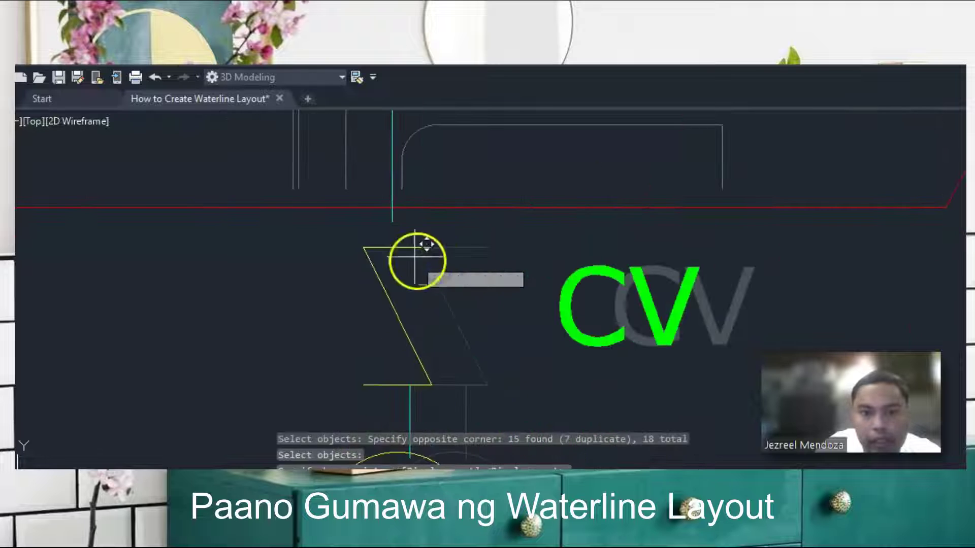
{"action": "scroll", "coordinate": [413, 244], "scroll_direction": "down", "scroll_amount": 3}
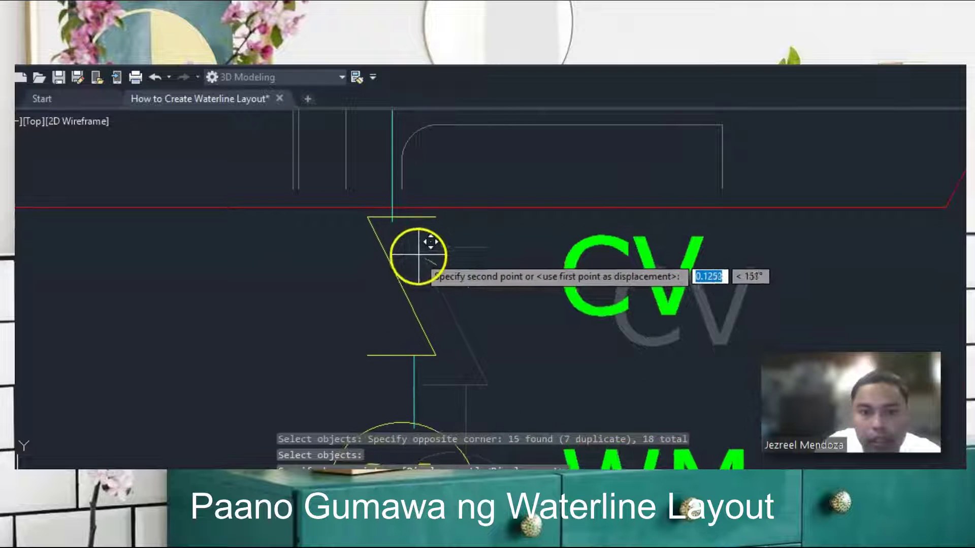
{"action": "scroll", "coordinate": [398, 277], "scroll_direction": "down", "scroll_amount": 4}
{"action": "scroll", "coordinate": [447, 307], "scroll_direction": "down", "scroll_amount": 2}
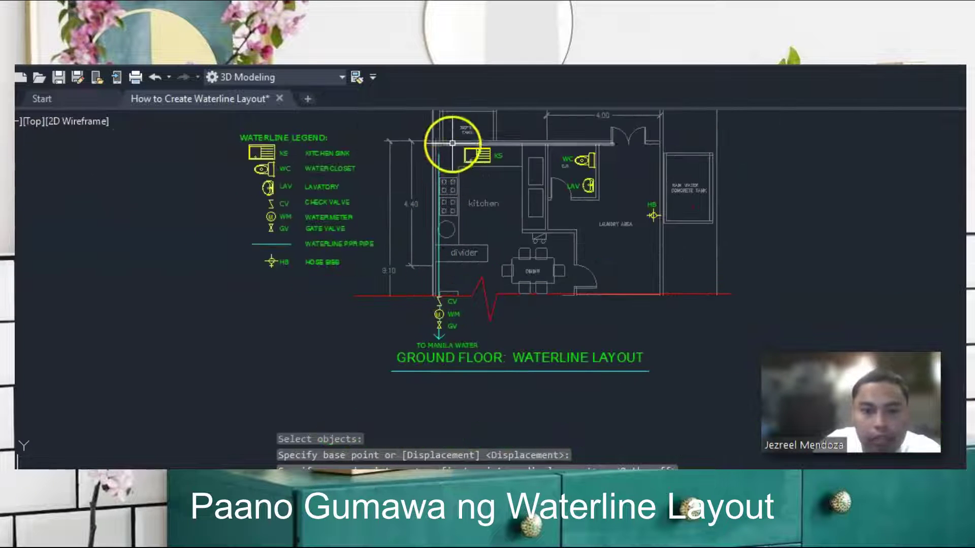
- Copy the gate valve symbol from the legend to the kitchen counter, just left of the kitchen sink
{"action": "scroll", "coordinate": [452, 144], "scroll_direction": "up", "scroll_amount": 2}
{"action": "key", "text": "Escape"}
{"action": "type", "text": "C"}
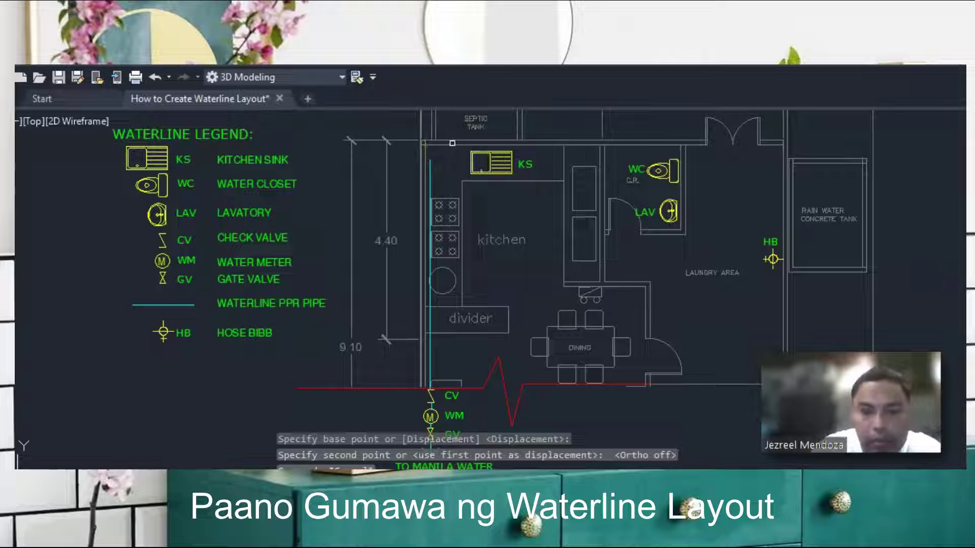
{"action": "key", "text": "Return"}
{"action": "scroll", "coordinate": [171, 289], "scroll_direction": "up", "scroll_amount": 4}
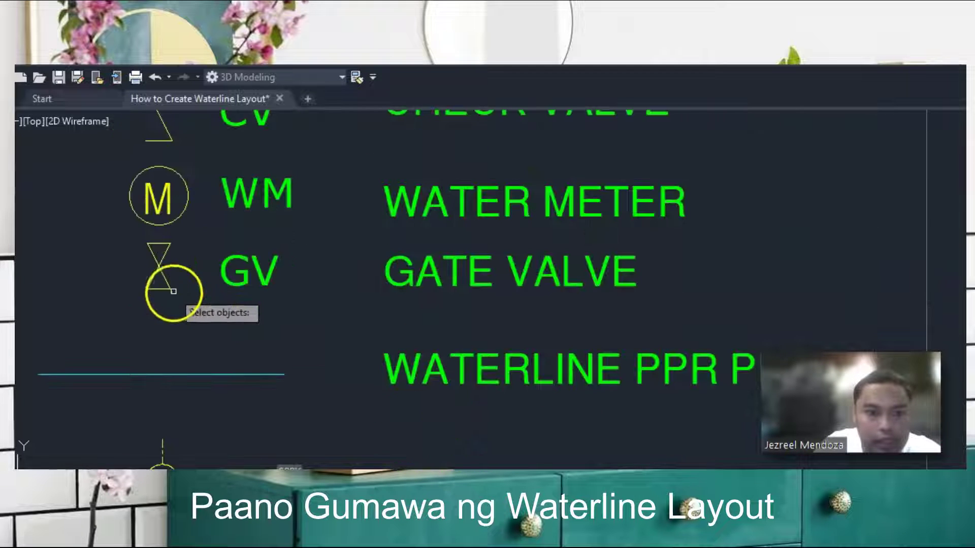
{"action": "left_click", "coordinate": [175, 294]}
{"action": "left_click", "coordinate": [131, 240]}
{"action": "key", "text": "Return"}
{"action": "left_click", "coordinate": [159, 266]}
{"action": "scroll", "coordinate": [198, 300], "scroll_direction": "down", "scroll_amount": 4}
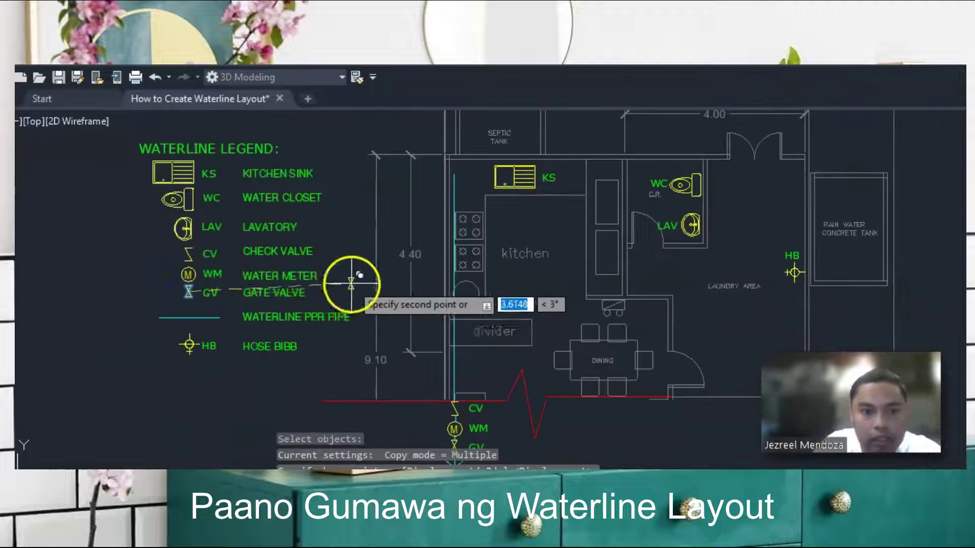
{"action": "scroll", "coordinate": [418, 248], "scroll_direction": "down", "scroll_amount": 3}
{"action": "scroll", "coordinate": [479, 181], "scroll_direction": "up", "scroll_amount": 5}
{"action": "scroll", "coordinate": [483, 153], "scroll_direction": "down", "scroll_amount": 1}
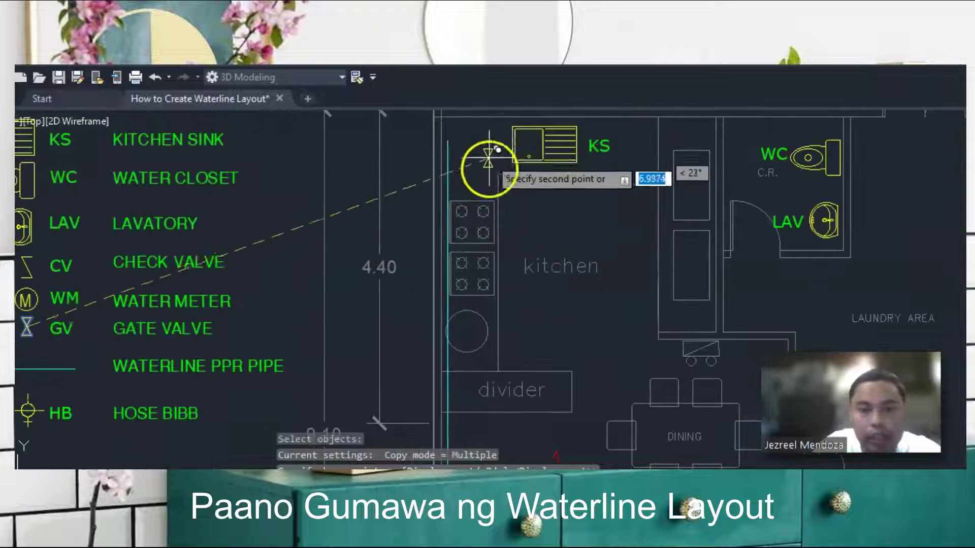
{"action": "scroll", "coordinate": [490, 163], "scroll_direction": "down", "scroll_amount": 2}
{"action": "scroll", "coordinate": [503, 147], "scroll_direction": "up", "scroll_amount": 4}
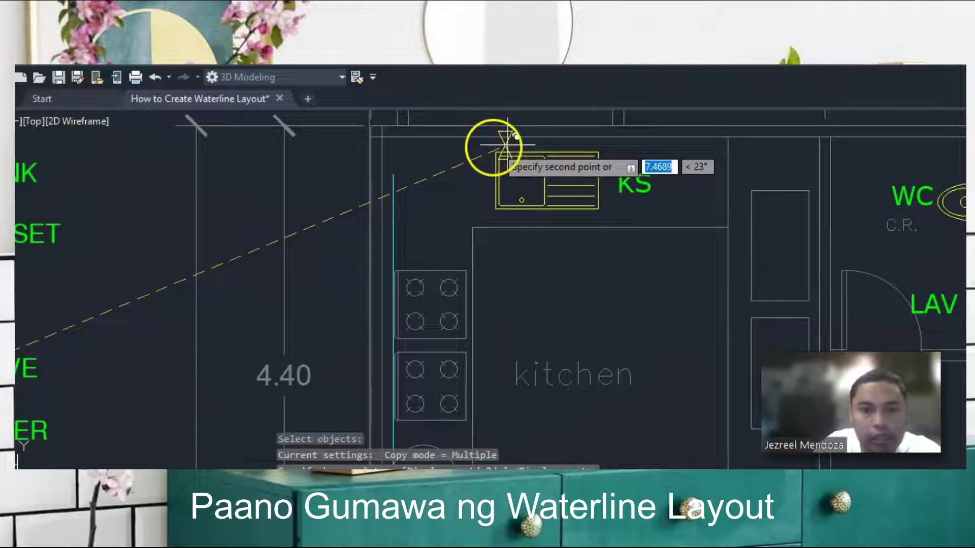
{"action": "left_click", "coordinate": [462, 160]}
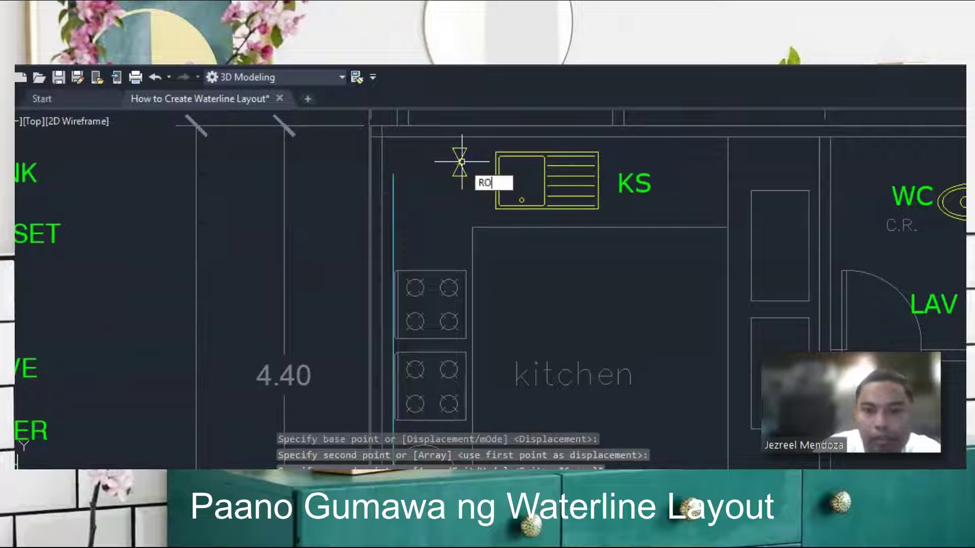
- Rotate the copied gate valve beside the kitchen sink to a horizontal orientation, with ortho on
{"action": "key", "text": "Return"}
{"action": "left_click", "coordinate": [465, 186]}
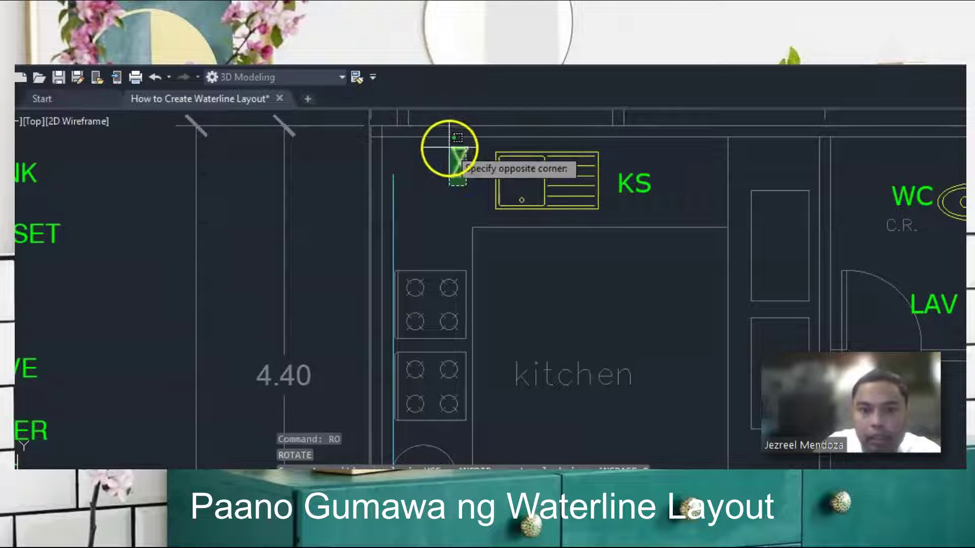
{"action": "left_click", "coordinate": [449, 145]}
{"action": "key", "text": "Return"}
{"action": "left_click", "coordinate": [457, 159]}
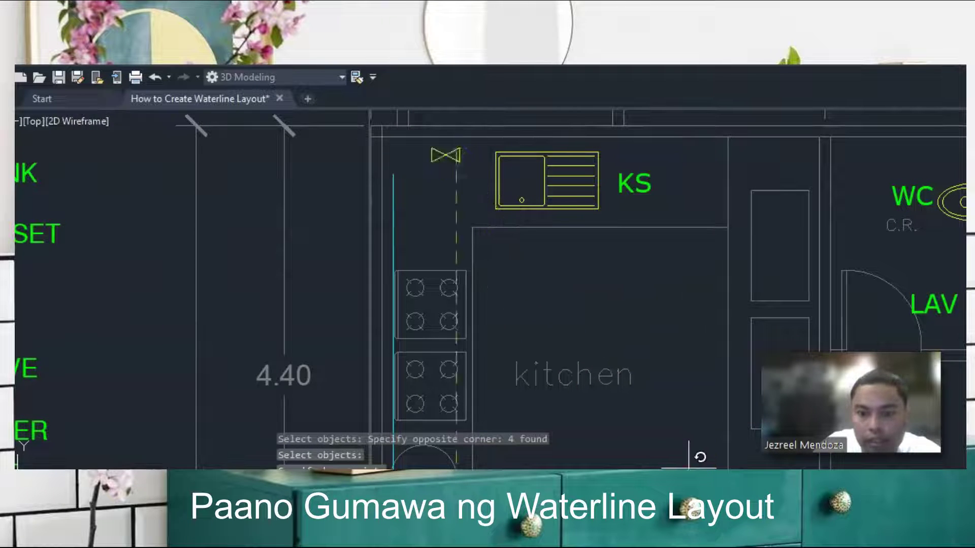
{"action": "key", "text": "F8"}
{"action": "key", "text": "Escape"}
{"action": "scroll", "coordinate": [516, 285], "scroll_direction": "down", "scroll_amount": 2}
- Move the horizontal gate valve in the kitchen closer to the kitchen sink's upper-left corner, with ortho off
{"action": "type", "text": "m"}
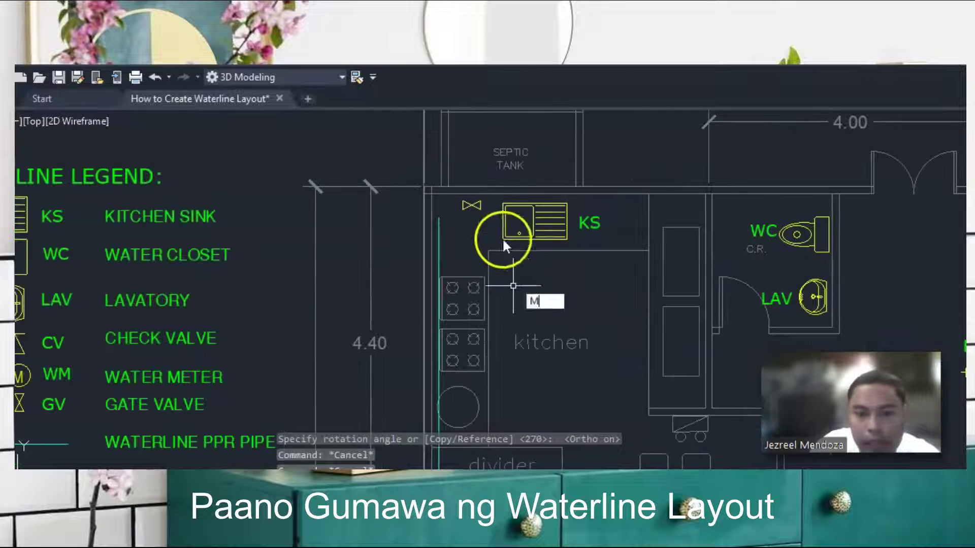
{"action": "key", "text": "Return"}
{"action": "scroll", "coordinate": [495, 213], "scroll_direction": "up", "scroll_amount": 4}
{"action": "left_click", "coordinate": [494, 211]}
{"action": "left_click", "coordinate": [389, 177]}
{"action": "key", "text": "Return"}
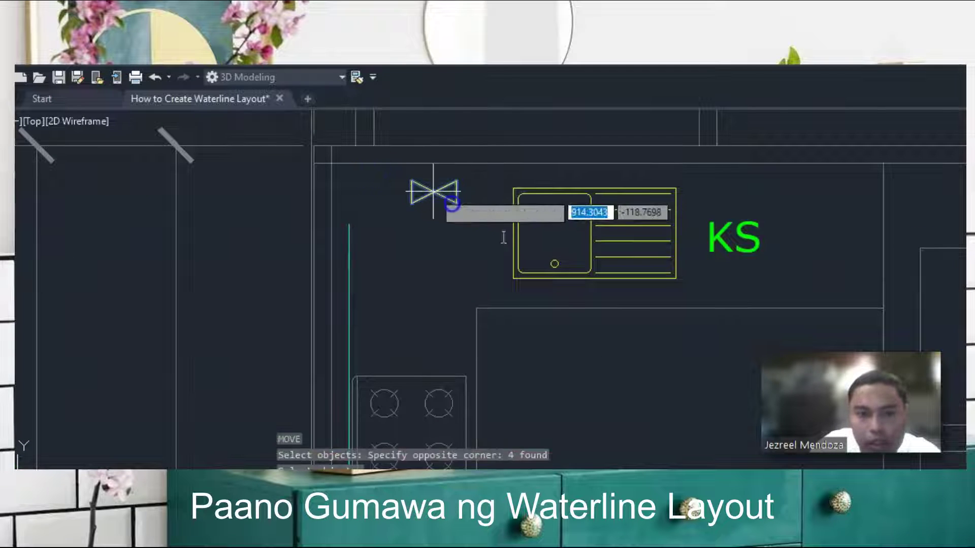
{"action": "left_click", "coordinate": [433, 191]}
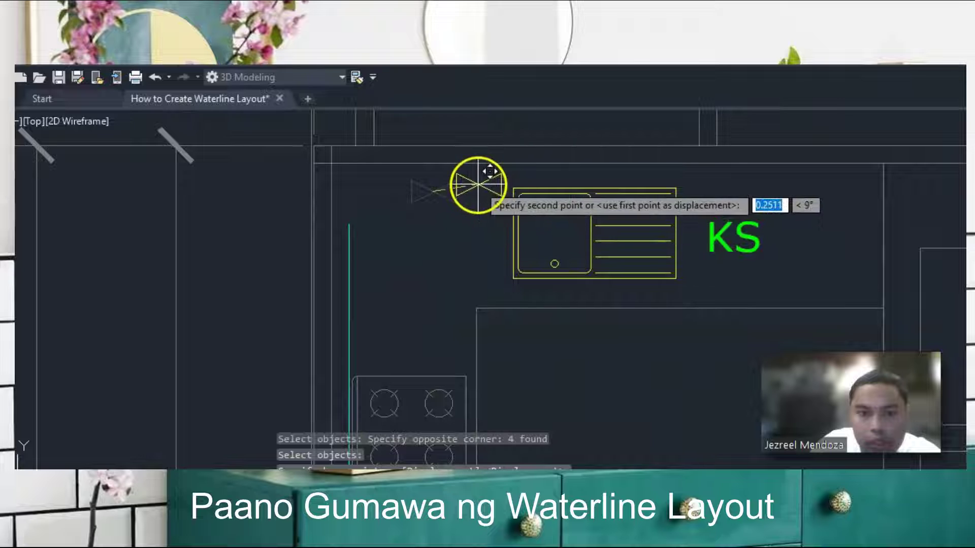
{"action": "left_click", "coordinate": [477, 182]}
{"action": "scroll", "coordinate": [482, 234], "scroll_direction": "down", "scroll_amount": 3}
{"action": "key", "text": "Escape"}
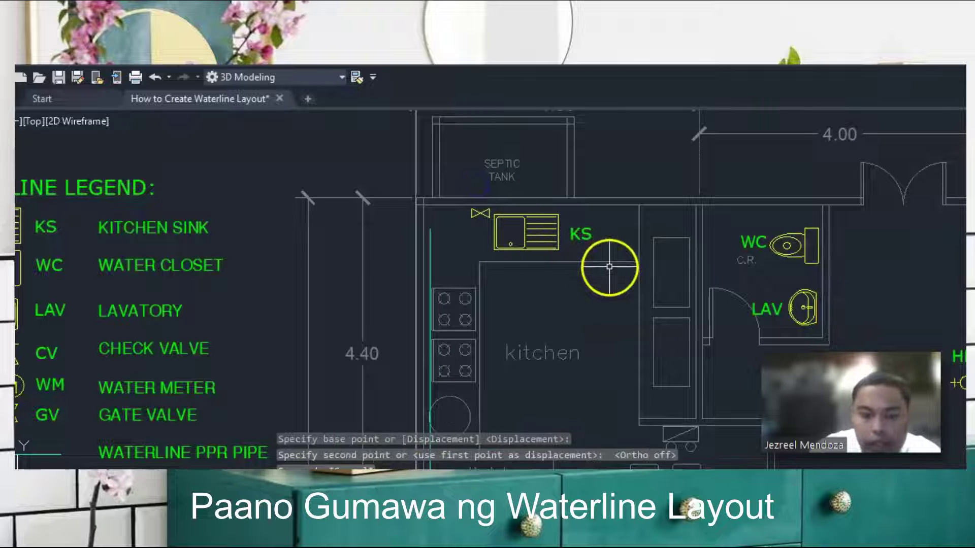
- Copy the kitchen sink's gate valve to the comfort room, directly below the lavatory
{"action": "key", "text": "Return"}
{"action": "scroll", "coordinate": [477, 214], "scroll_direction": "up", "scroll_amount": 3}
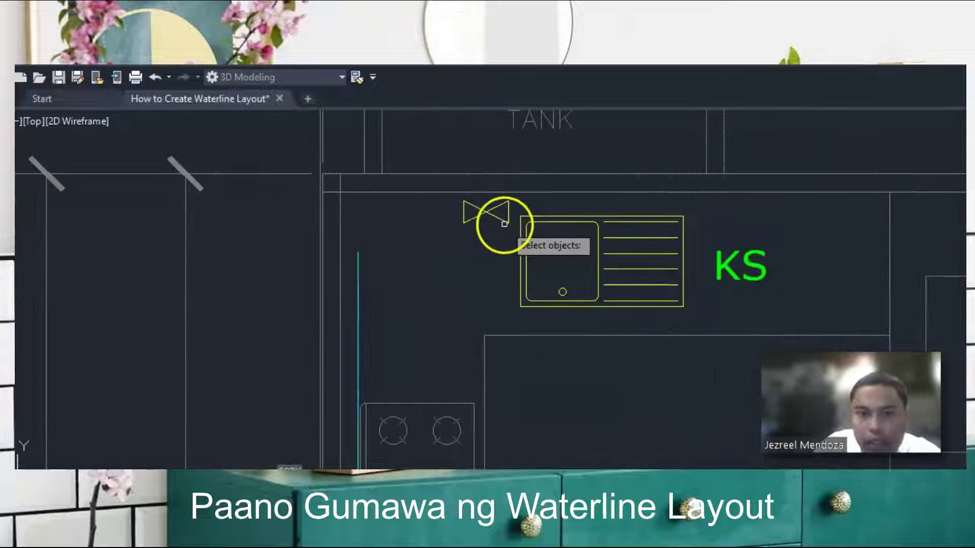
{"action": "left_click", "coordinate": [510, 226]}
{"action": "left_click", "coordinate": [445, 203]}
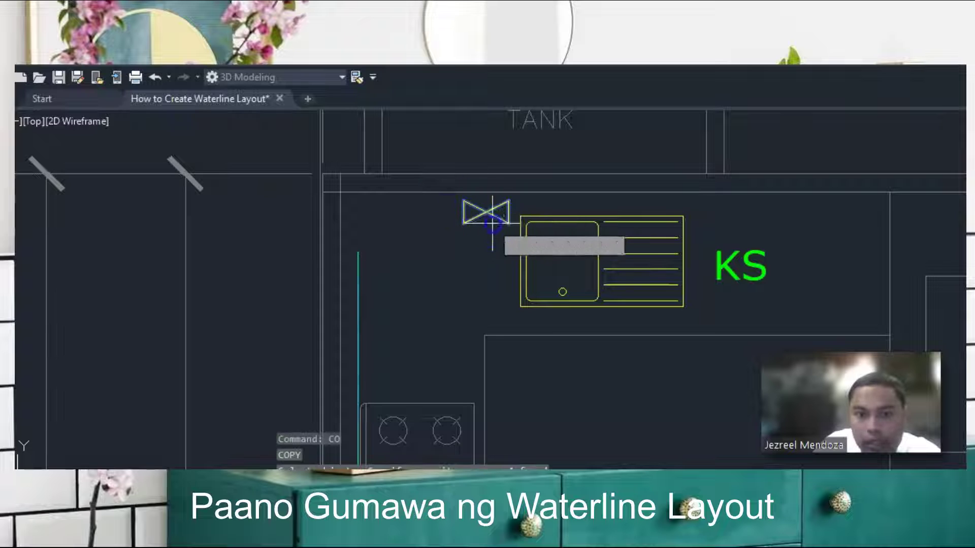
{"action": "left_click", "coordinate": [493, 224]}
{"action": "scroll", "coordinate": [416, 223], "scroll_direction": "down", "scroll_amount": 2}
{"action": "scroll", "coordinate": [490, 208], "scroll_direction": "down", "scroll_amount": 2}
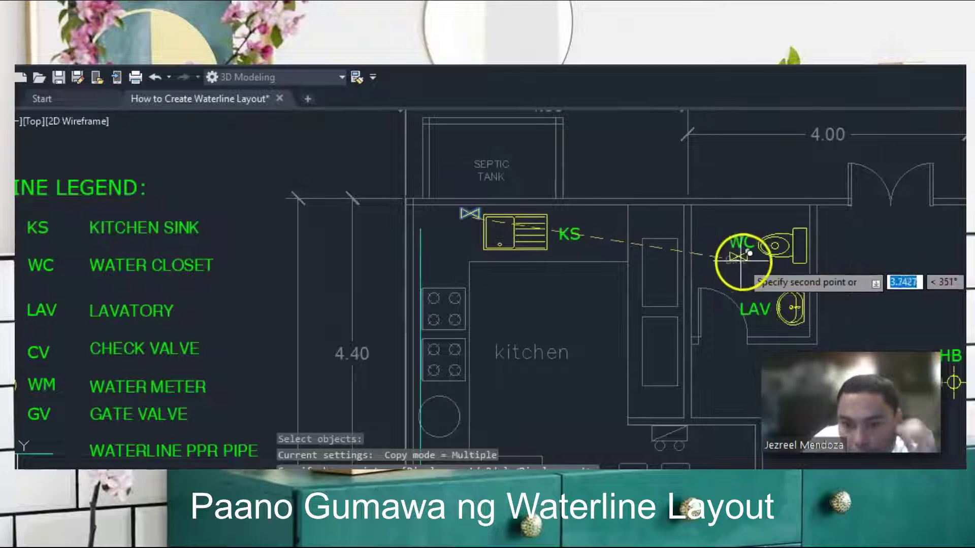
{"action": "scroll", "coordinate": [809, 328], "scroll_direction": "up", "scroll_amount": 4}
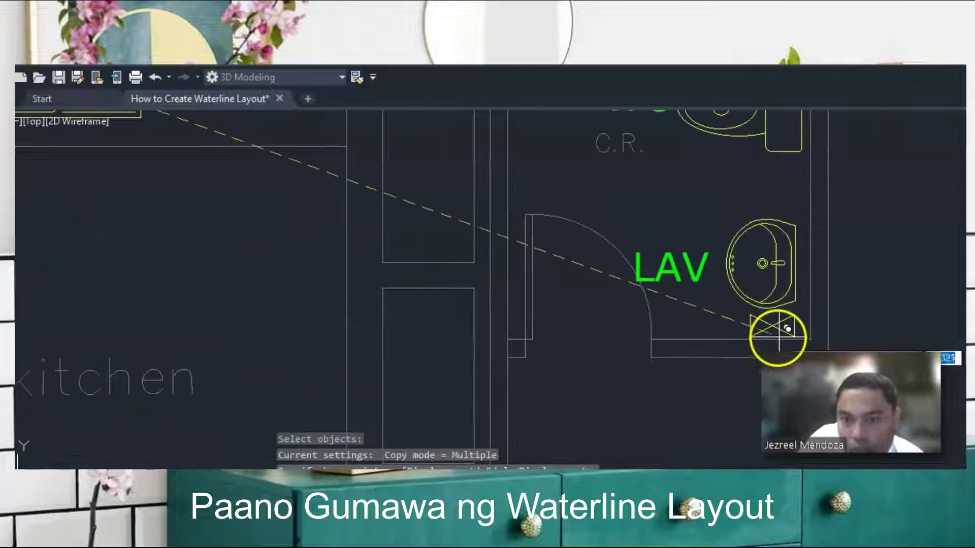
{"action": "scroll", "coordinate": [741, 340], "scroll_direction": "down", "scroll_amount": 4}
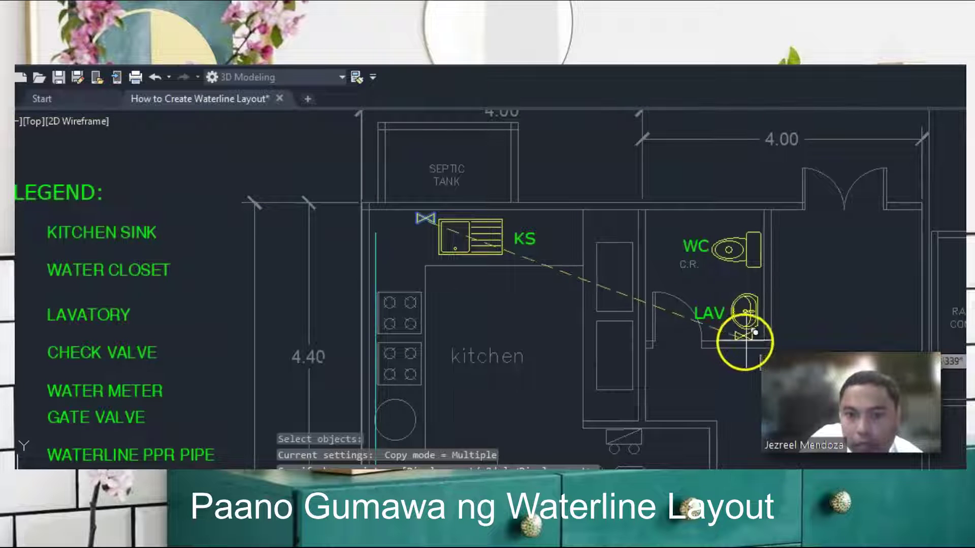
{"action": "scroll", "coordinate": [744, 341], "scroll_direction": "up", "scroll_amount": 3}
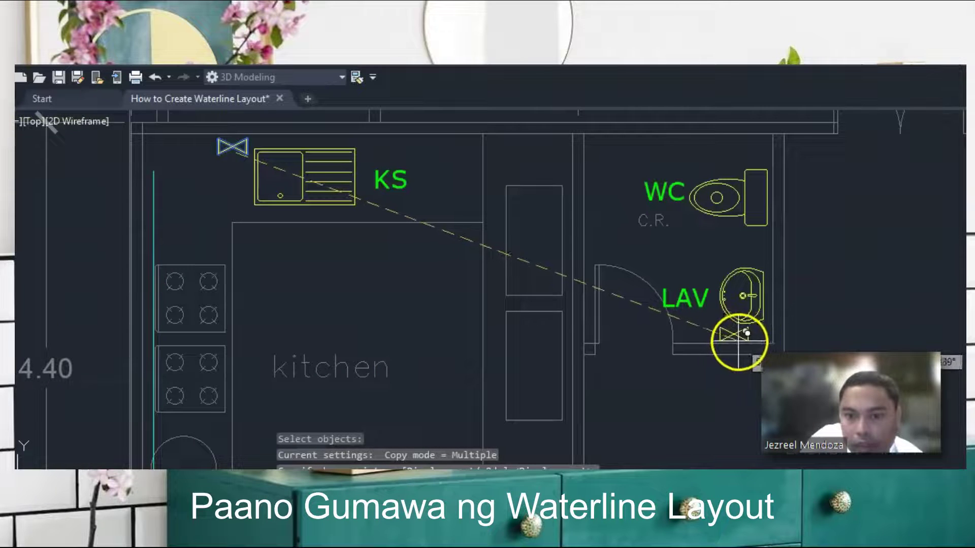
{"action": "left_click", "coordinate": [737, 330]}
- Place another copy of the gate valve just below the hose bibb in the laundry area and end the copying
{"action": "scroll", "coordinate": [682, 323], "scroll_direction": "down", "scroll_amount": 3}
{"action": "scroll", "coordinate": [751, 309], "scroll_direction": "down", "scroll_amount": 2}
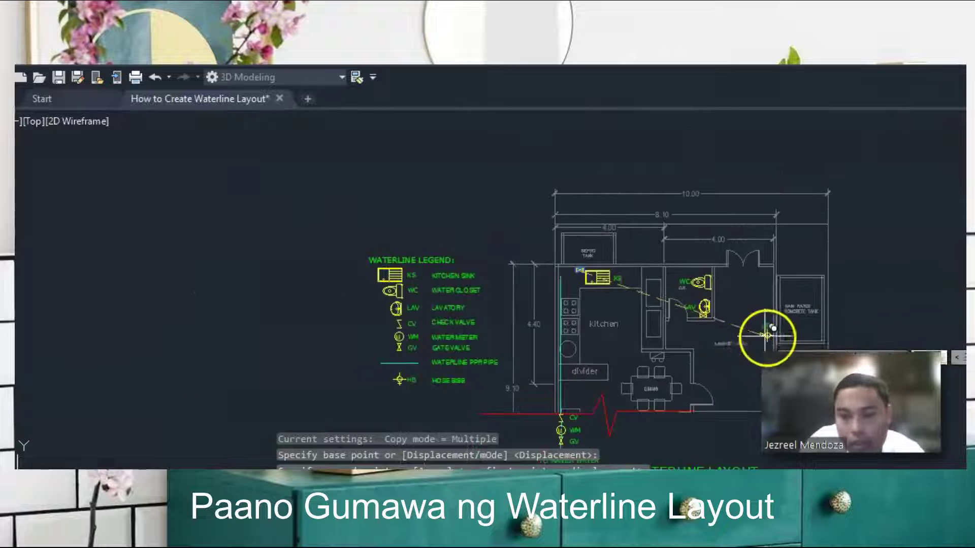
{"action": "scroll", "coordinate": [769, 338], "scroll_direction": "up", "scroll_amount": 3}
{"action": "scroll", "coordinate": [733, 326], "scroll_direction": "down", "scroll_amount": 3}
{"action": "scroll", "coordinate": [747, 340], "scroll_direction": "up", "scroll_amount": 3}
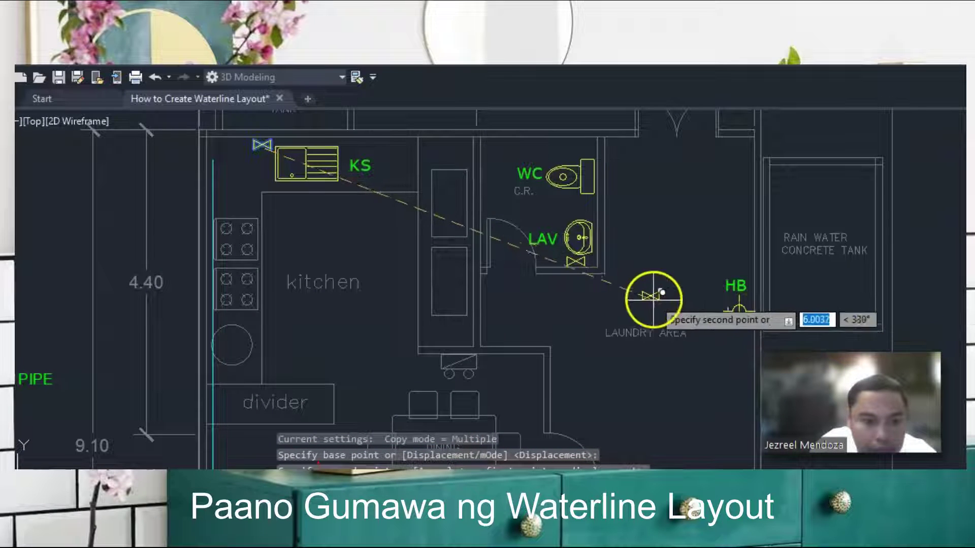
{"action": "scroll", "coordinate": [625, 303], "scroll_direction": "up", "scroll_amount": 3}
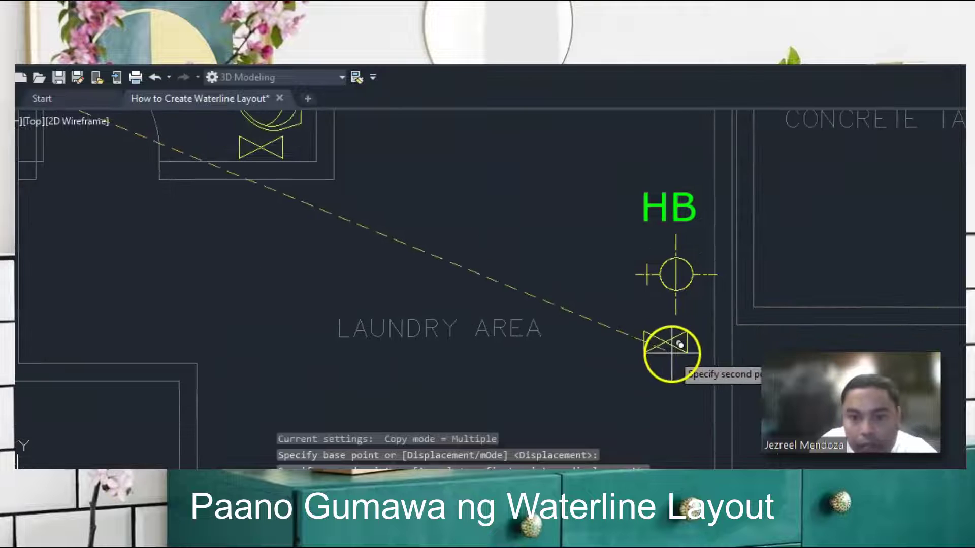
{"action": "left_click", "coordinate": [668, 345]}
{"action": "key", "text": "Escape"}
- Rotate the gate valve below the hose bibb about its centre to a vertical orientation
{"action": "type", "text": "RO"}
{"action": "key", "text": "Return"}
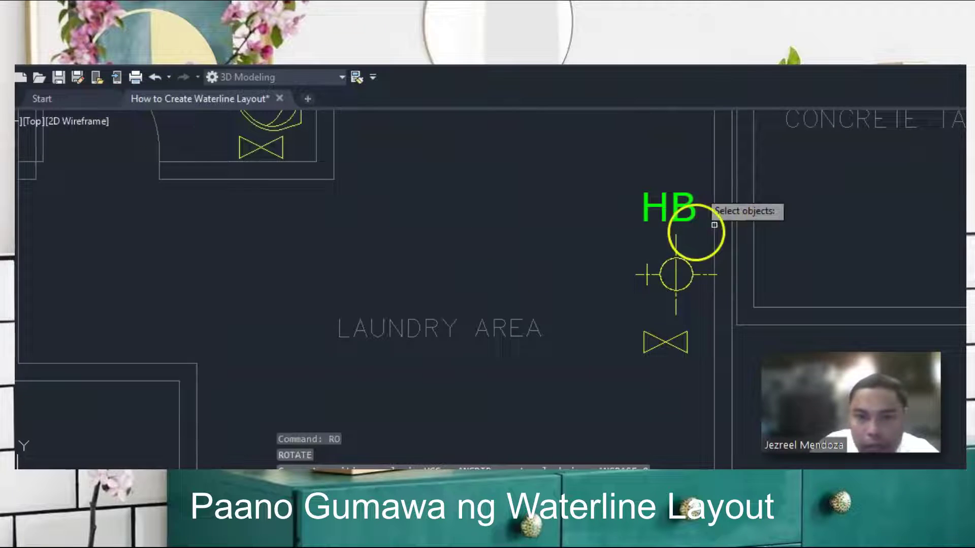
{"action": "left_click", "coordinate": [705, 363]}
{"action": "left_click", "coordinate": [635, 331]}
{"action": "key", "text": "Return"}
{"action": "left_click", "coordinate": [666, 342]}
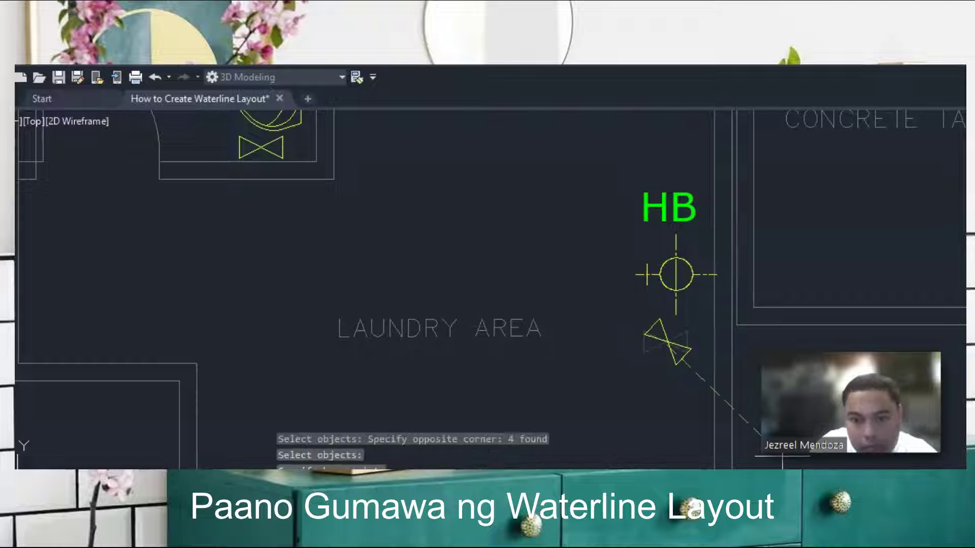
{"action": "left_click", "coordinate": [657, 319]}
{"action": "key", "text": "Escape"}
- Move the vertical gate valve from below the hose bibb to just above it, close to the laundry area's wall, with ortho off
{"action": "left_click", "coordinate": [687, 392]}
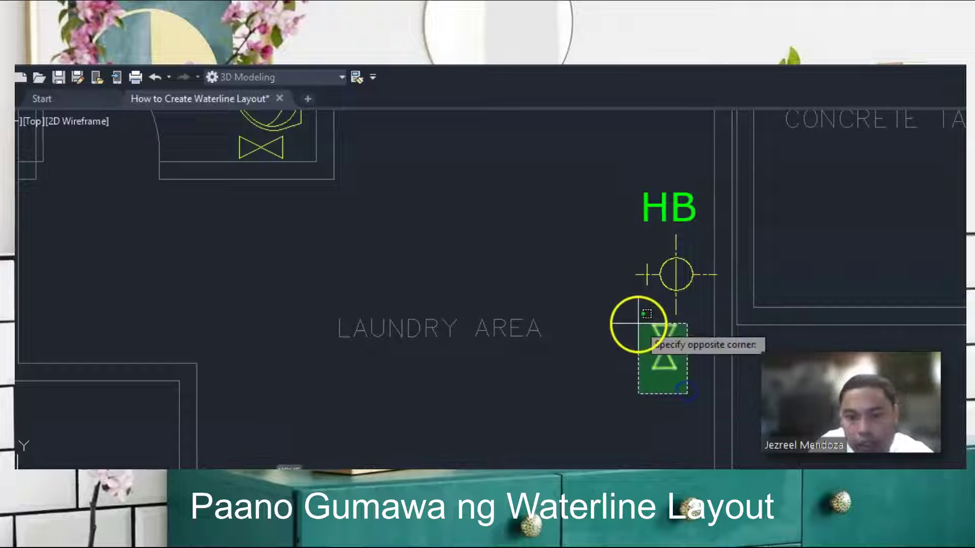
{"action": "left_click", "coordinate": [638, 324]}
{"action": "key", "text": "Return"}
{"action": "left_click", "coordinate": [675, 353]}
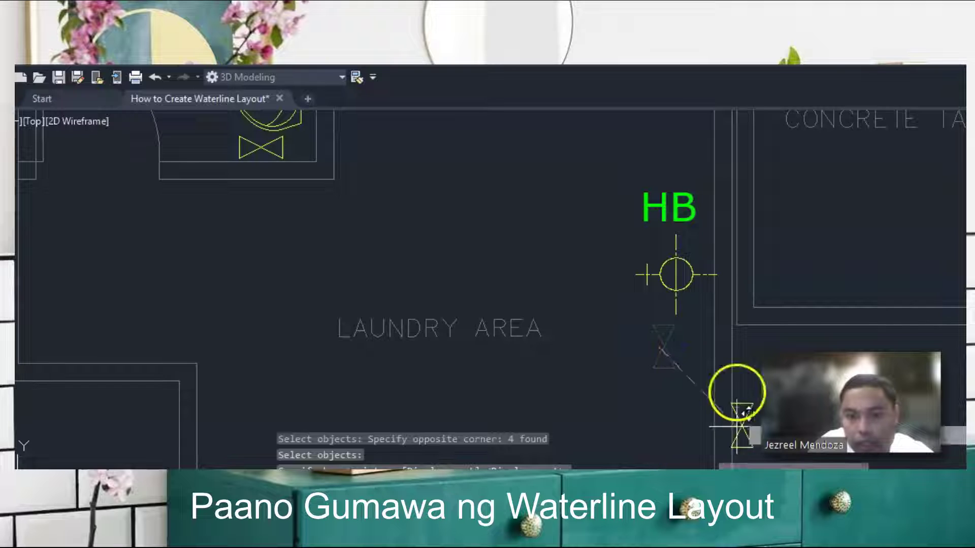
{"action": "scroll", "coordinate": [699, 213], "scroll_direction": "up", "scroll_amount": 2}
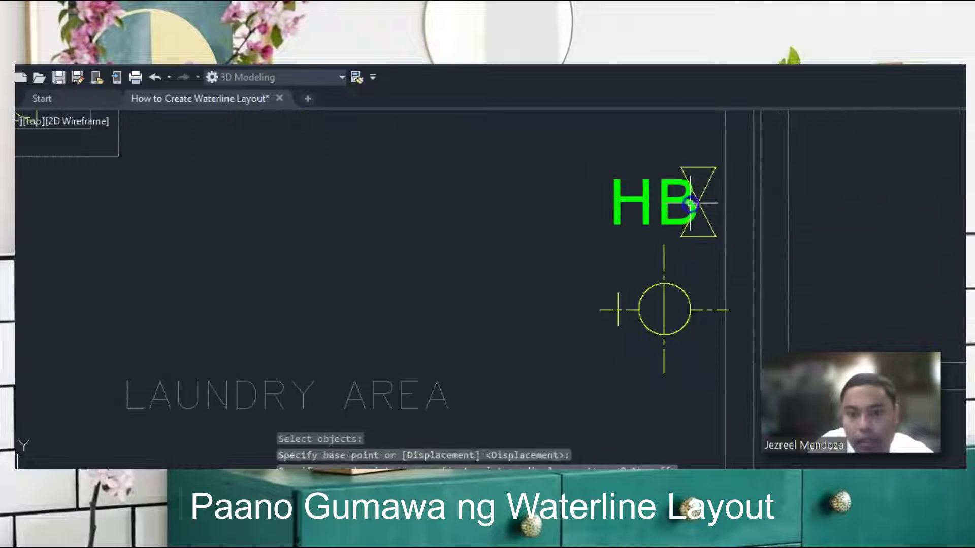
{"action": "left_click", "coordinate": [691, 204]}
{"action": "key", "text": "Escape"}
- Move the HB label from above the hose bibb to its left side
{"action": "type", "text": "m"}
{"action": "left_click", "coordinate": [637, 240]}
{"action": "left_click", "coordinate": [624, 196]}
{"action": "key", "text": "Return"}
{"action": "scroll", "coordinate": [673, 203], "scroll_direction": "down", "scroll_amount": 2}
{"action": "left_click", "coordinate": [639, 231]}
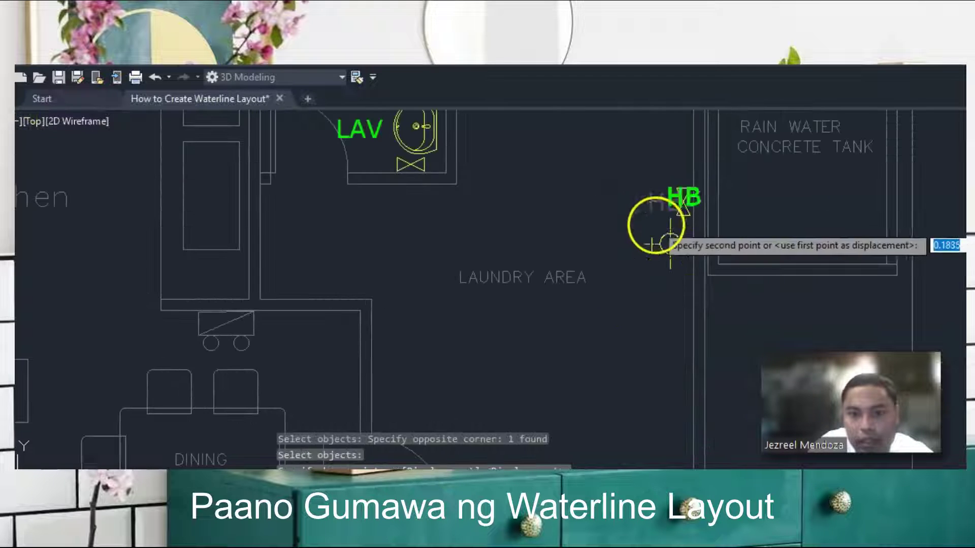
{"action": "left_click", "coordinate": [622, 243]}
{"action": "scroll", "coordinate": [774, 358], "scroll_direction": "down", "scroll_amount": 2}
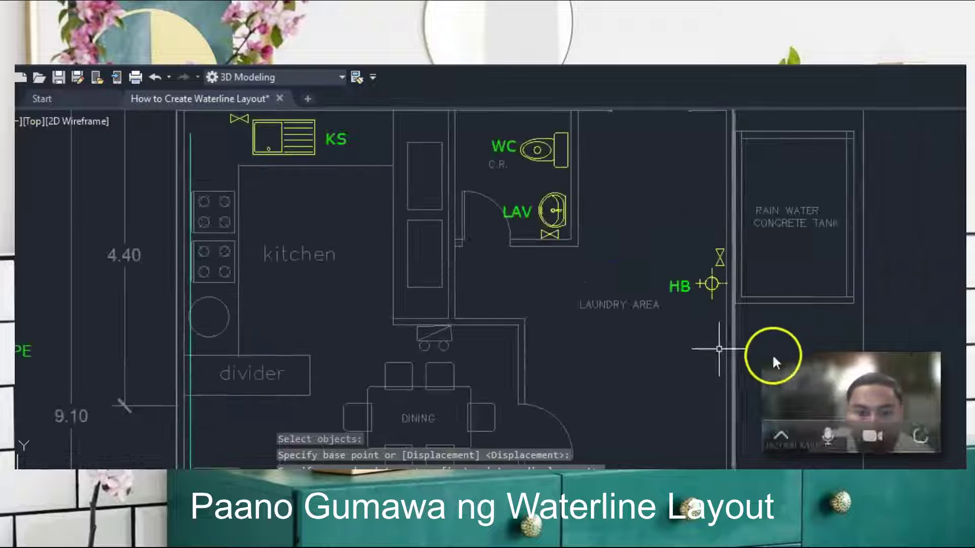
{"action": "scroll", "coordinate": [774, 361], "scroll_direction": "down", "scroll_amount": 3}
{"action": "scroll", "coordinate": [577, 274], "scroll_direction": "up", "scroll_amount": 2}
{"action": "scroll", "coordinate": [638, 311], "scroll_direction": "down", "scroll_amount": 2}
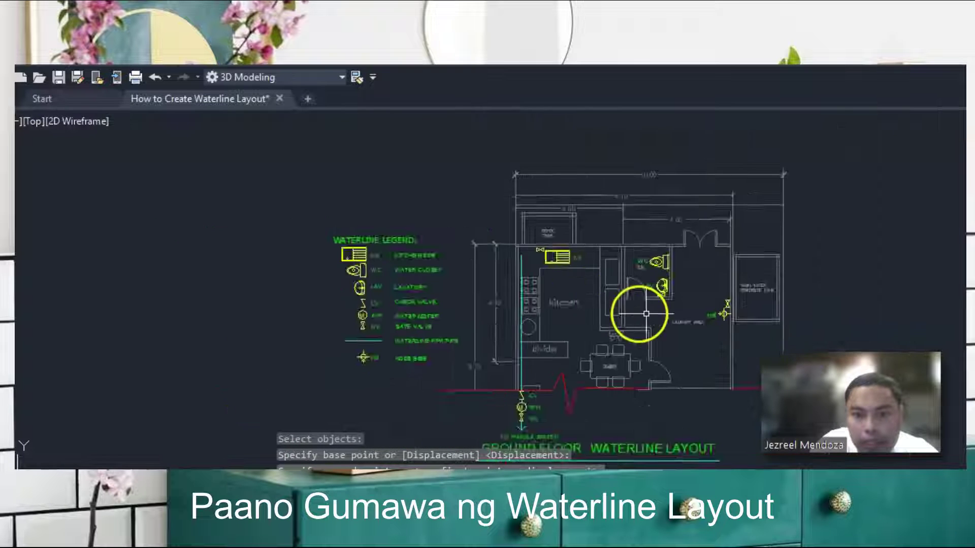
{"action": "scroll", "coordinate": [655, 314], "scroll_direction": "up", "scroll_amount": 2}
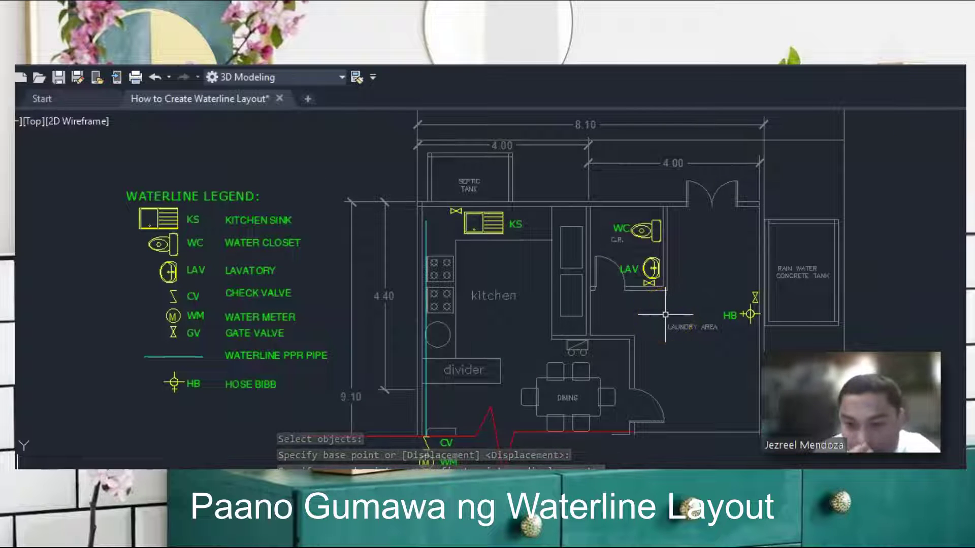
{"action": "left_click", "coordinate": [587, 311]}
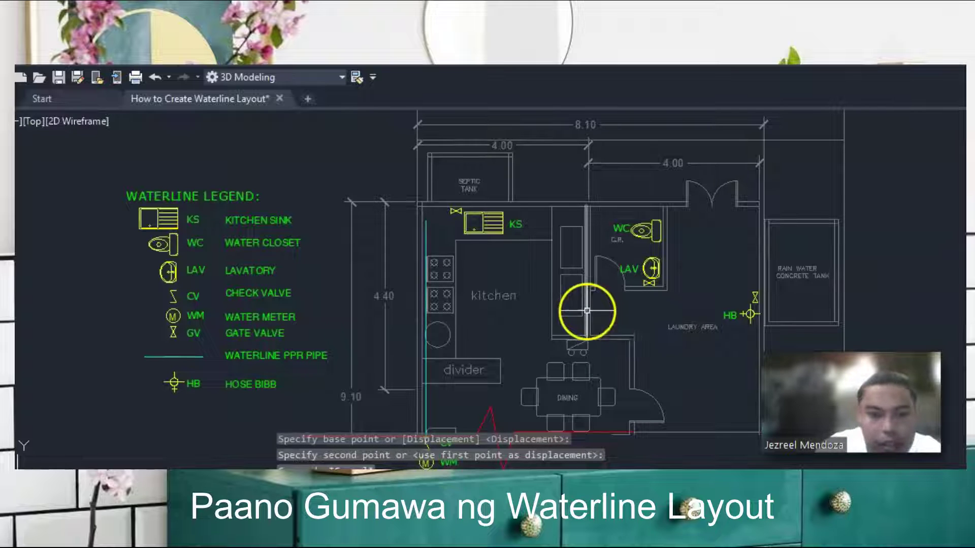
- Draw a horizontal waterline, with ortho on, from the kitchen gate valve's left end to slightly past the vertical waterline
{"action": "type", "text": "l"}
{"action": "key", "text": "Return"}
{"action": "scroll", "coordinate": [444, 202], "scroll_direction": "up", "scroll_amount": 6}
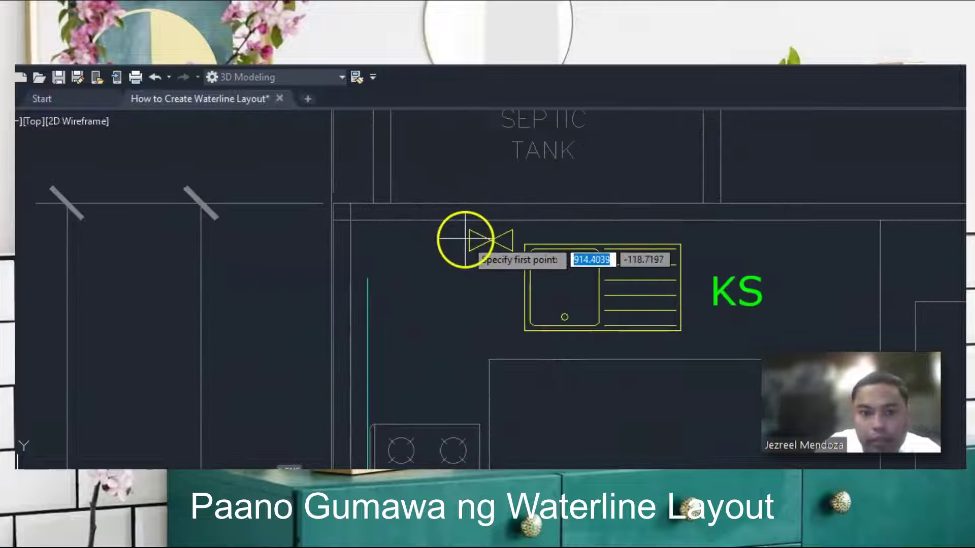
{"action": "left_click", "coordinate": [468, 238]}
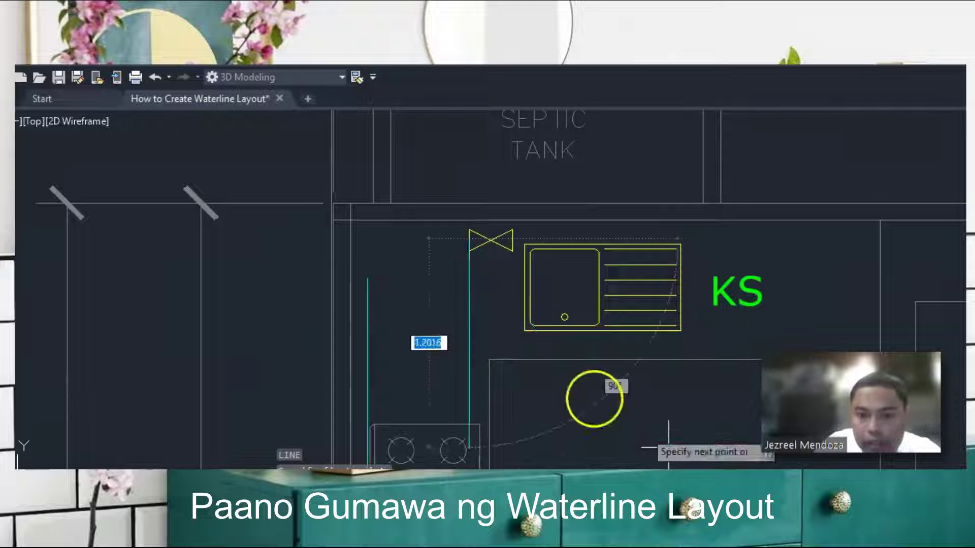
{"action": "scroll", "coordinate": [362, 259], "scroll_direction": "up", "scroll_amount": 2}
{"action": "left_click", "coordinate": [362, 258]}
{"action": "key", "text": "Escape"}
- Stretch the vertical waterline's upper end up to the horizontal waterline in the kitchen corner
{"action": "left_click", "coordinate": [381, 299]}
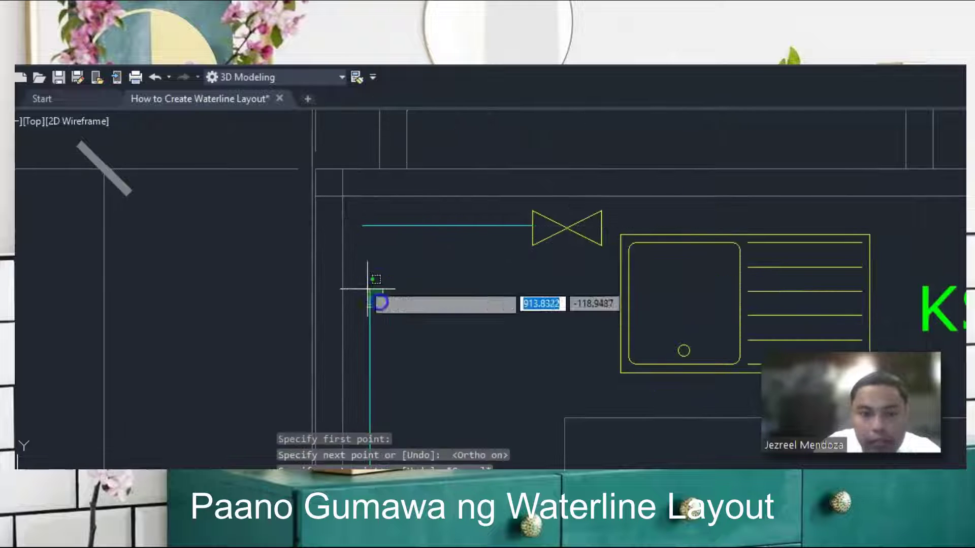
{"action": "left_click", "coordinate": [359, 277]}
{"action": "left_click", "coordinate": [369, 289]}
{"action": "scroll", "coordinate": [385, 239], "scroll_direction": "up", "scroll_amount": 2}
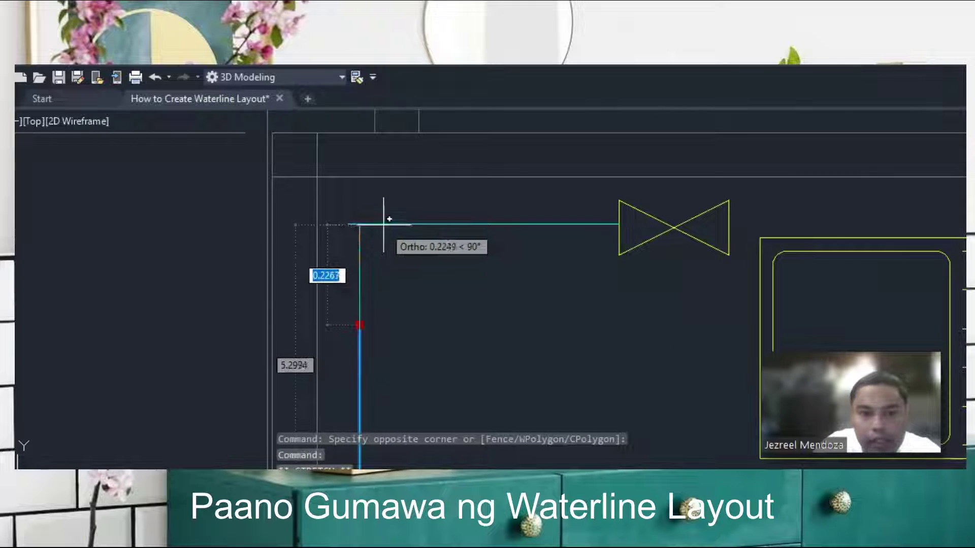
{"action": "left_click", "coordinate": [384, 225]}
{"action": "scroll", "coordinate": [383, 224], "scroll_direction": "up", "scroll_amount": 4}
{"action": "key", "text": "Escape"}
- Shorten the horizontal waterline's left end so it meets the vertical waterline in a clean corner
{"action": "left_click", "coordinate": [311, 238]}
{"action": "left_click", "coordinate": [305, 213]}
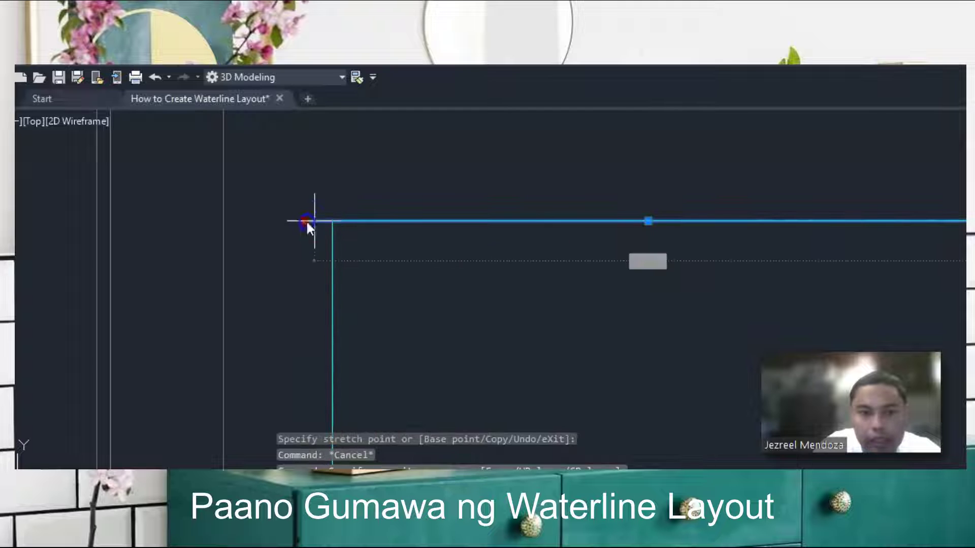
{"action": "left_click", "coordinate": [332, 221]}
{"action": "scroll", "coordinate": [269, 202], "scroll_direction": "down", "scroll_amount": 1}
{"action": "key", "text": "Escape"}
{"action": "key", "text": "Escape"}
{"action": "scroll", "coordinate": [314, 223], "scroll_direction": "down", "scroll_amount": 6}
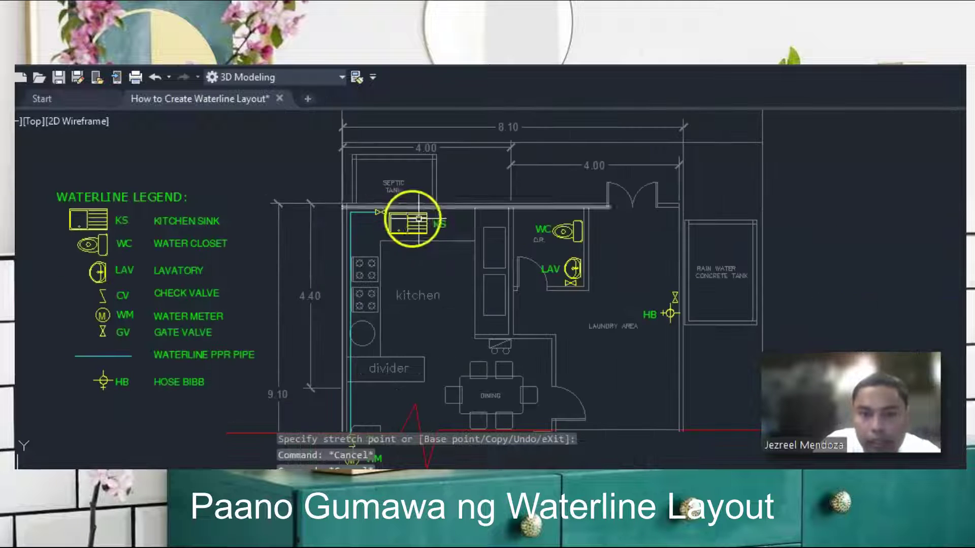
- Draw a horizontal waterline from the kitchen gate valve's right end to above the middle of the sink's basin
{"action": "scroll", "coordinate": [368, 204], "scroll_direction": "up", "scroll_amount": 2}
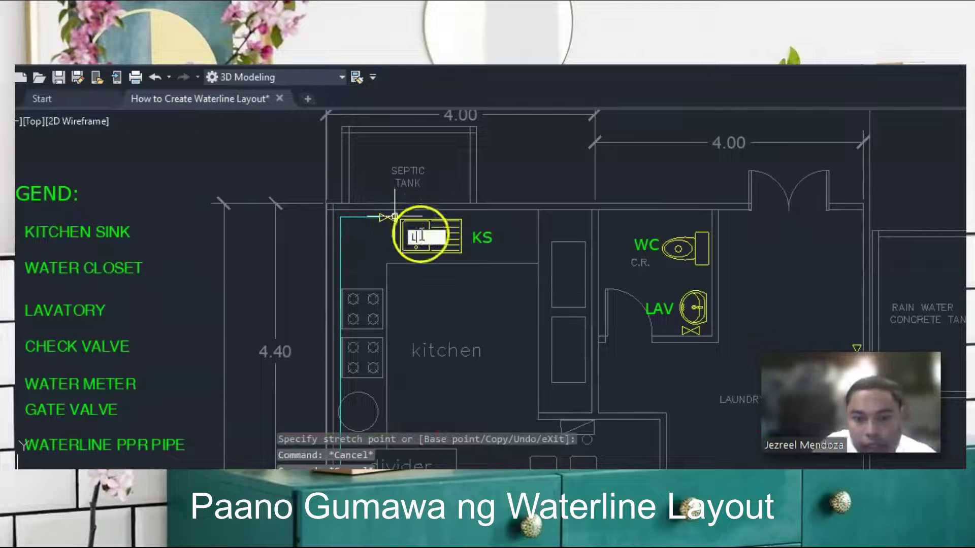
{"action": "key", "text": "Return"}
{"action": "scroll", "coordinate": [400, 216], "scroll_direction": "up", "scroll_amount": 4}
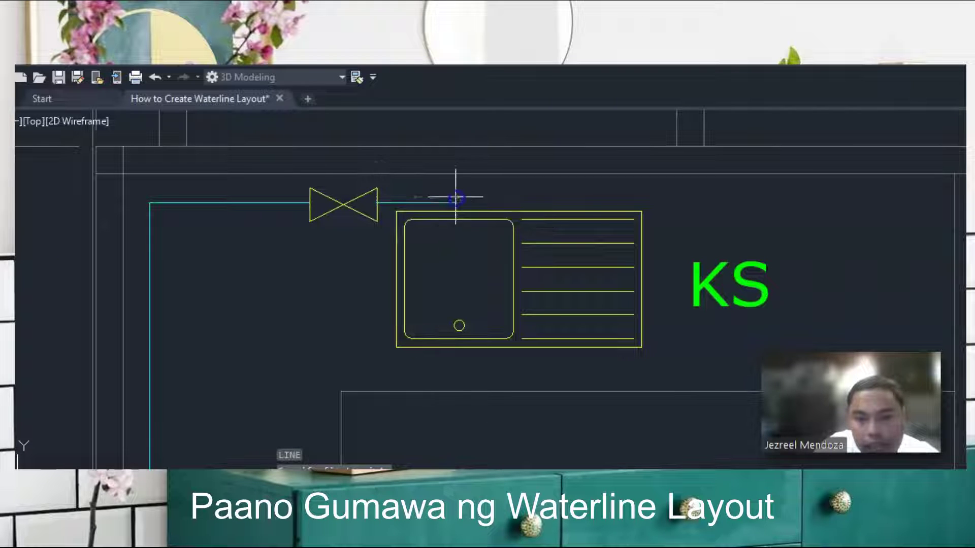
{"action": "left_click", "coordinate": [452, 203]}
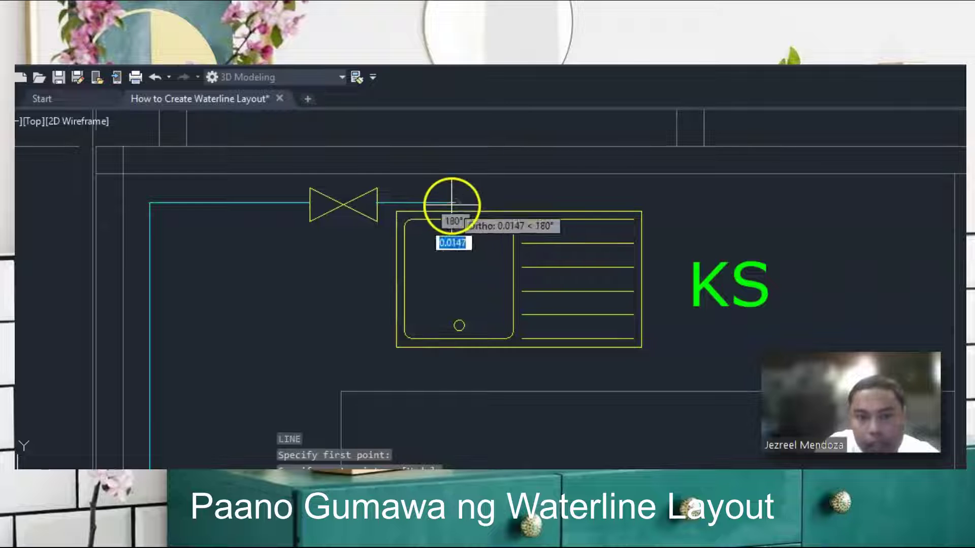
- Mirror the kitchen sink about a horizontal line through its middle, erasing the original, to put the drain on the waterline side
{"action": "type", "text": "MI"}
{"action": "key", "text": "Return"}
{"action": "left_click", "coordinate": [653, 278]}
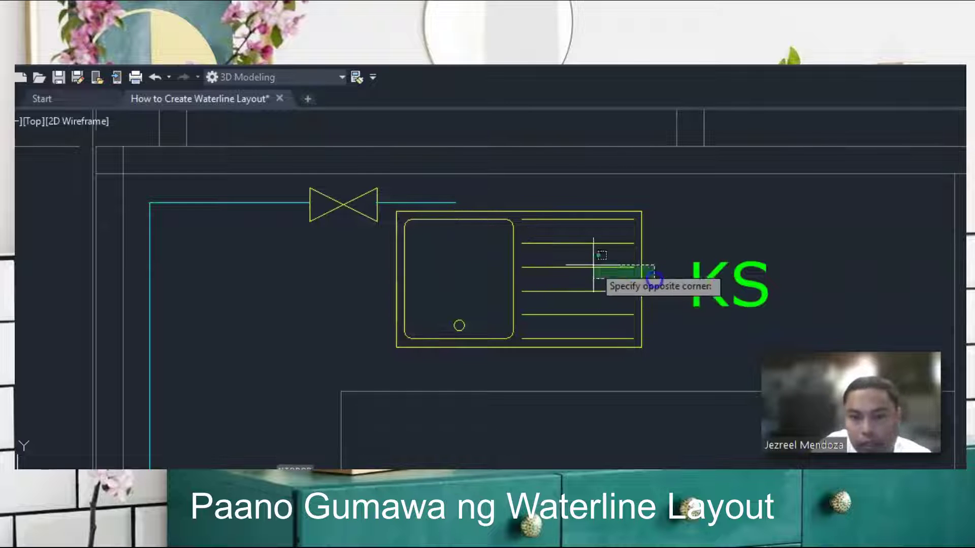
{"action": "left_click", "coordinate": [591, 266]}
{"action": "key", "text": "Return"}
{"action": "left_click", "coordinate": [497, 276]}
{"action": "left_click", "coordinate": [680, 287]}
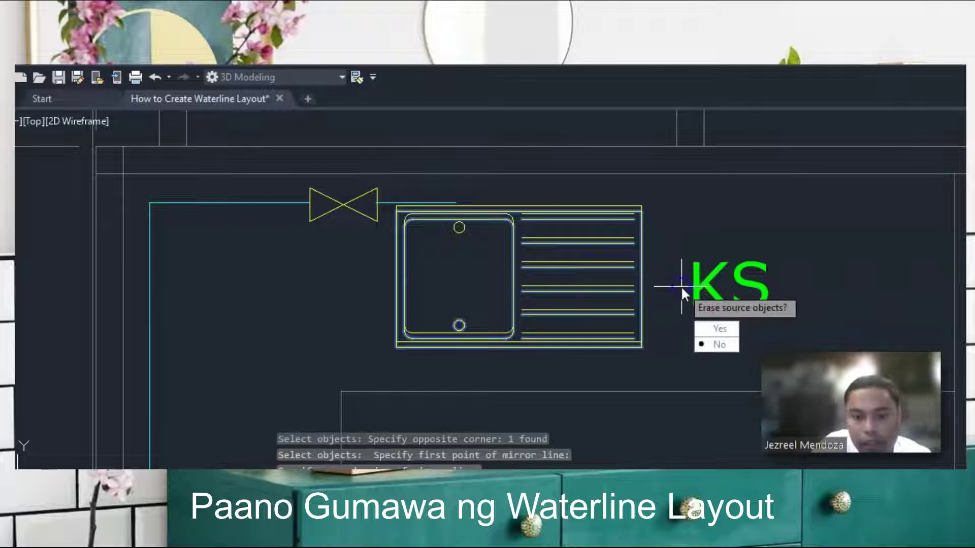
{"action": "type", "text": "Y"}
{"action": "key", "text": "Return"}
{"action": "key", "text": "Return"}
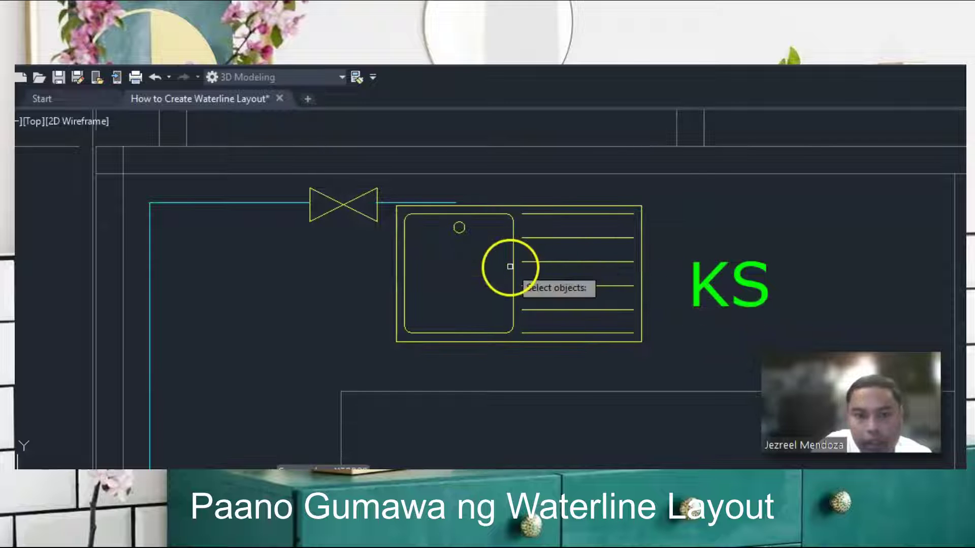
- Draw a vertical waterline from the kitchen sink's drain up to the horizontal waterline and stretch the horizontal line's end to meet it
{"action": "key", "text": "Escape"}
{"action": "type", "text": "l"}
{"action": "key", "text": "Return"}
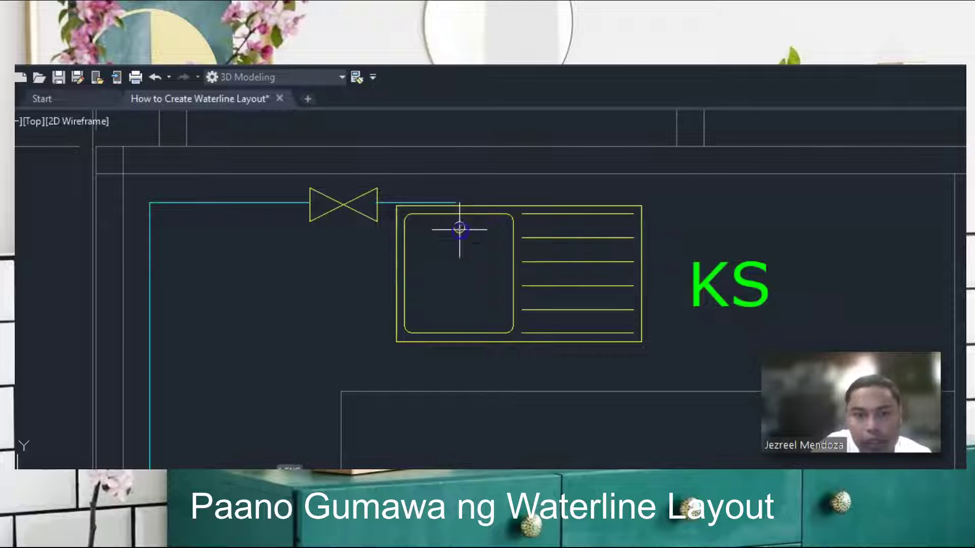
{"action": "left_click", "coordinate": [460, 229]}
{"action": "scroll", "coordinate": [461, 208], "scroll_direction": "up", "scroll_amount": 4}
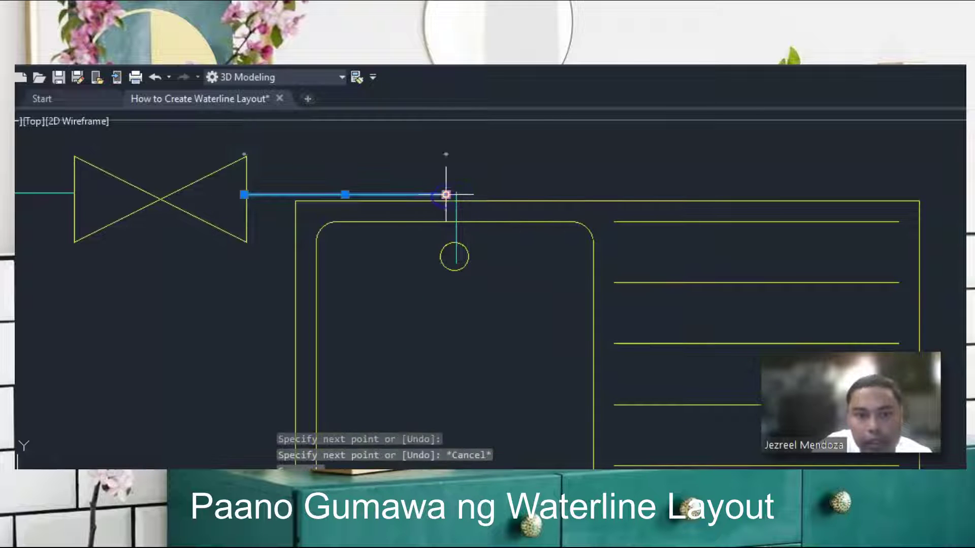
{"action": "left_click", "coordinate": [445, 194]}
{"action": "scroll", "coordinate": [458, 195], "scroll_direction": "down", "scroll_amount": 10}
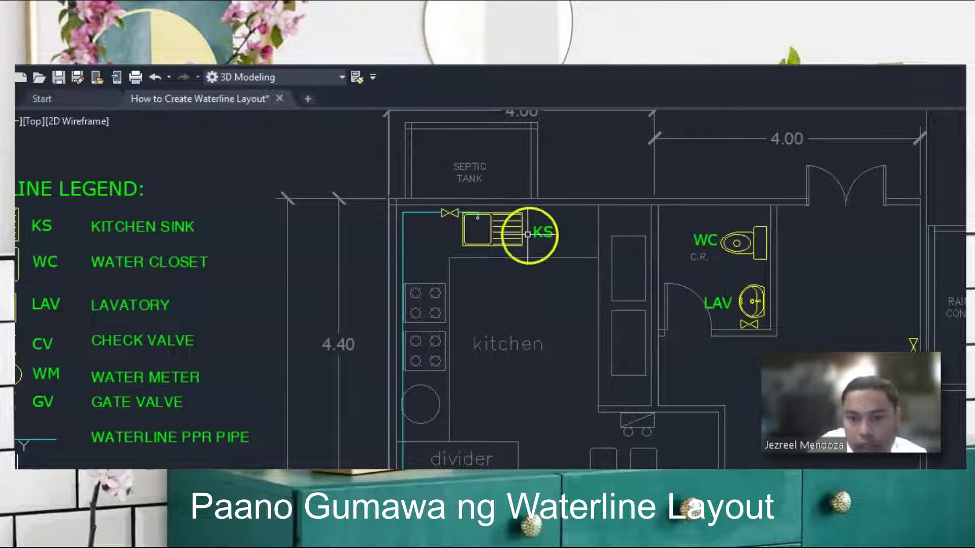
- Branch a waterline from before the kitchen gate valve about 0.15 up into the rear wall and about 3.3 along it to the C.R. partition
{"action": "scroll", "coordinate": [528, 234], "scroll_direction": "down", "scroll_amount": 2}
{"action": "scroll", "coordinate": [660, 216], "scroll_direction": "up", "scroll_amount": 2}
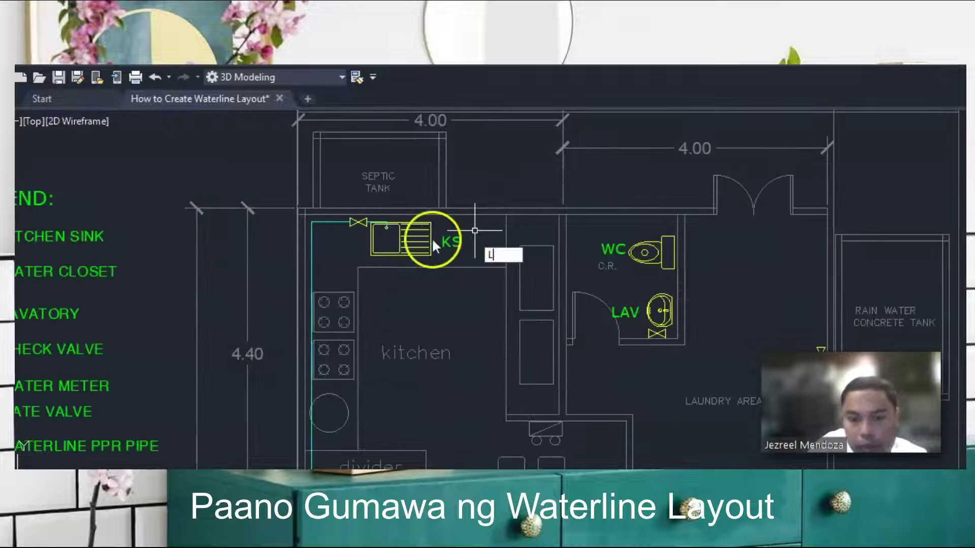
{"action": "key", "text": "Return"}
{"action": "scroll", "coordinate": [337, 224], "scroll_direction": "up", "scroll_amount": 4}
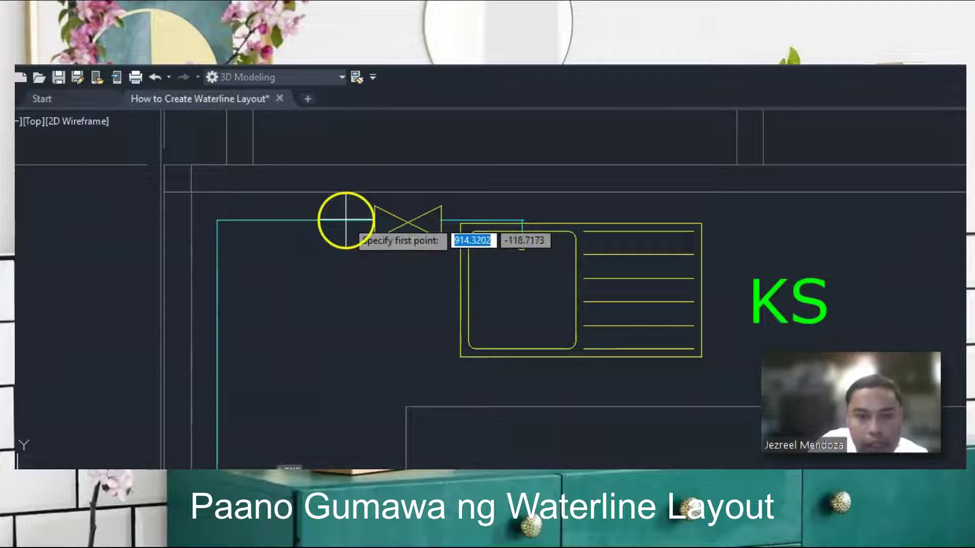
{"action": "left_click", "coordinate": [346, 220]}
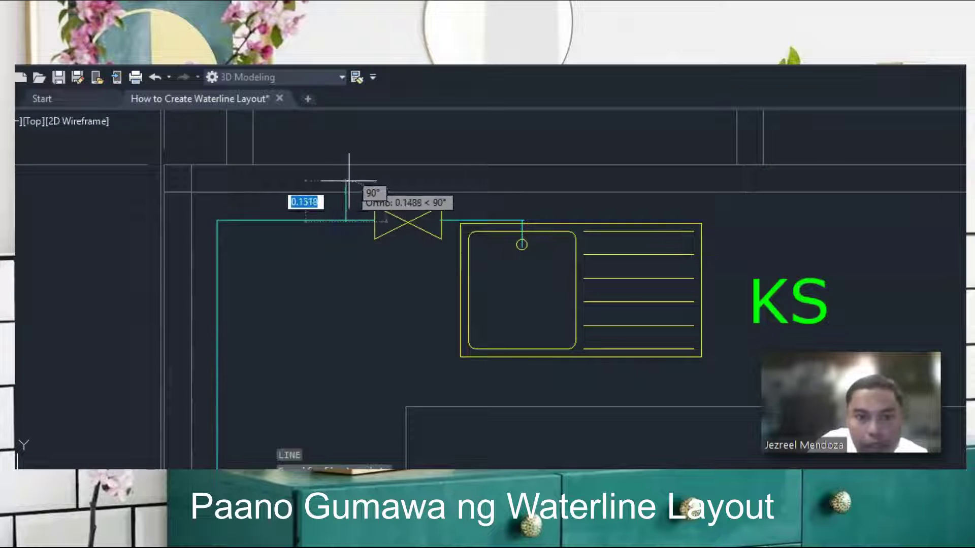
{"action": "left_click", "coordinate": [348, 181]}
{"action": "scroll", "coordinate": [252, 191], "scroll_direction": "down", "scroll_amount": 2}
{"action": "scroll", "coordinate": [558, 215], "scroll_direction": "down", "scroll_amount": 2}
{"action": "scroll", "coordinate": [722, 195], "scroll_direction": "down", "scroll_amount": 2}
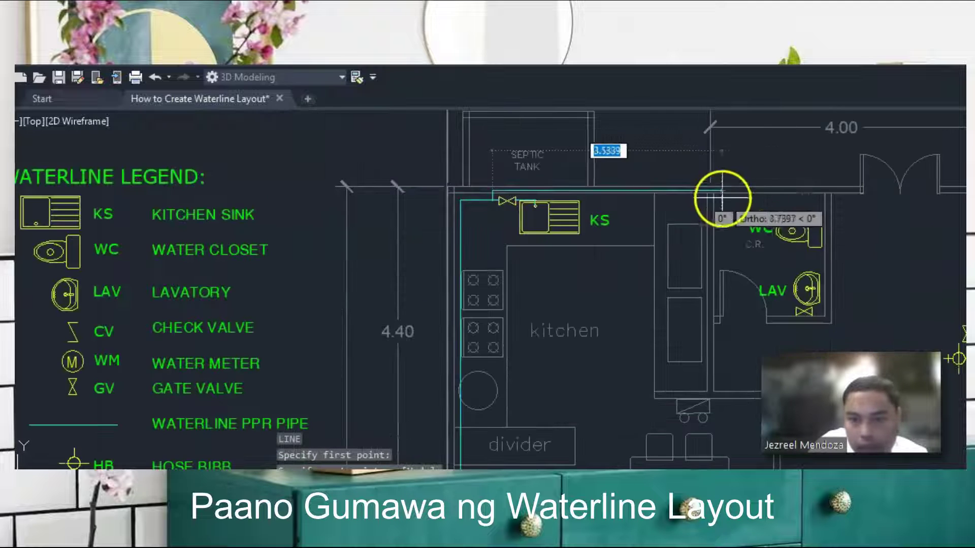
{"action": "scroll", "coordinate": [714, 193], "scroll_direction": "up", "scroll_amount": 3}
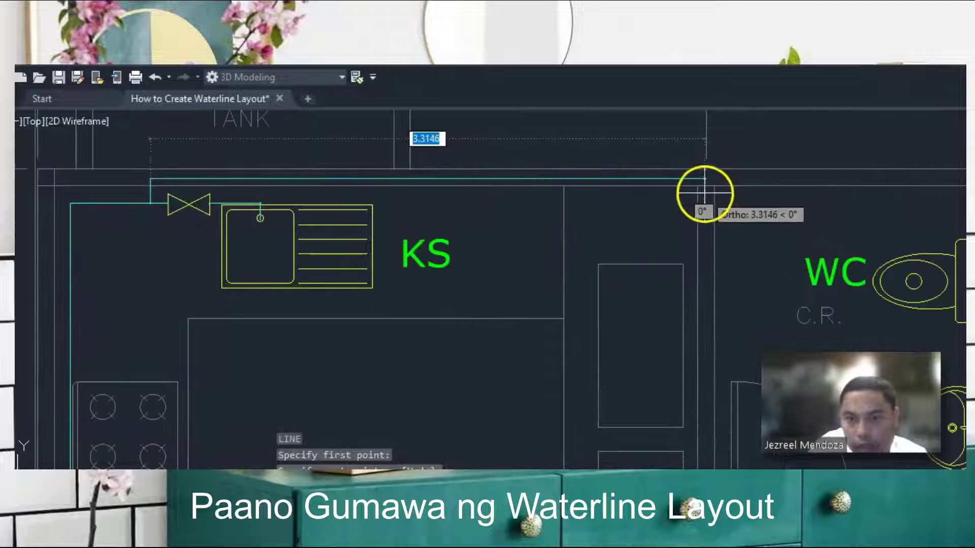
{"action": "scroll", "coordinate": [708, 190], "scroll_direction": "down", "scroll_amount": 3}
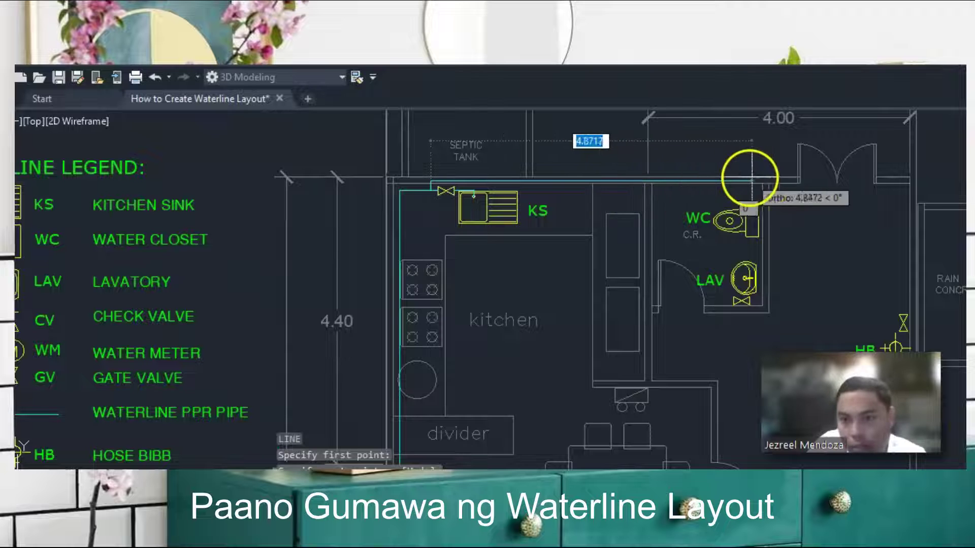
{"action": "scroll", "coordinate": [782, 182], "scroll_direction": "up", "scroll_amount": 2}
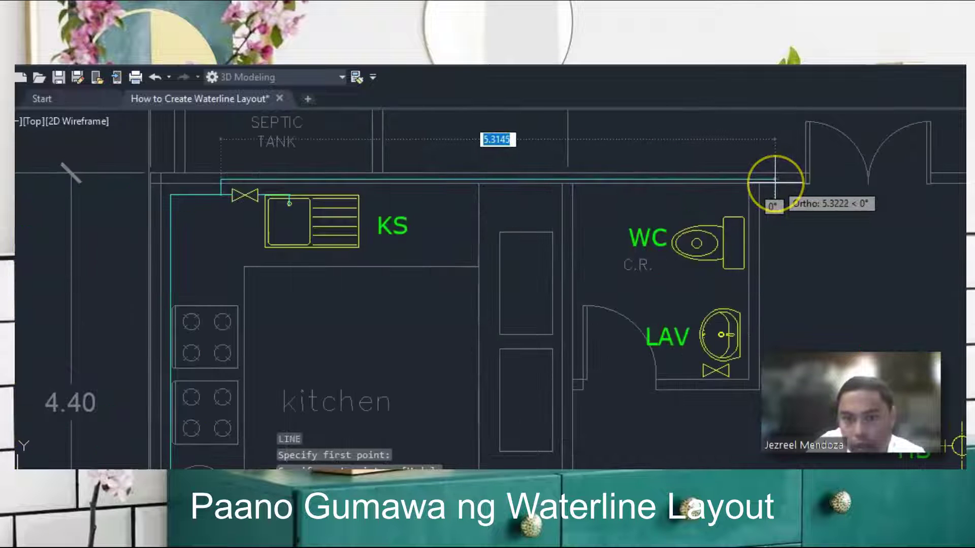
{"action": "scroll", "coordinate": [573, 181], "scroll_direction": "up", "scroll_amount": 2}
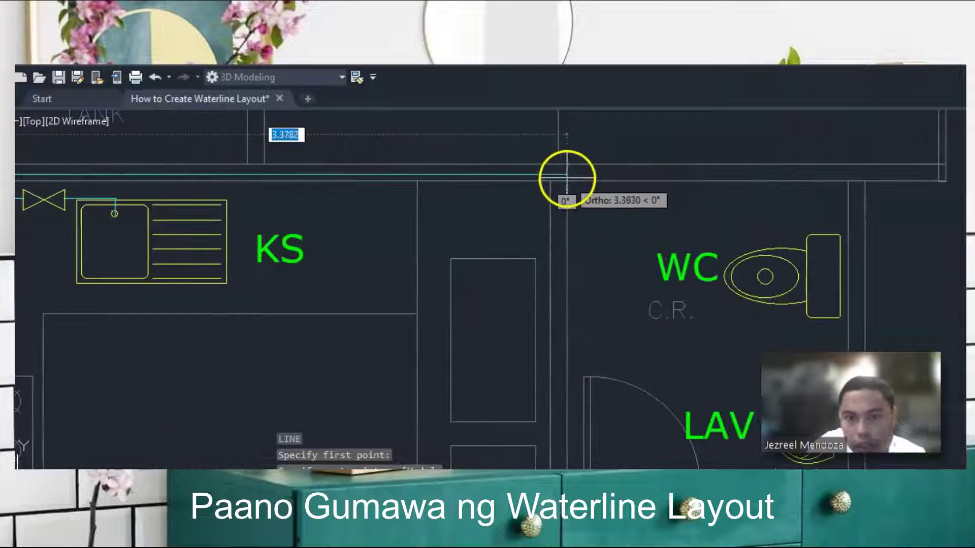
{"action": "left_click", "coordinate": [561, 173]}
- Continue the waterline down inside the C.R. partition and about 1.32 across to the near end of the lavatory's gate valve
{"action": "scroll", "coordinate": [565, 179], "scroll_direction": "down", "scroll_amount": 3}
{"action": "scroll", "coordinate": [553, 293], "scroll_direction": "up", "scroll_amount": 3}
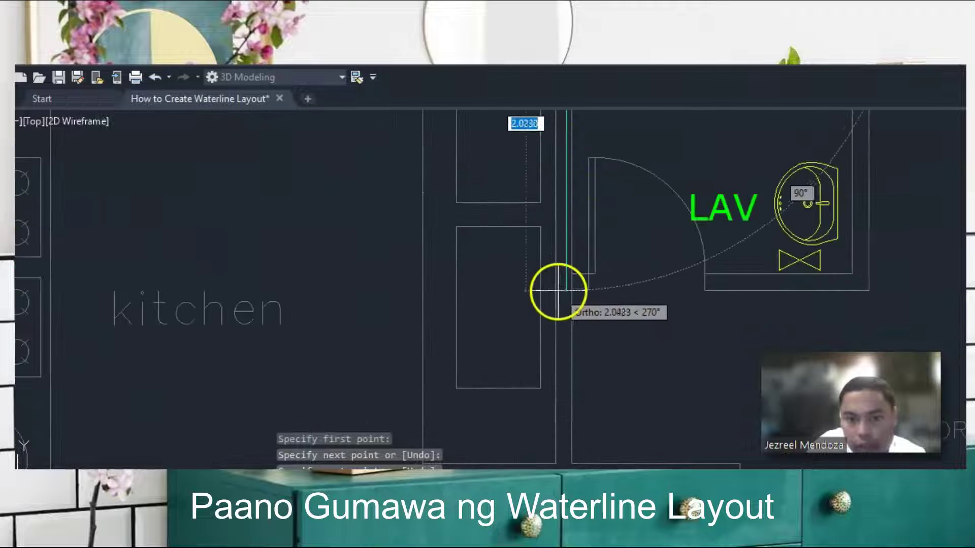
{"action": "left_click", "coordinate": [567, 266]}
{"action": "scroll", "coordinate": [784, 265], "scroll_direction": "up", "scroll_amount": 2}
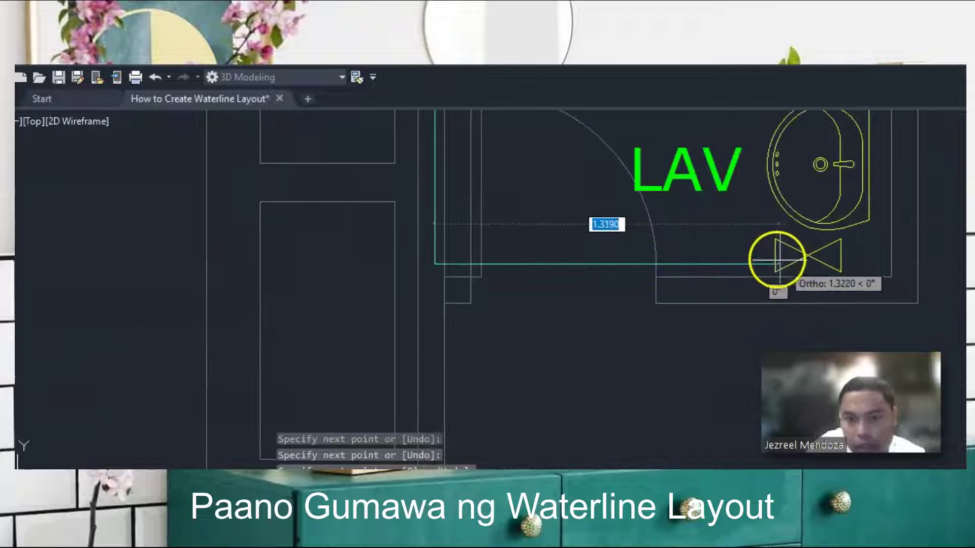
{"action": "left_click", "coordinate": [777, 254]}
{"action": "key", "text": "Escape"}
- Draw a waterline from the lavatory gate valve's far end, stepping into the C.R. wall corner and running up inside the wall to the water closet
{"action": "scroll", "coordinate": [562, 282], "scroll_direction": "down", "scroll_amount": 5}
{"action": "scroll", "coordinate": [528, 320], "scroll_direction": "down", "scroll_amount": 3}
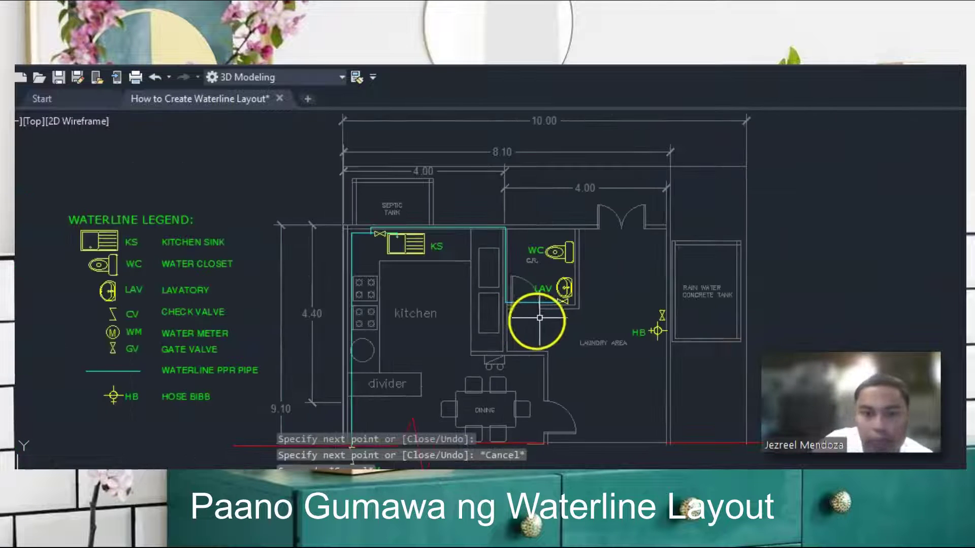
{"action": "scroll", "coordinate": [553, 312], "scroll_direction": "up", "scroll_amount": 3}
{"action": "scroll", "coordinate": [579, 291], "scroll_direction": "up", "scroll_amount": 2}
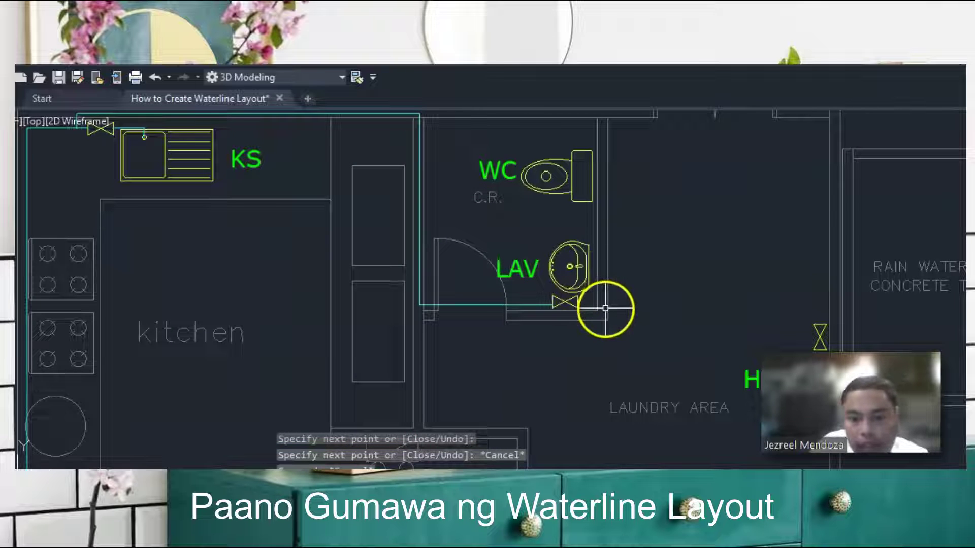
{"action": "type", "text": "l"}
{"action": "key", "text": "Return"}
{"action": "scroll", "coordinate": [578, 302], "scroll_direction": "up", "scroll_amount": 2}
{"action": "left_click", "coordinate": [575, 303]}
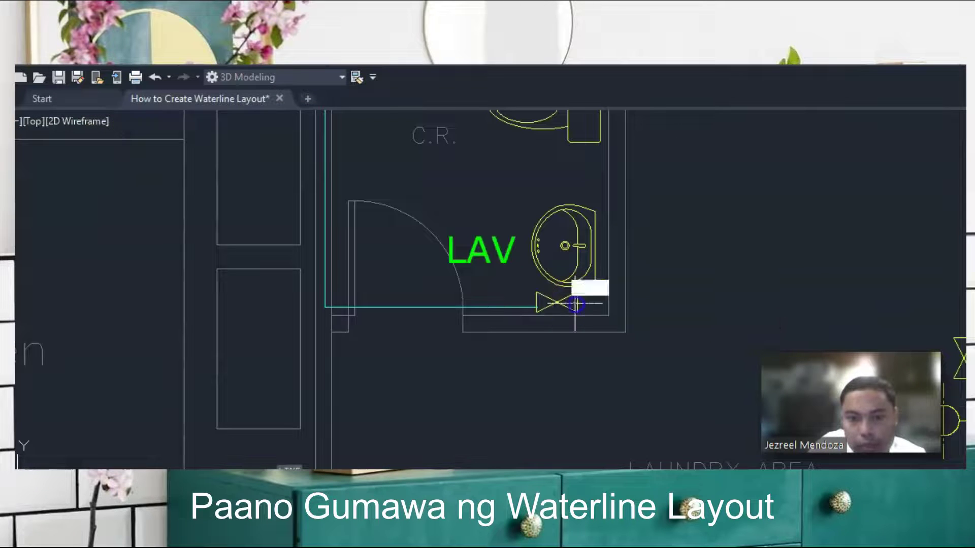
{"action": "scroll", "coordinate": [578, 305], "scroll_direction": "up", "scroll_amount": 3}
{"action": "left_click", "coordinate": [535, 305]}
{"action": "left_click", "coordinate": [587, 307]}
{"action": "left_click", "coordinate": [588, 392]}
{"action": "scroll", "coordinate": [610, 395], "scroll_direction": "down", "scroll_amount": 1}
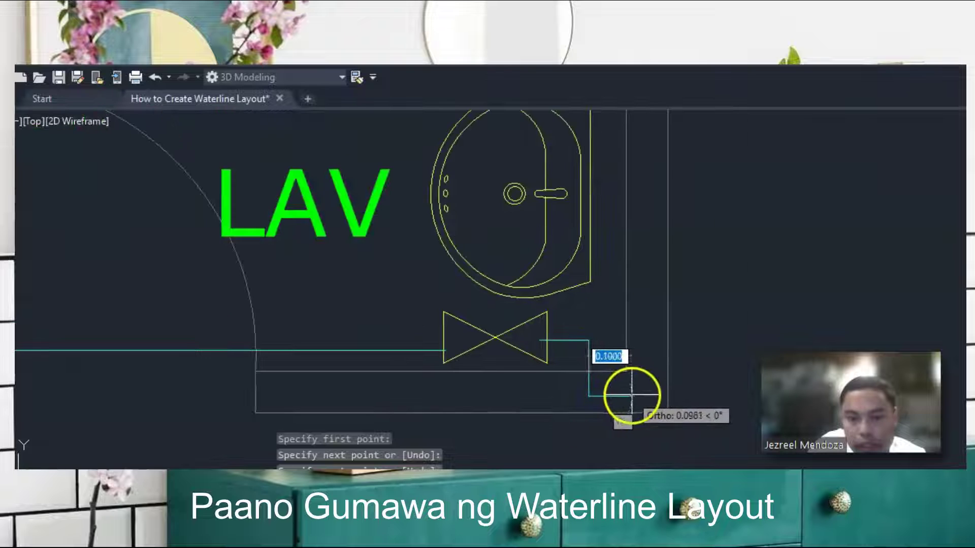
{"action": "left_click", "coordinate": [649, 395]}
{"action": "scroll", "coordinate": [644, 373], "scroll_direction": "down", "scroll_amount": 4}
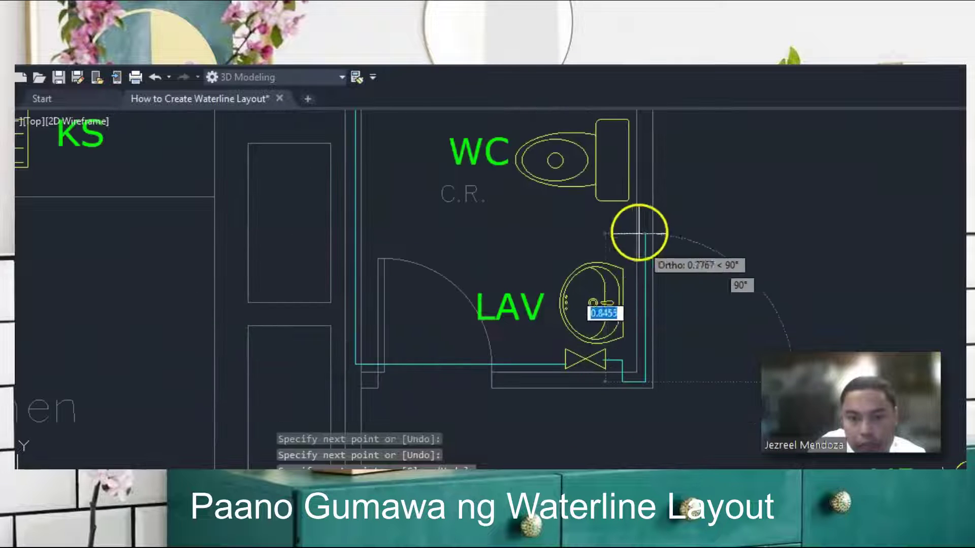
{"action": "left_click", "coordinate": [639, 161]}
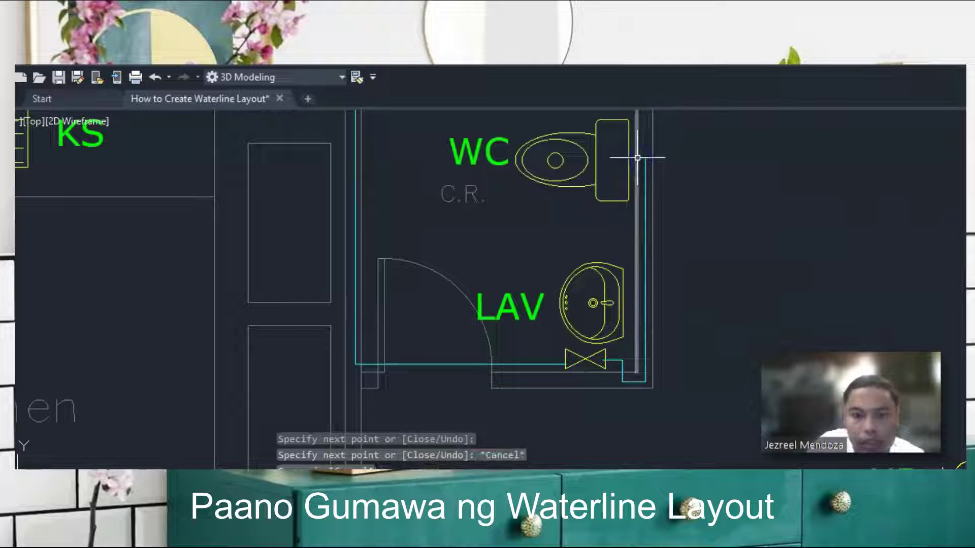
- Draw a horizontal waterline from the lavatory's faucet to the vertical waterline inside the wall
{"action": "type", "text": "l"}
{"action": "key", "text": "Return"}
{"action": "scroll", "coordinate": [618, 304], "scroll_direction": "up", "scroll_amount": 2}
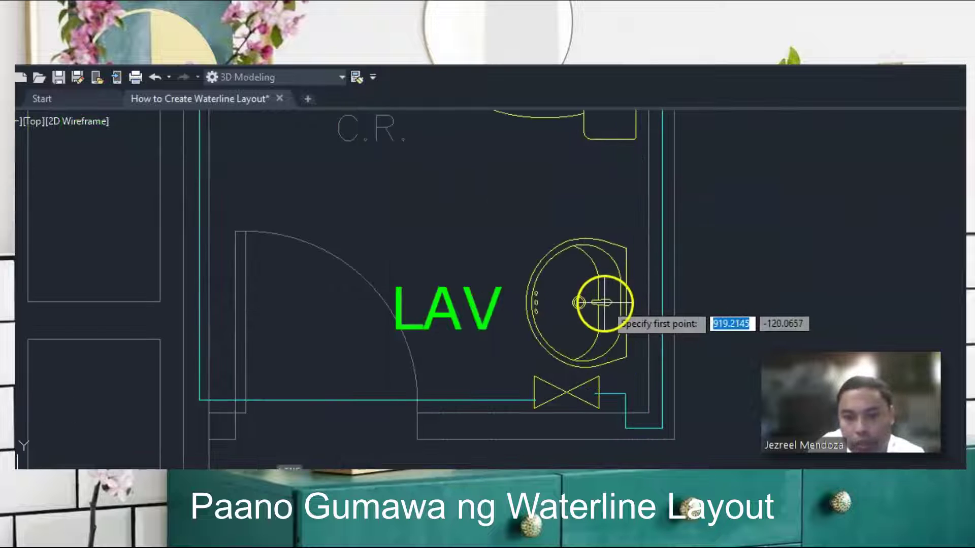
{"action": "left_click", "coordinate": [604, 303]}
{"action": "scroll", "coordinate": [663, 297], "scroll_direction": "up", "scroll_amount": 2}
{"action": "key", "text": "Escape"}
{"action": "scroll", "coordinate": [613, 356], "scroll_direction": "down", "scroll_amount": 8}
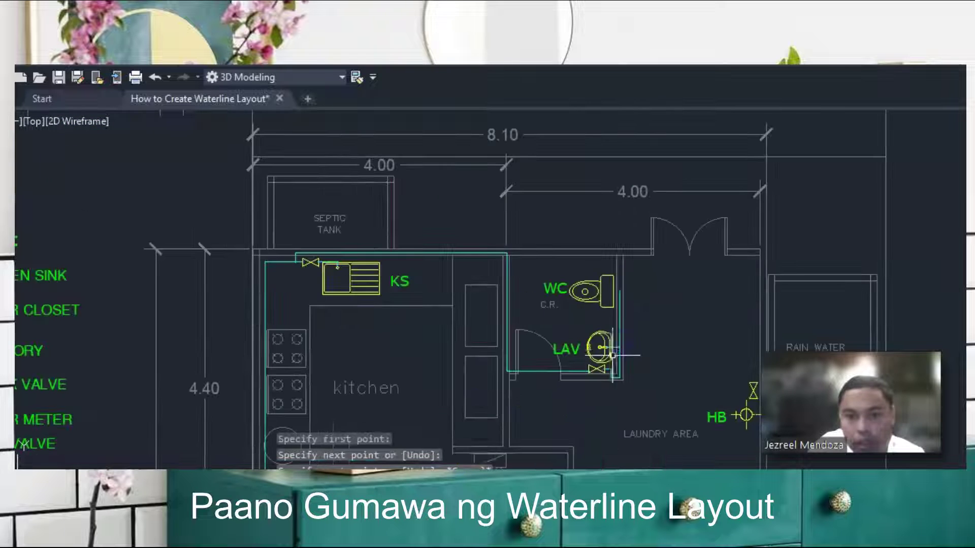
{"action": "key", "text": "Return"}
{"action": "scroll", "coordinate": [609, 284], "scroll_direction": "up", "scroll_amount": 4}
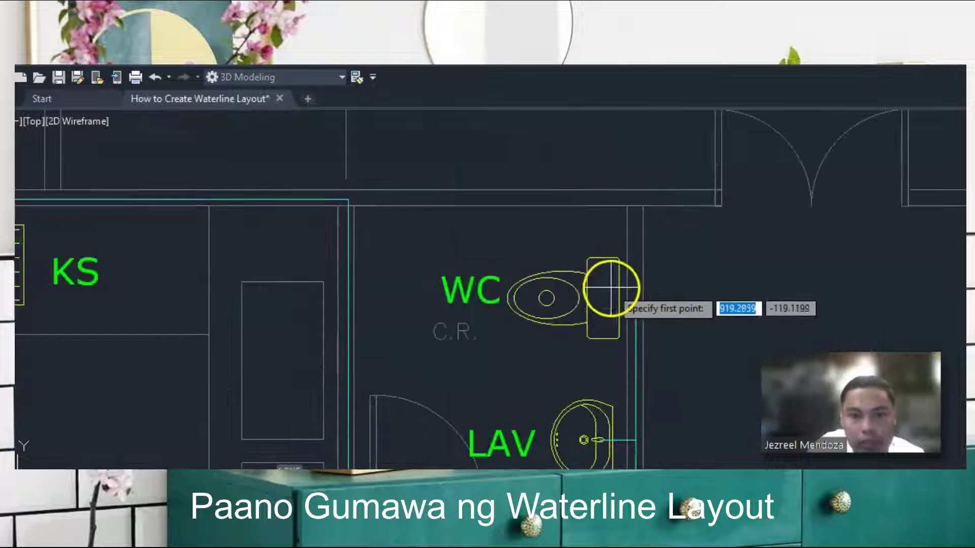
{"action": "key", "text": "Escape"}
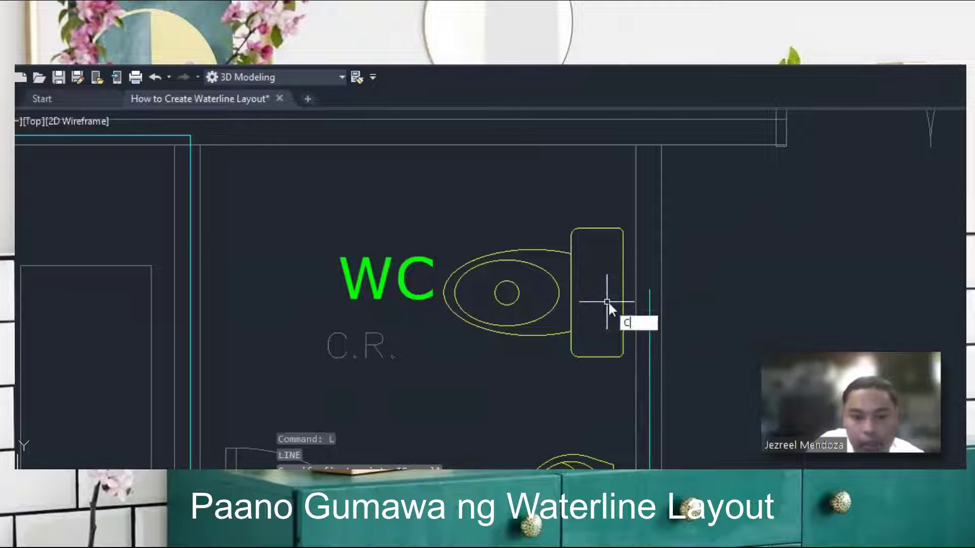
- Draw a small circle on the water closet's tank near its wall side as the water supply point
{"action": "type", "text": "c"}
{"action": "key", "text": "Return"}
{"action": "scroll", "coordinate": [609, 300], "scroll_direction": "up", "scroll_amount": 4}
{"action": "left_click", "coordinate": [568, 291]}
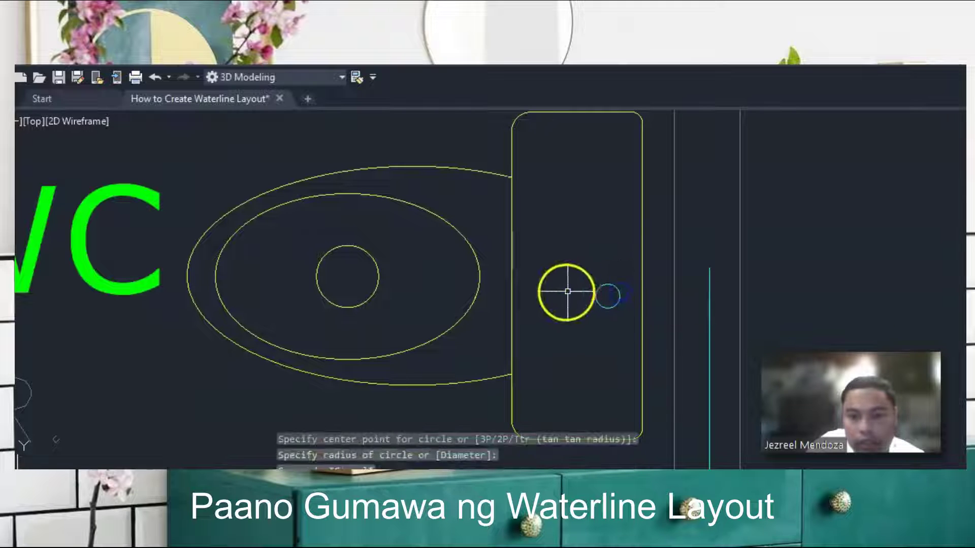
- Connect the water closet's supply circle to the vertical waterline with a horizontal line and shorten the vertical line's upper end to meet it
{"action": "type", "text": "l"}
{"action": "key", "text": "Return"}
{"action": "left_click", "coordinate": [607, 296]}
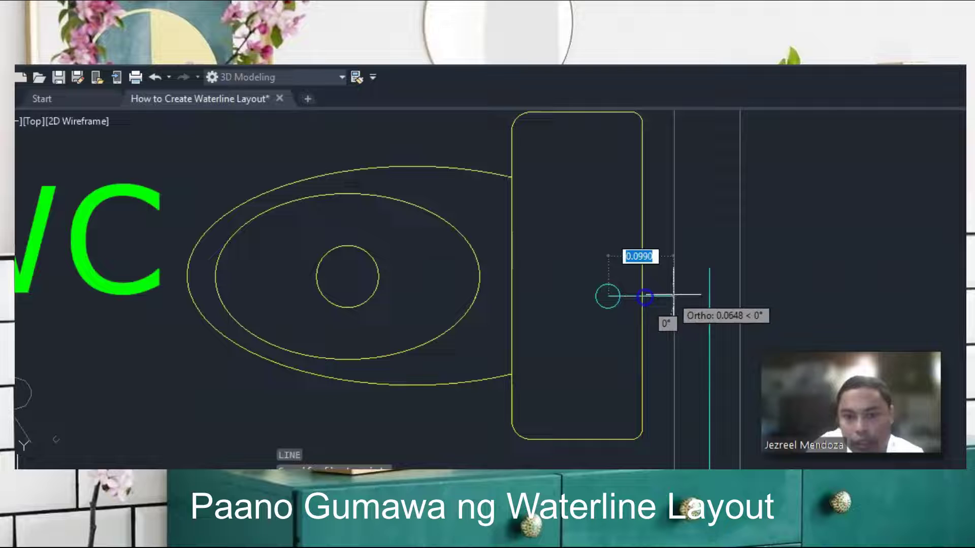
{"action": "left_click", "coordinate": [708, 295]}
{"action": "key", "text": "Escape"}
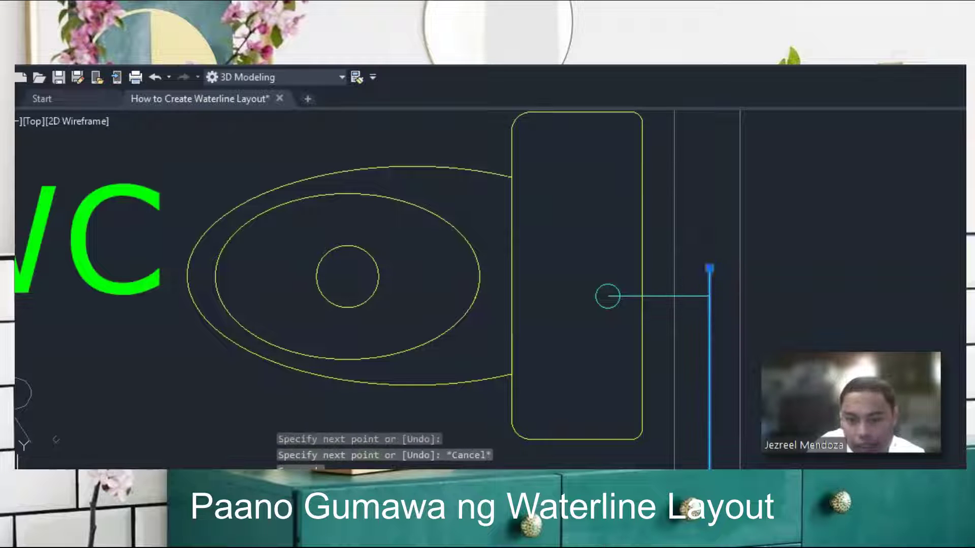
{"action": "left_click", "coordinate": [709, 268]}
{"action": "key", "text": "Escape"}
{"action": "scroll", "coordinate": [649, 291], "scroll_direction": "down", "scroll_amount": 6}
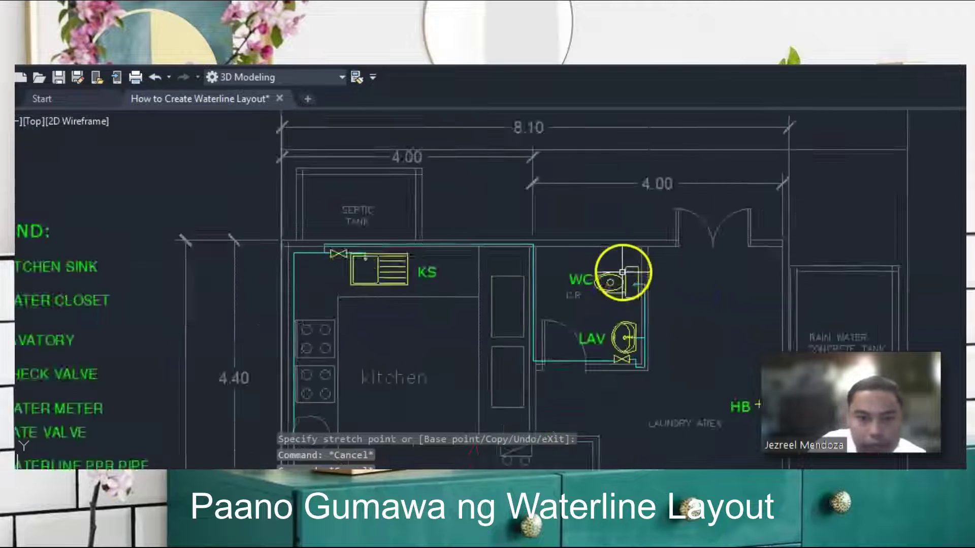
{"action": "scroll", "coordinate": [623, 273], "scroll_direction": "down", "scroll_amount": 3}
{"action": "scroll", "coordinate": [655, 336], "scroll_direction": "up", "scroll_amount": 3}
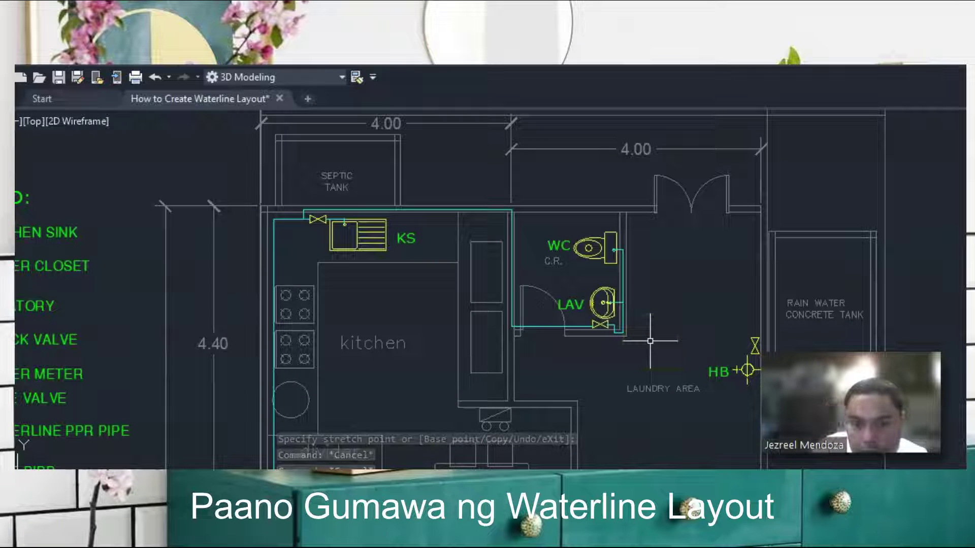
{"action": "type", "text": "l"}
{"action": "key", "text": "Return"}
{"action": "scroll", "coordinate": [628, 352], "scroll_direction": "up", "scroll_amount": 6}
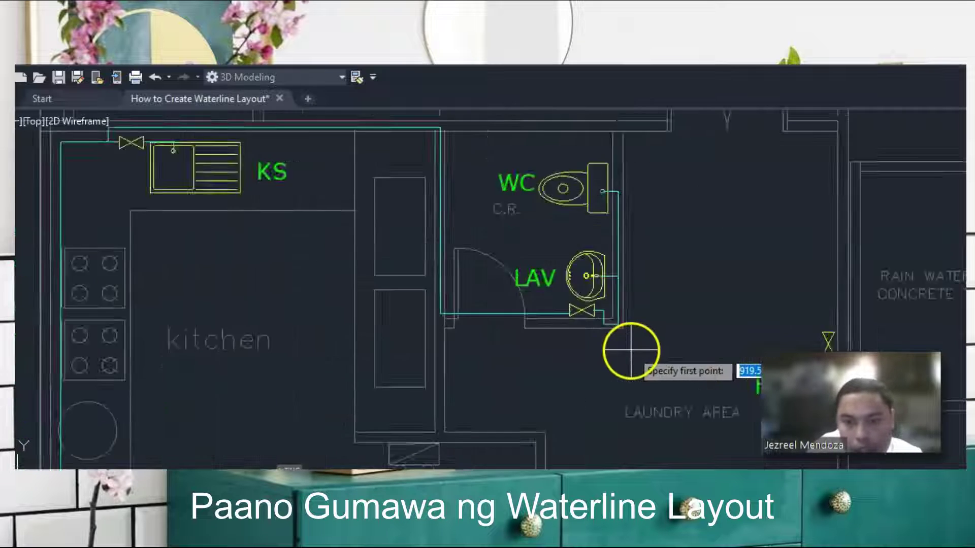
{"action": "scroll", "coordinate": [514, 295], "scroll_direction": "down", "scroll_amount": 6}
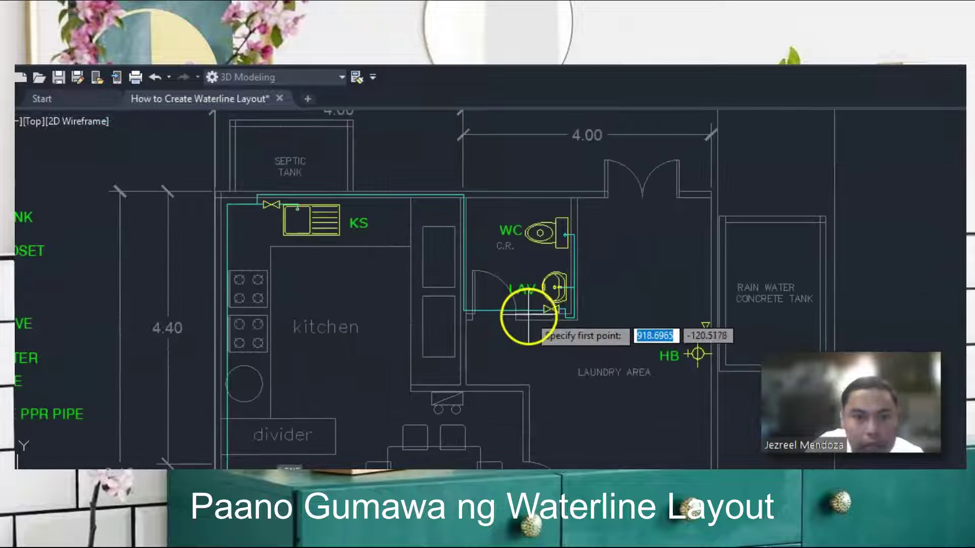
{"action": "scroll", "coordinate": [531, 313], "scroll_direction": "up", "scroll_amount": 5}
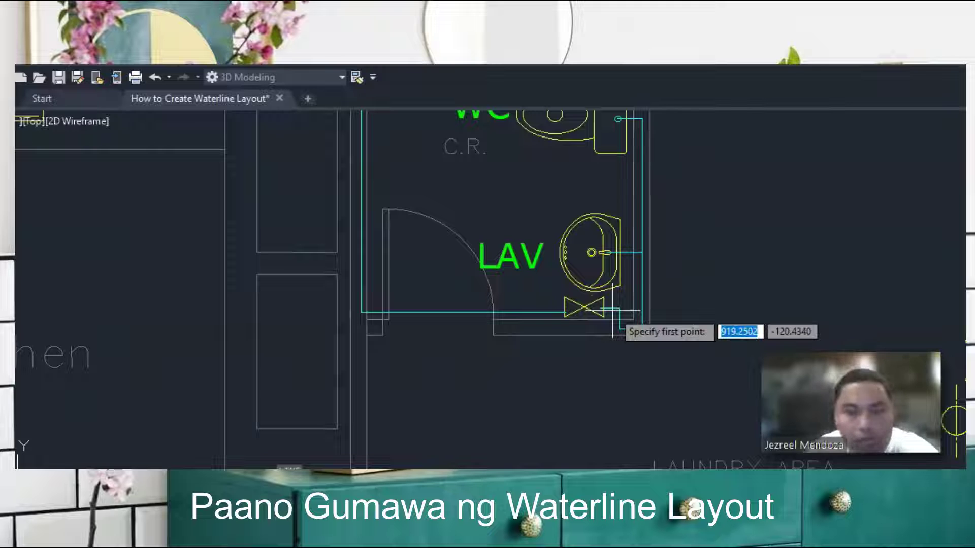
{"action": "scroll", "coordinate": [579, 276], "scroll_direction": "down", "scroll_amount": 2}
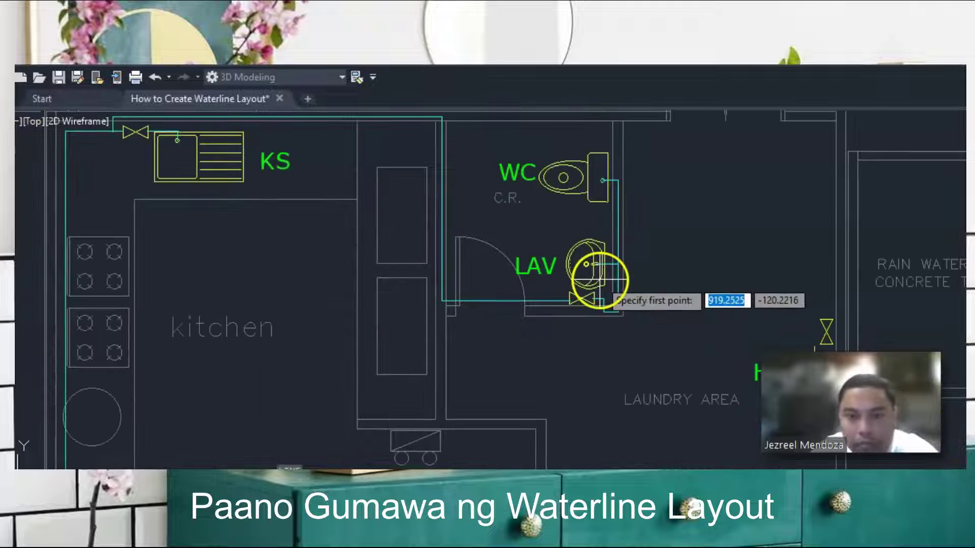
{"action": "key", "text": "Escape"}
{"action": "scroll", "coordinate": [602, 298], "scroll_direction": "up", "scroll_amount": 2}
{"action": "left_click", "coordinate": [611, 285]}
{"action": "left_click", "coordinate": [563, 303]}
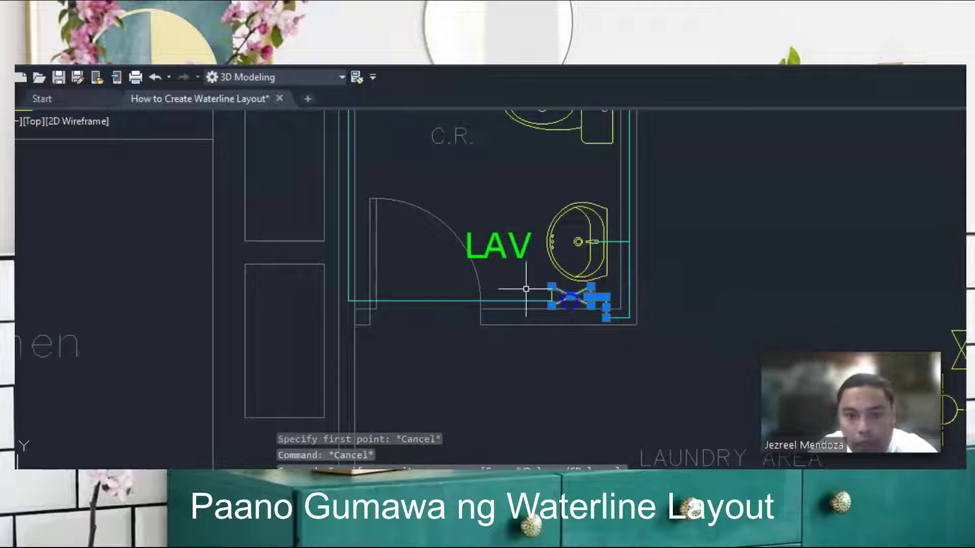
{"action": "scroll", "coordinate": [516, 278], "scroll_direction": "down", "scroll_amount": 4}
{"action": "scroll", "coordinate": [697, 314], "scroll_direction": "up", "scroll_amount": 2}
{"action": "left_click", "coordinate": [675, 351]}
{"action": "left_click", "coordinate": [629, 294]}
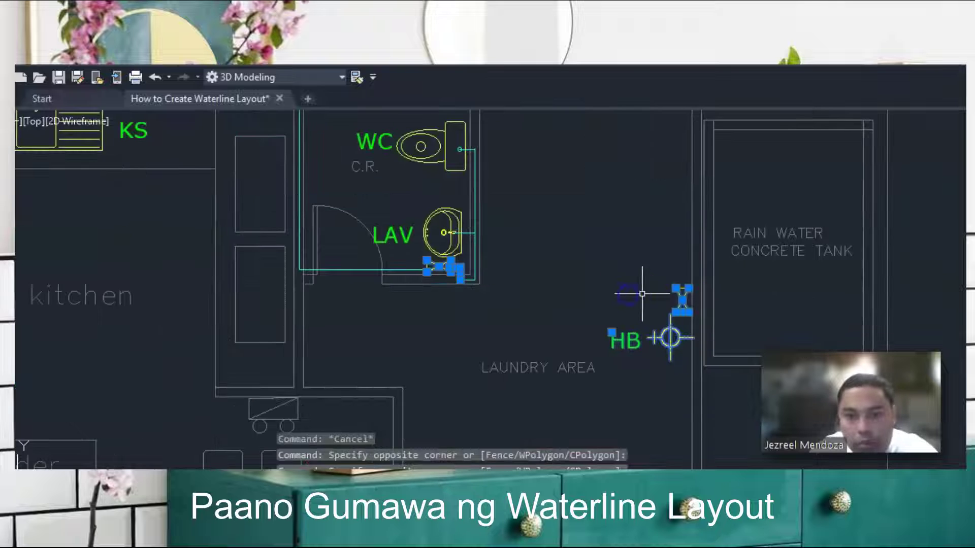
{"action": "key", "text": "Escape"}
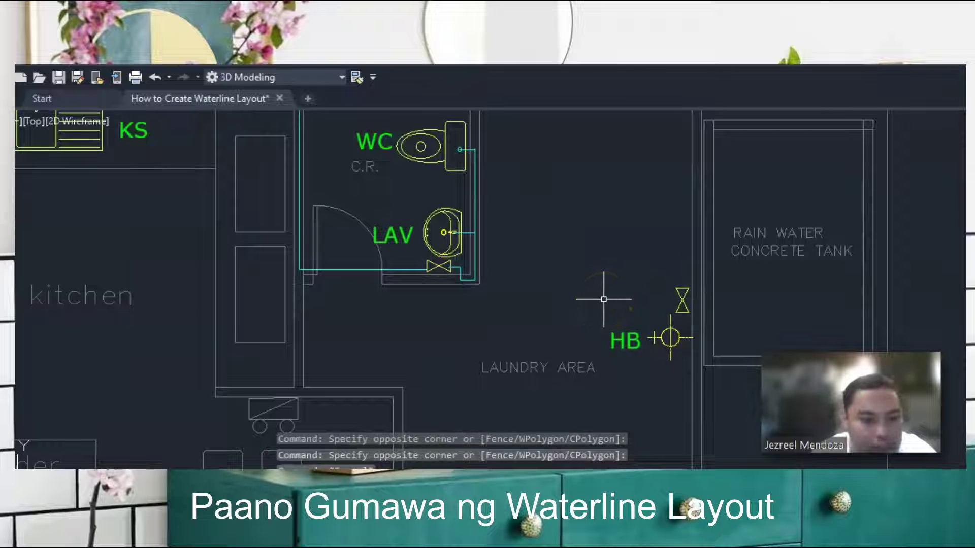
- Draw a waterline from the pipe before the lavatory's gate valve, down through the C.R. wall and about 2.6 across to the hose bibb's gate valve
{"action": "type", "text": "l"}
{"action": "key", "text": "Return"}
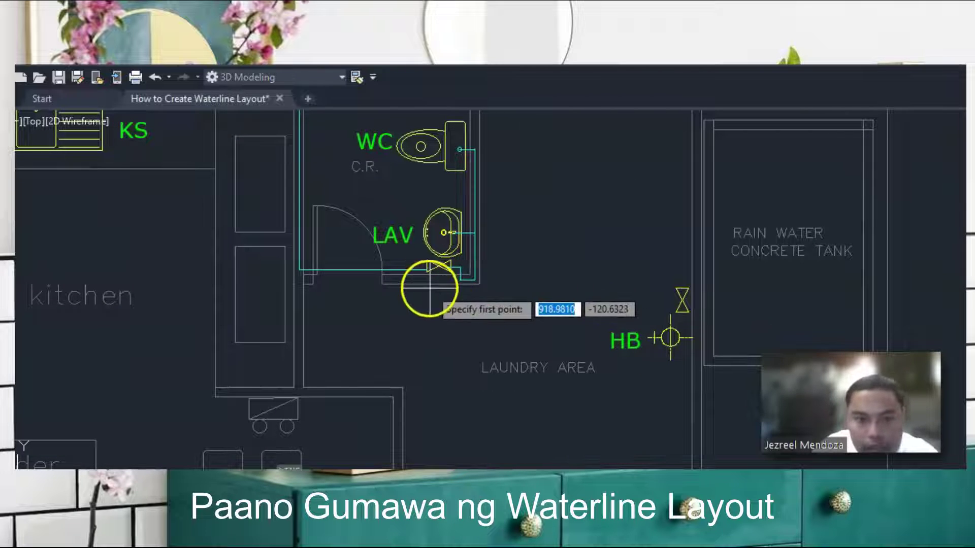
{"action": "scroll", "coordinate": [422, 282], "scroll_direction": "up", "scroll_amount": 2}
{"action": "scroll", "coordinate": [417, 273], "scroll_direction": "up", "scroll_amount": 1}
{"action": "left_click", "coordinate": [418, 261]}
{"action": "scroll", "coordinate": [418, 260], "scroll_direction": "down", "scroll_amount": 4}
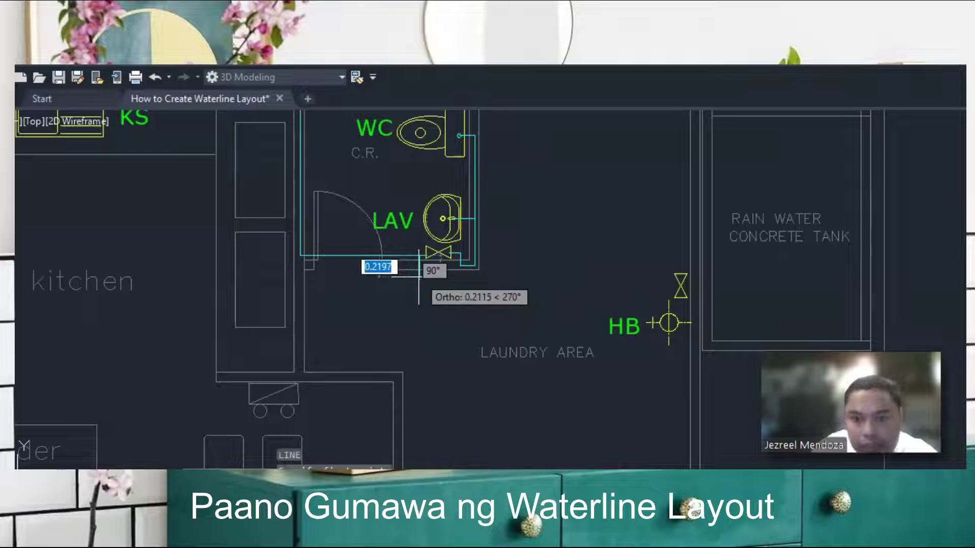
{"action": "scroll", "coordinate": [420, 277], "scroll_direction": "up", "scroll_amount": 2}
{"action": "left_click", "coordinate": [421, 277]}
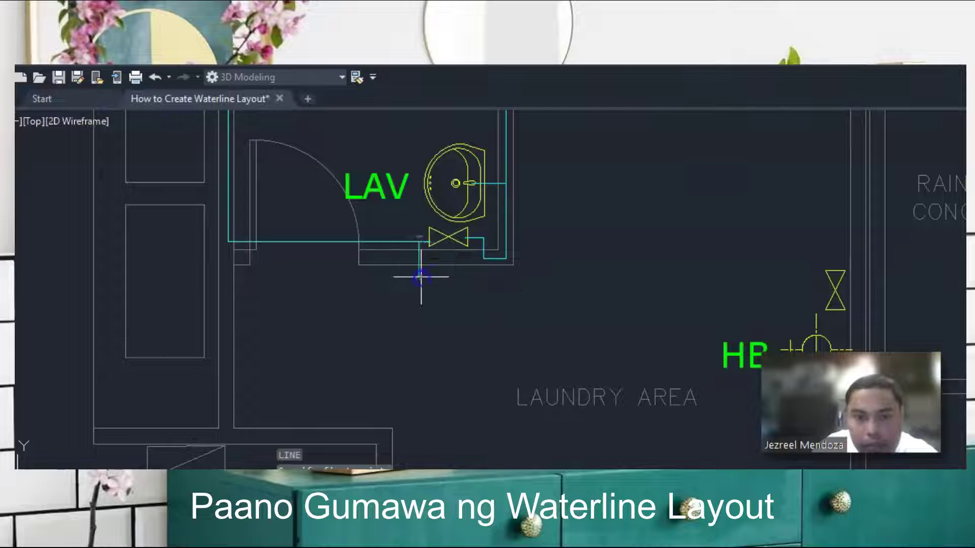
{"action": "scroll", "coordinate": [421, 279], "scroll_direction": "down", "scroll_amount": 2}
{"action": "scroll", "coordinate": [679, 283], "scroll_direction": "up", "scroll_amount": 4}
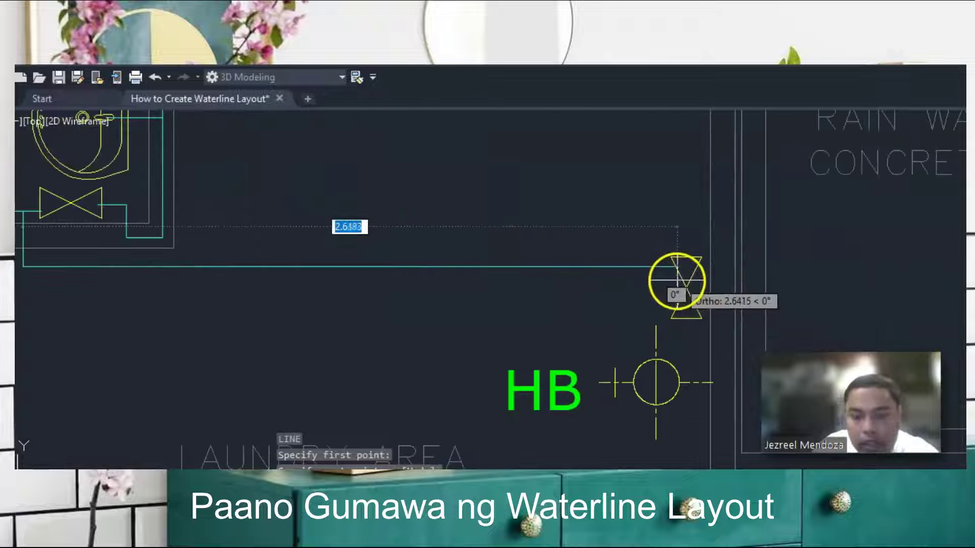
{"action": "left_click", "coordinate": [669, 278]}
{"action": "key", "text": "Escape"}
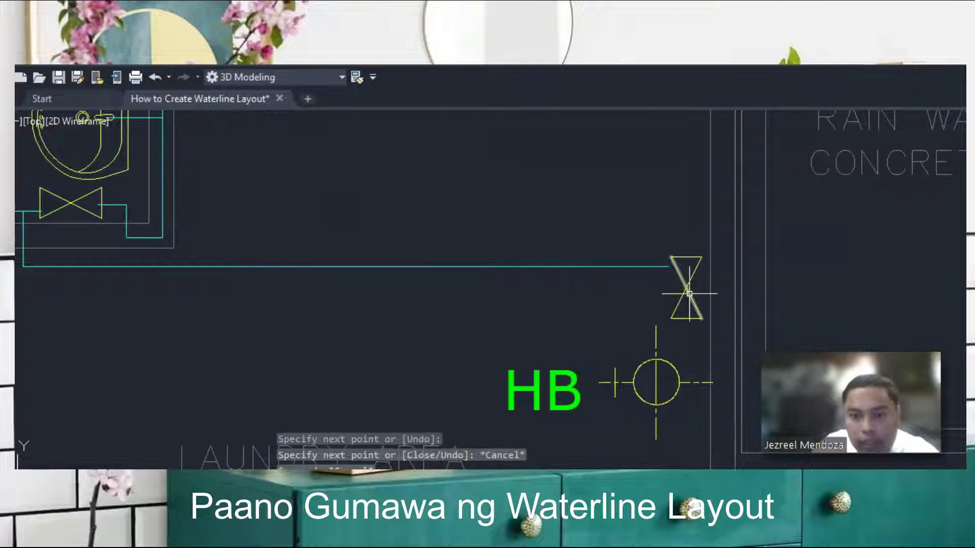
- Move the hose bibb's gate valve slightly straight down so that it sits below the horizontal waterline
{"action": "left_click", "coordinate": [687, 329]}
{"action": "left_click", "coordinate": [685, 276]}
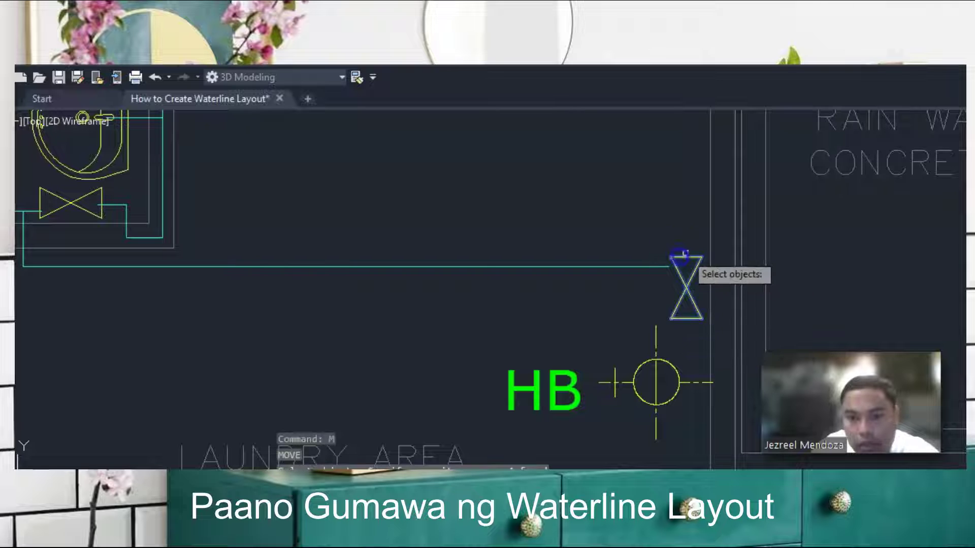
{"action": "key", "text": "Return"}
{"action": "left_click", "coordinate": [692, 229]}
{"action": "left_click", "coordinate": [690, 256]}
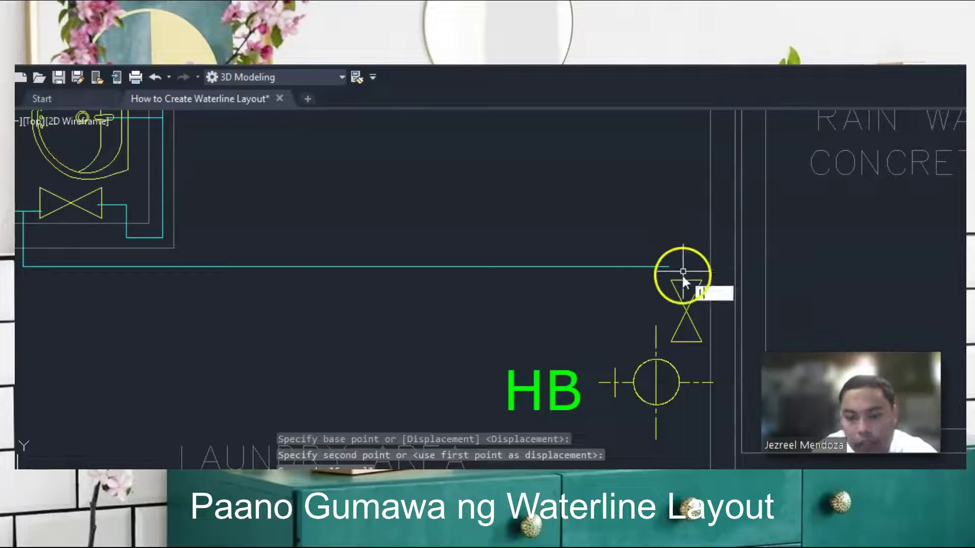
- Draw a short vertical line from the upper end of the hose bibb's gate valve to the level of the horizontal waterline
{"action": "type", "text": "l"}
{"action": "key", "text": "Return"}
{"action": "scroll", "coordinate": [685, 277], "scroll_direction": "up", "scroll_amount": 2}
{"action": "left_click", "coordinate": [690, 280]}
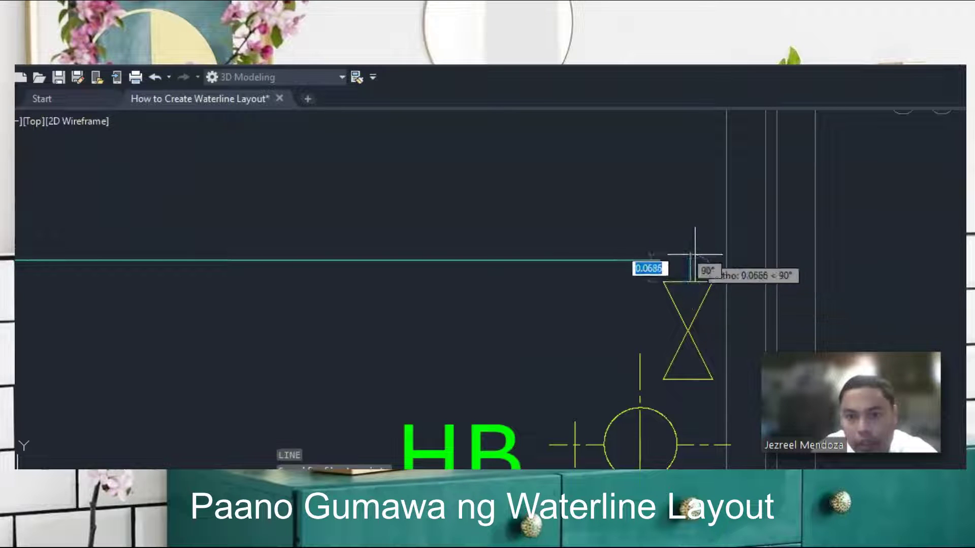
{"action": "left_click", "coordinate": [691, 258]}
{"action": "key", "text": "Escape"}
- Stretch the horizontal waterline's free end to meet the short vertical line above the hose bibb's gate valve
{"action": "left_click", "coordinate": [659, 263]}
{"action": "left_click", "coordinate": [649, 251]}
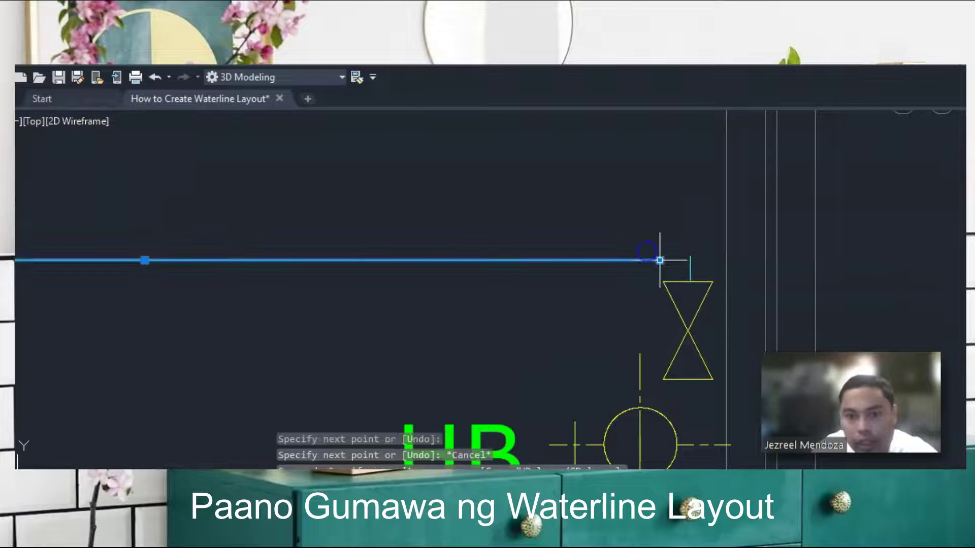
{"action": "left_click", "coordinate": [659, 260]}
{"action": "left_click", "coordinate": [693, 259]}
{"action": "key", "text": "Escape"}
- Draw a vertical waterline about 0.17 long from the lower end of the gate valve down to the hose bibb
{"action": "scroll", "coordinate": [628, 227], "scroll_direction": "down", "scroll_amount": 2}
{"action": "type", "text": "l"}
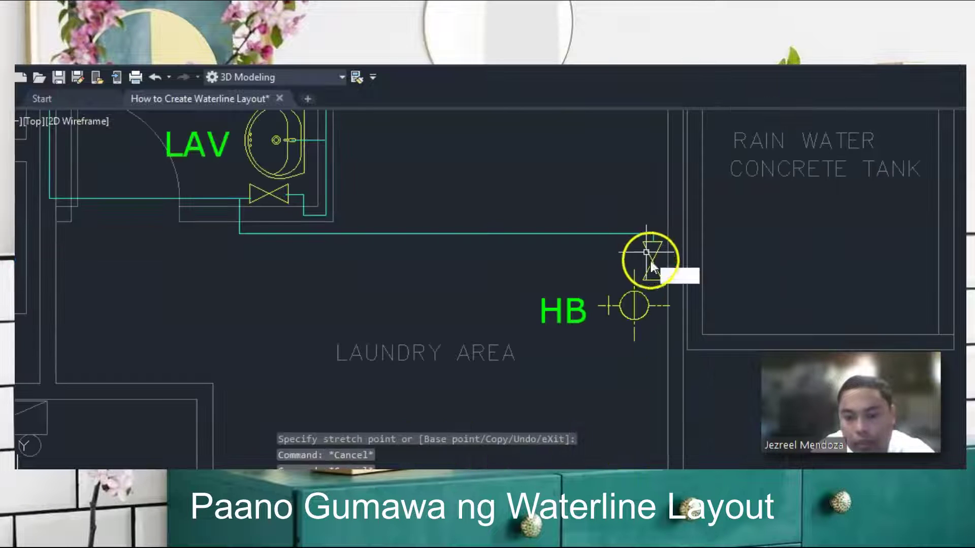
{"action": "key", "text": "Return"}
{"action": "scroll", "coordinate": [654, 280], "scroll_direction": "up", "scroll_amount": 1}
{"action": "left_click", "coordinate": [655, 280]}
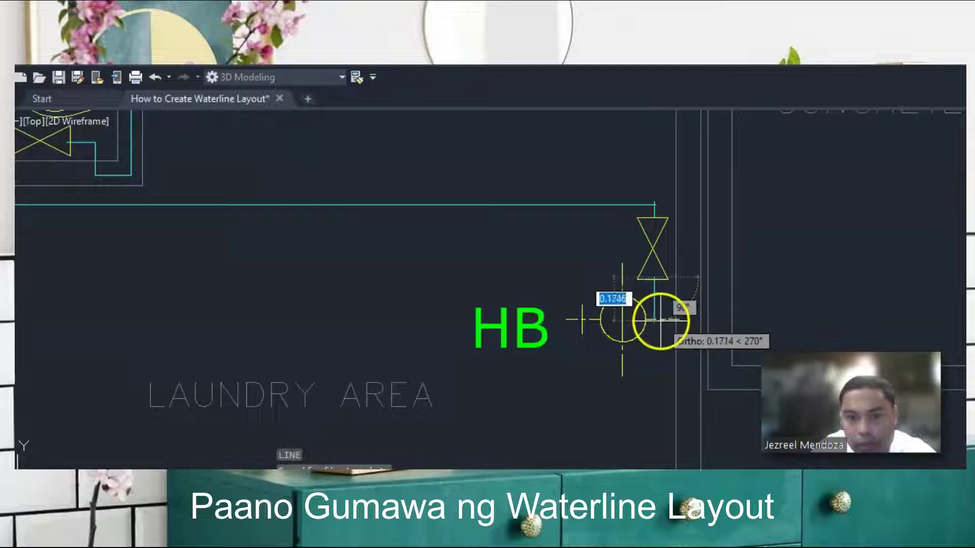
{"action": "left_click", "coordinate": [663, 320]}
{"action": "key", "text": "Escape"}
{"action": "scroll", "coordinate": [675, 288], "scroll_direction": "down", "scroll_amount": 3}
{"action": "scroll", "coordinate": [676, 288], "scroll_direction": "down", "scroll_amount": 4}
{"action": "scroll", "coordinate": [735, 333], "scroll_direction": "up", "scroll_amount": 2}
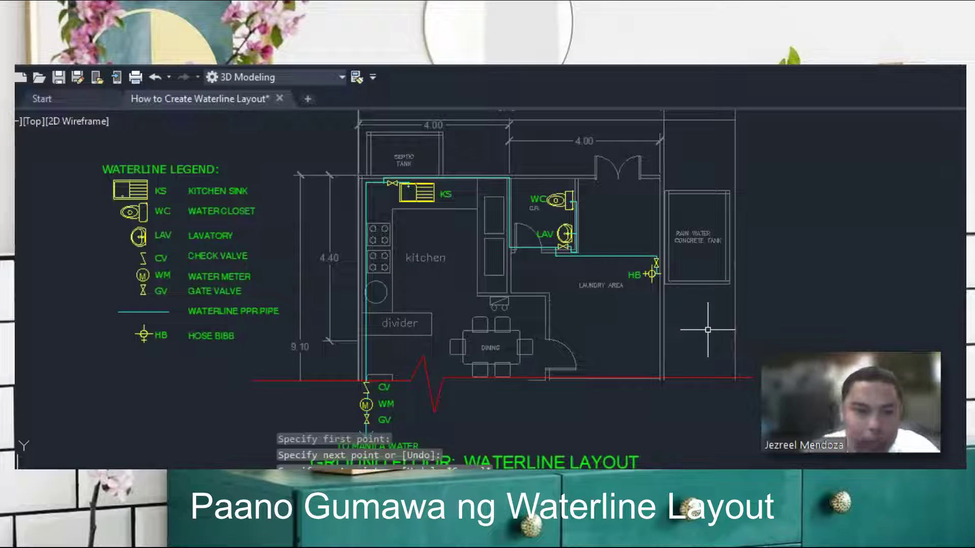
{"action": "scroll", "coordinate": [459, 354], "scroll_direction": "down", "scroll_amount": 3}
{"action": "scroll", "coordinate": [466, 357], "scroll_direction": "up", "scroll_amount": 3}
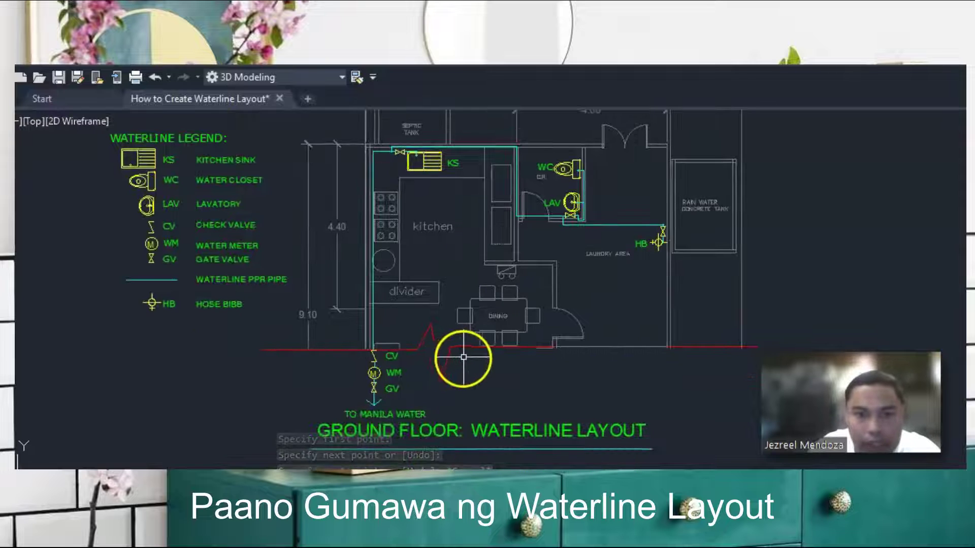
{"action": "key", "text": "Escape"}
{"action": "key", "text": "Escape"}
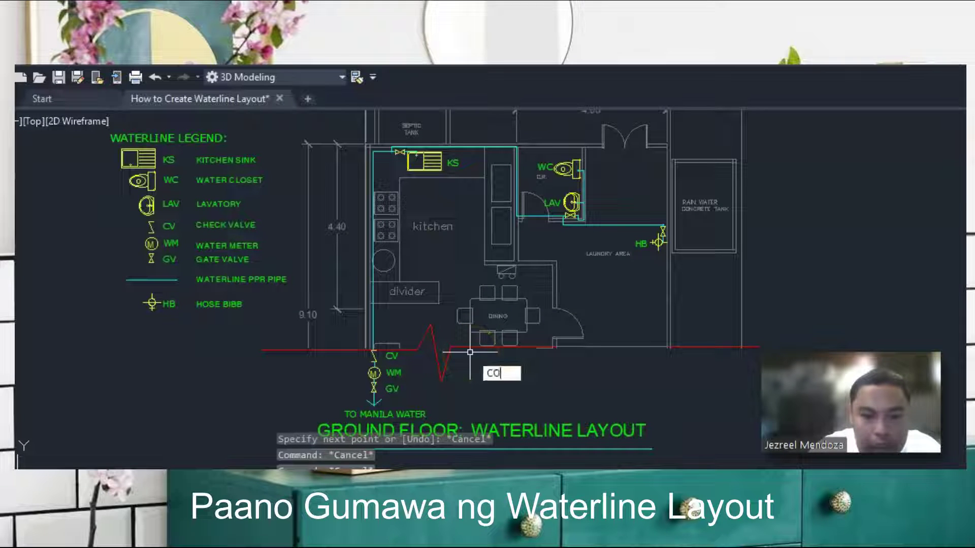
- Copy the GV label from the legend to just below the kitchen sink's gate valve
{"action": "type", "text": "CO"}
{"action": "key", "text": "Return"}
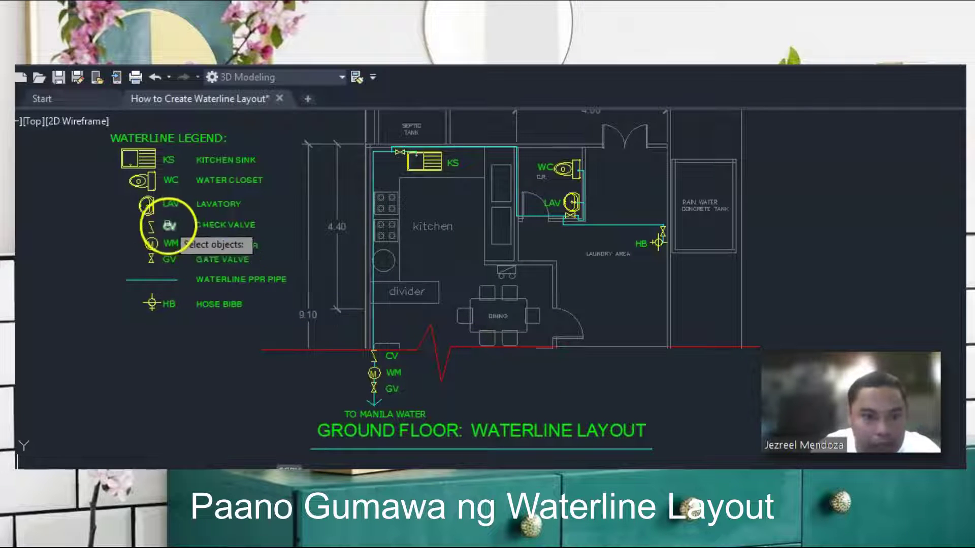
{"action": "left_click", "coordinate": [171, 260]}
{"action": "key", "text": "Return"}
{"action": "left_click", "coordinate": [174, 266]}
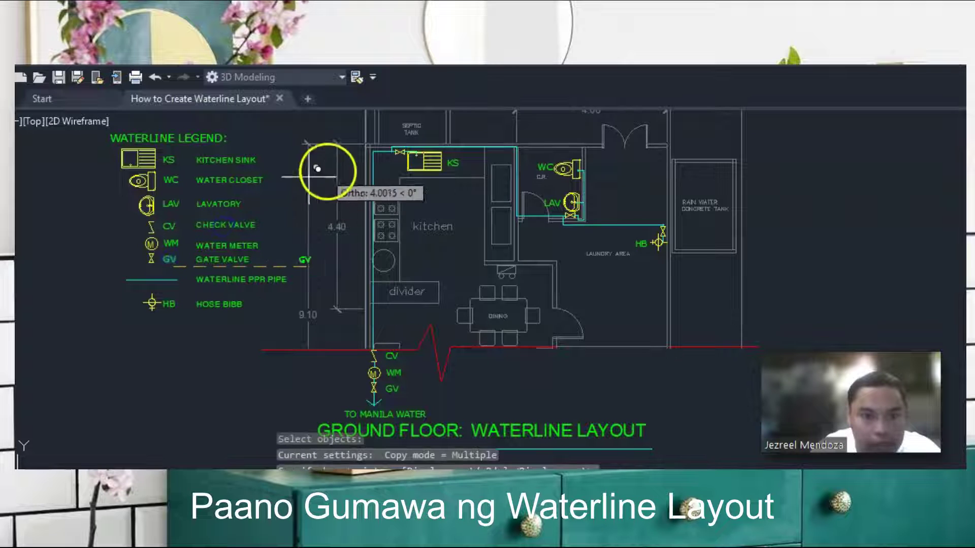
{"action": "scroll", "coordinate": [434, 109], "scroll_direction": "up", "scroll_amount": 4}
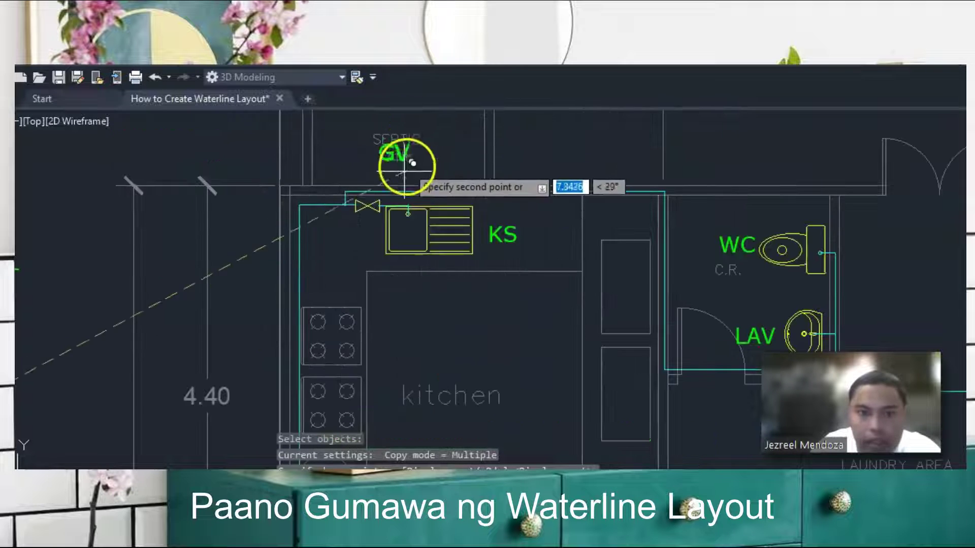
{"action": "scroll", "coordinate": [315, 200], "scroll_direction": "down", "scroll_amount": 5}
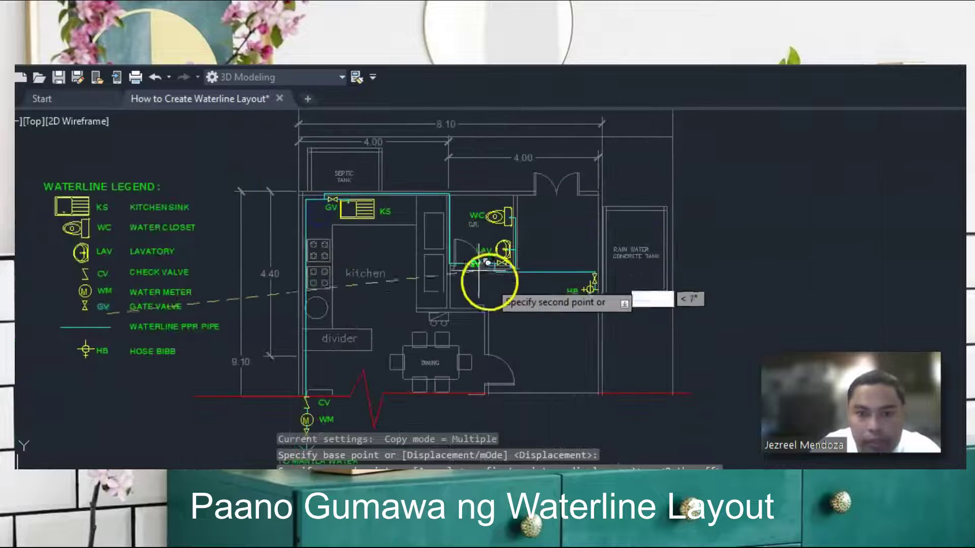
- Place further copies of the GV label beside the lavatory's gate valve and the hose bibb's gate valve
{"action": "scroll", "coordinate": [488, 284], "scroll_direction": "up", "scroll_amount": 5}
{"action": "scroll", "coordinate": [528, 245], "scroll_direction": "up", "scroll_amount": 4}
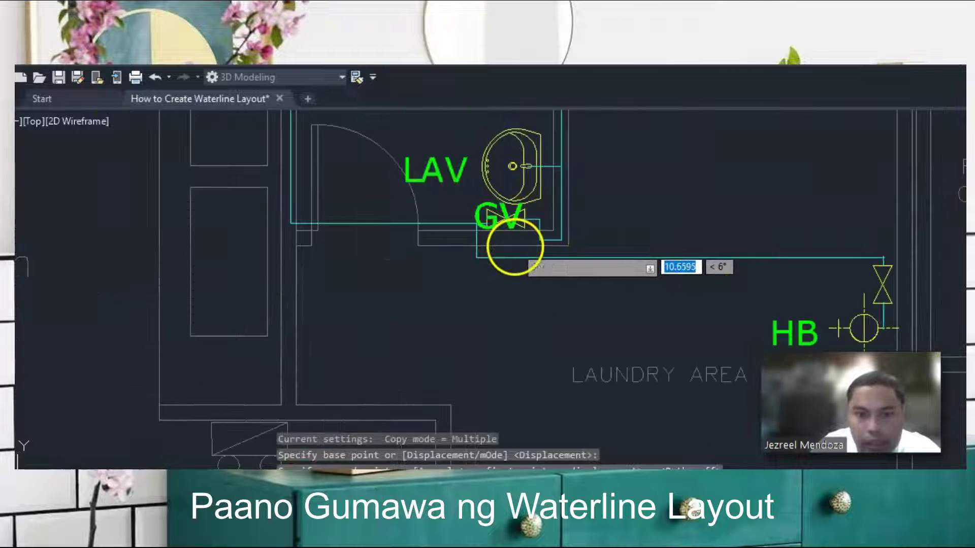
{"action": "left_click", "coordinate": [418, 295]}
{"action": "scroll", "coordinate": [407, 187], "scroll_direction": "down", "scroll_amount": 7}
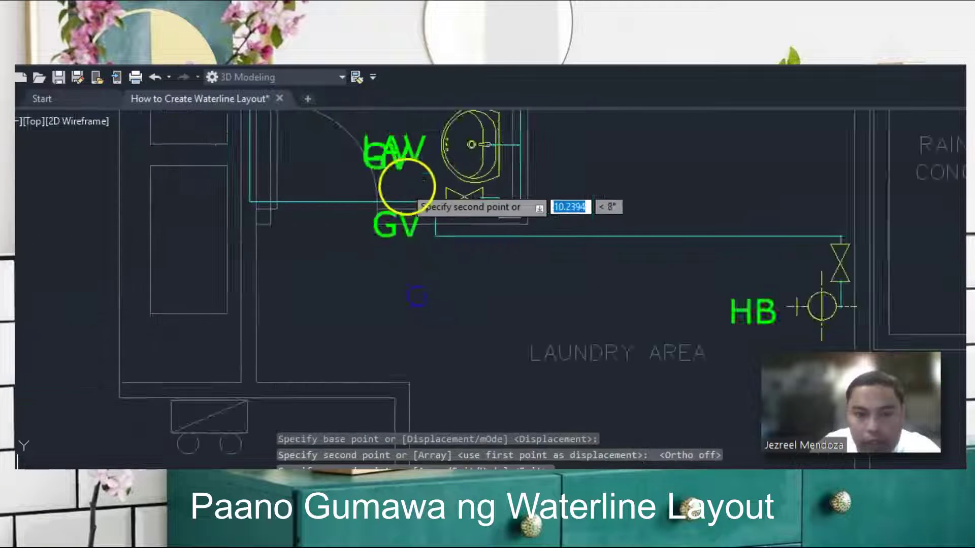
{"action": "scroll", "coordinate": [598, 238], "scroll_direction": "up", "scroll_amount": 5}
{"action": "left_click", "coordinate": [632, 220]}
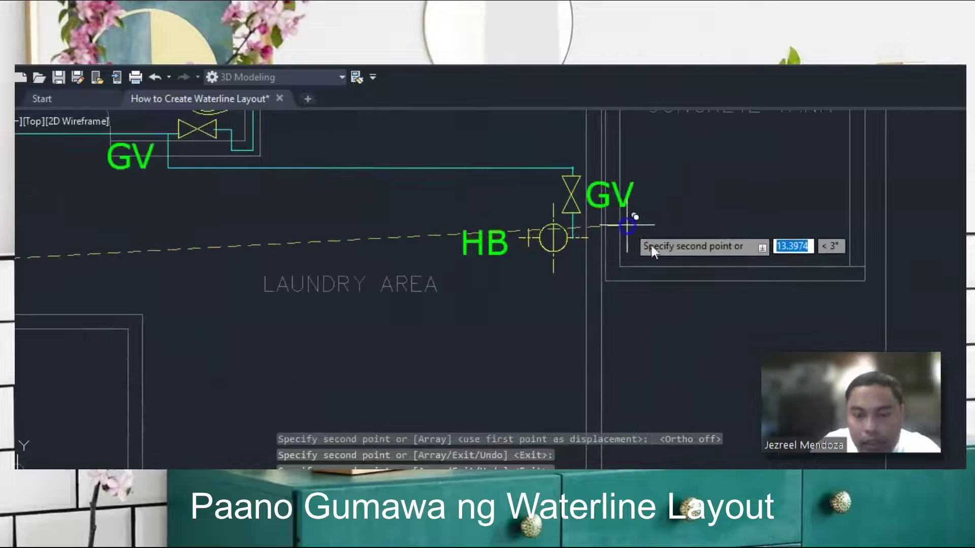
{"action": "scroll", "coordinate": [637, 244], "scroll_direction": "down", "scroll_amount": 6}
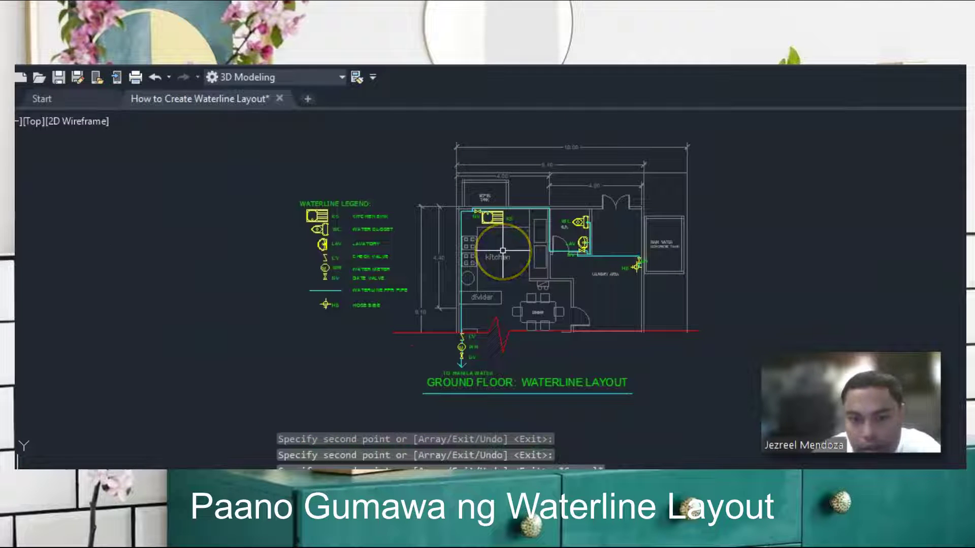
{"action": "scroll", "coordinate": [561, 218], "scroll_direction": "up", "scroll_amount": 2}
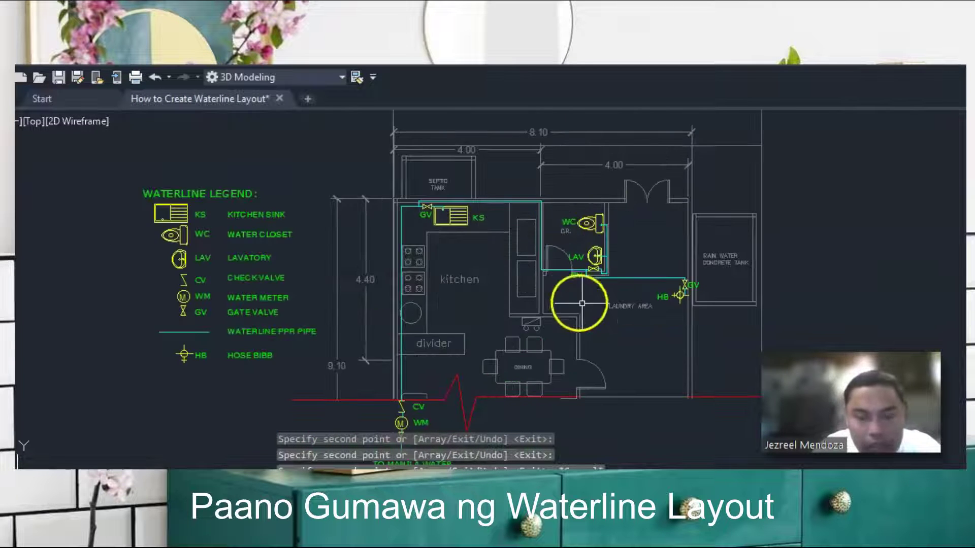
{"action": "scroll", "coordinate": [614, 311], "scroll_direction": "up", "scroll_amount": 3}
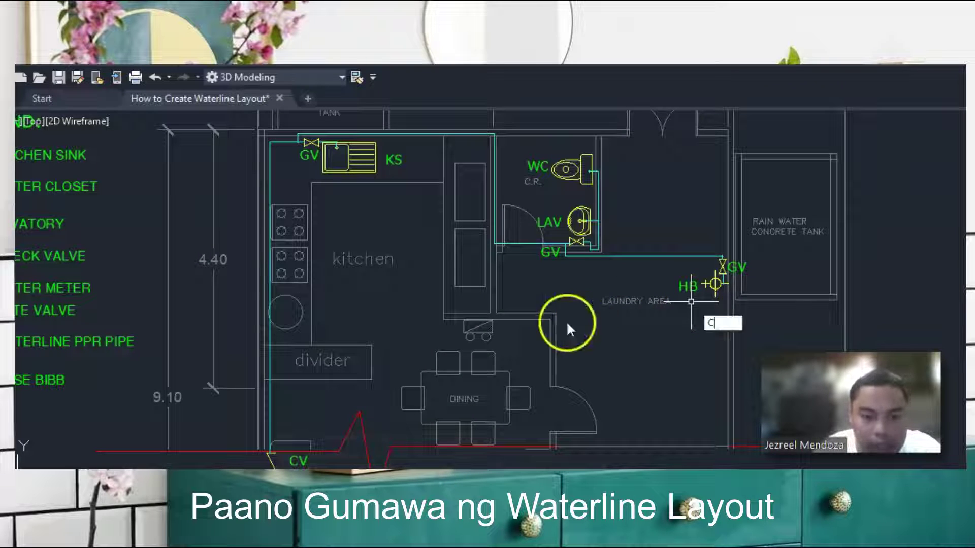
{"action": "key", "text": "Return"}
{"action": "left_click", "coordinate": [317, 165]}
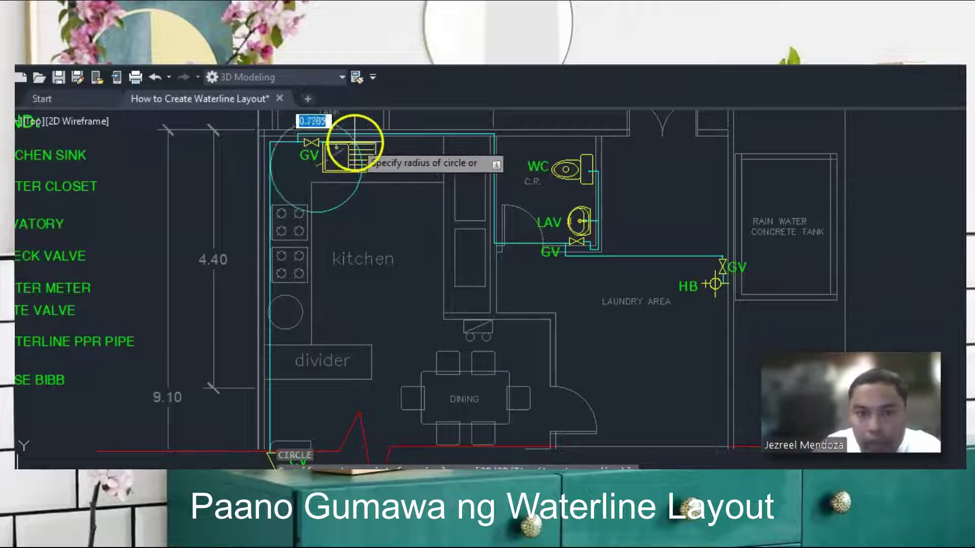
{"action": "key", "text": "Escape"}
{"action": "scroll", "coordinate": [313, 133], "scroll_direction": "up", "scroll_amount": 2}
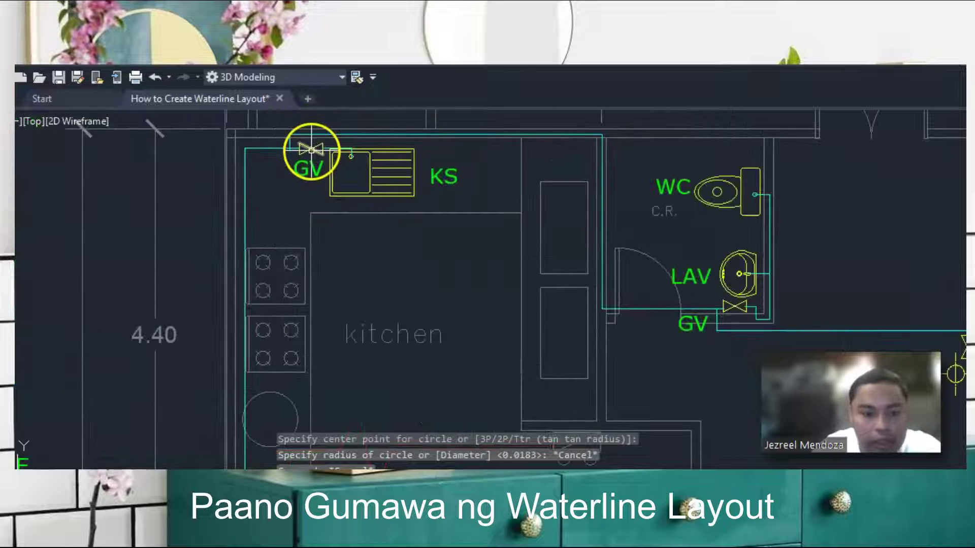
{"action": "key", "text": "Return"}
{"action": "left_click", "coordinate": [311, 149]}
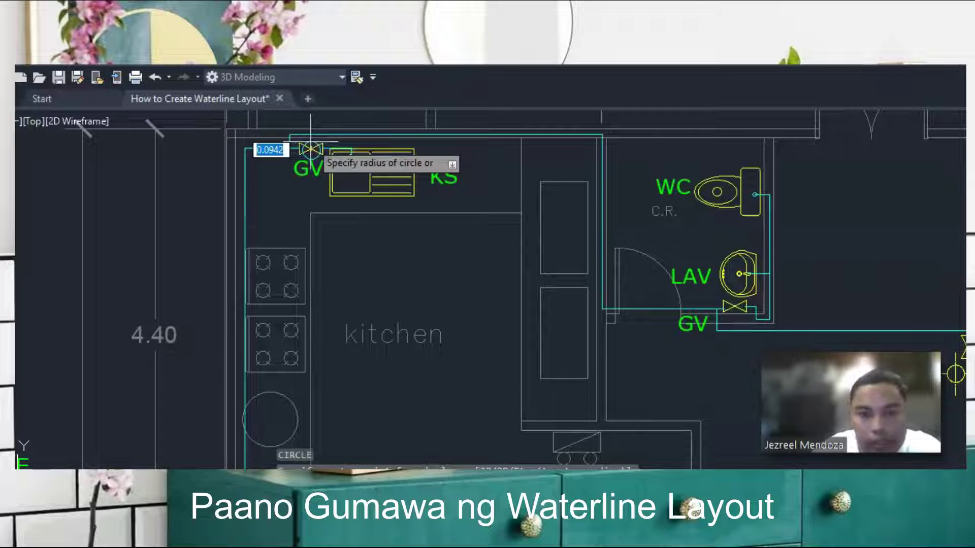
{"action": "key", "text": "Escape"}
{"action": "key", "text": "Return"}
{"action": "scroll", "coordinate": [231, 112], "scroll_direction": "down", "scroll_amount": 2}
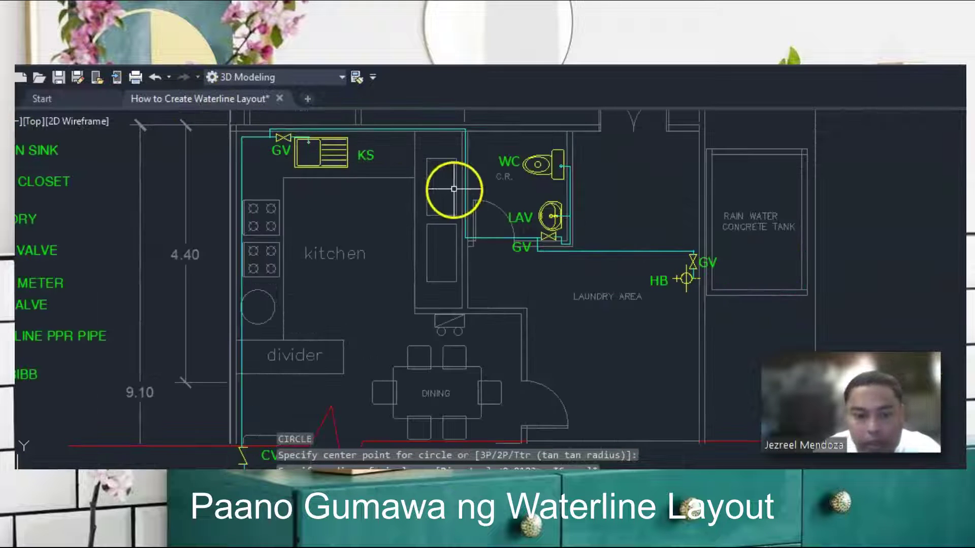
{"action": "left_click", "coordinate": [553, 216]}
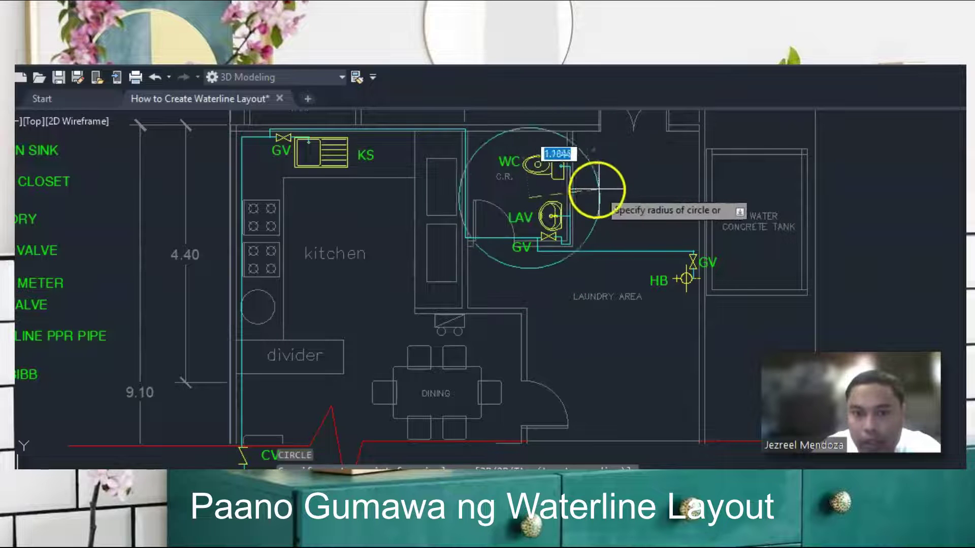
{"action": "key", "text": "Escape"}
{"action": "scroll", "coordinate": [554, 221], "scroll_direction": "down", "scroll_amount": 2}
{"action": "scroll", "coordinate": [547, 186], "scroll_direction": "up", "scroll_amount": 4}
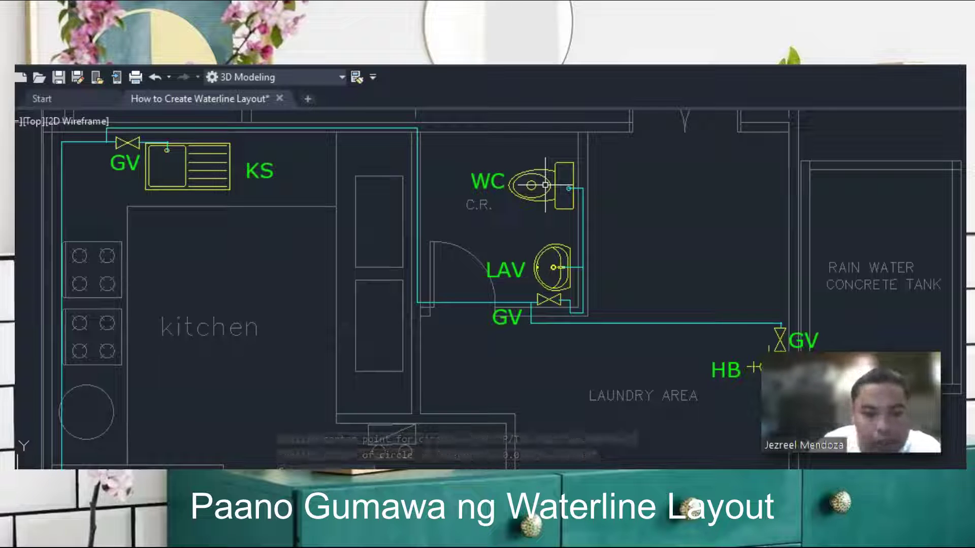
{"action": "type", "text": "c"}
{"action": "key", "text": "Return"}
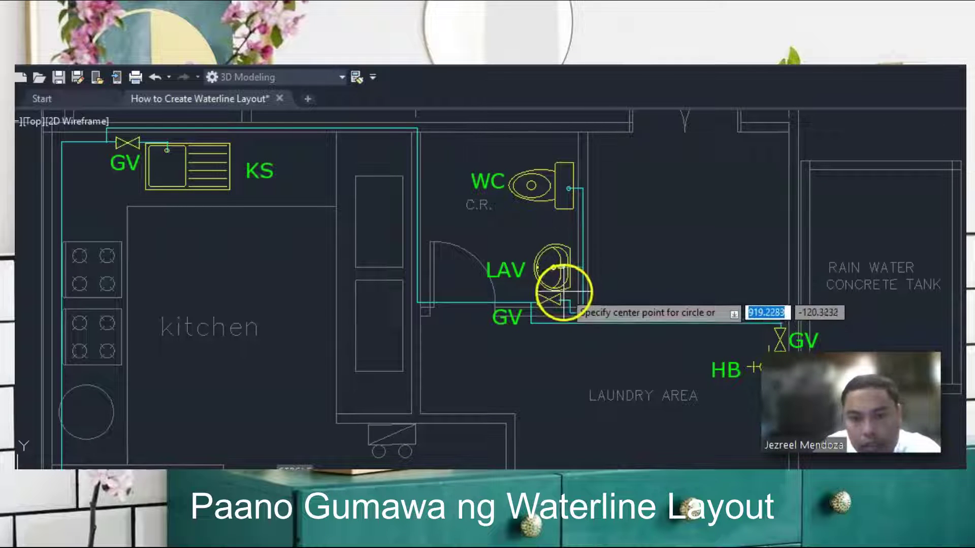
{"action": "scroll", "coordinate": [549, 299], "scroll_direction": "up", "scroll_amount": 2}
{"action": "left_click", "coordinate": [551, 300]}
{"action": "scroll", "coordinate": [570, 272], "scroll_direction": "down", "scroll_amount": 4}
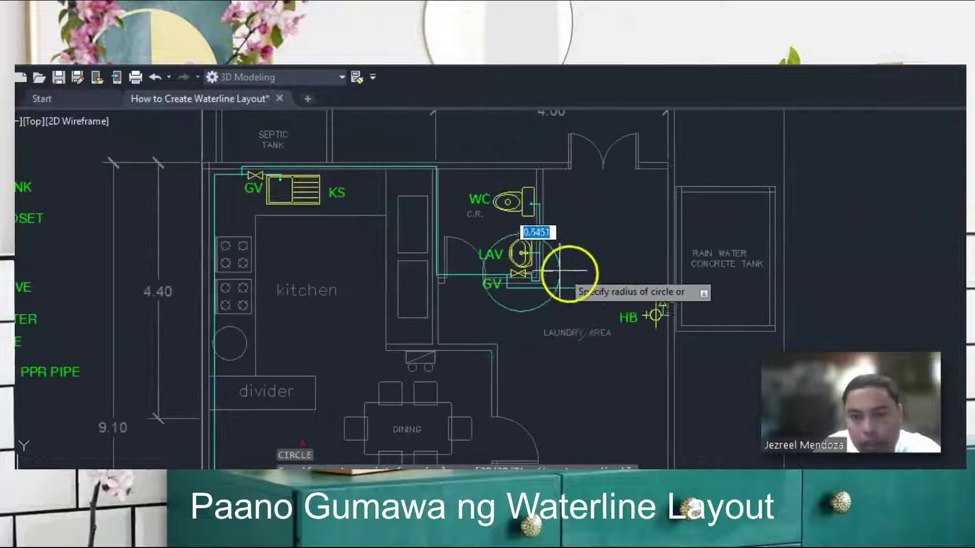
{"action": "key", "text": "Escape"}
{"action": "scroll", "coordinate": [669, 199], "scroll_direction": "down", "scroll_amount": 2}
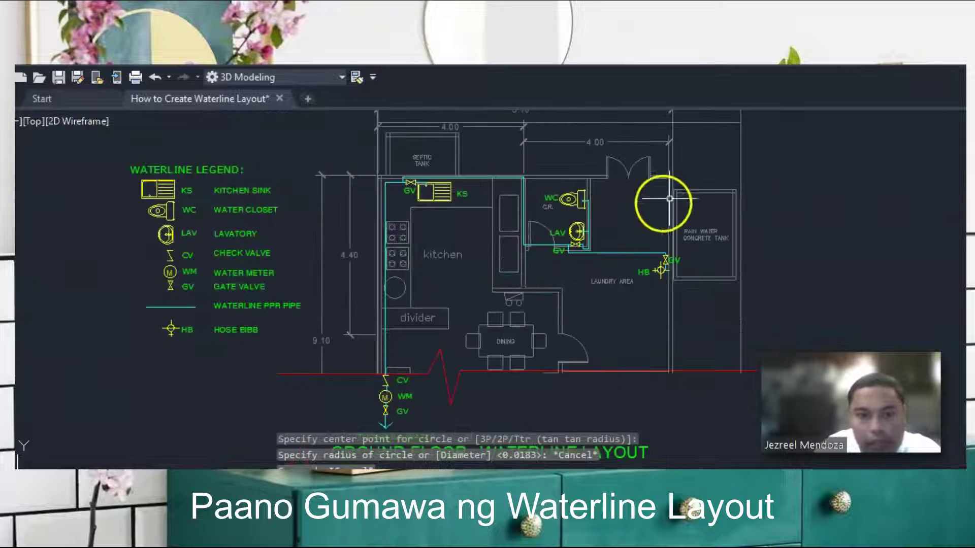
{"action": "scroll", "coordinate": [440, 235], "scroll_direction": "up", "scroll_amount": 2}
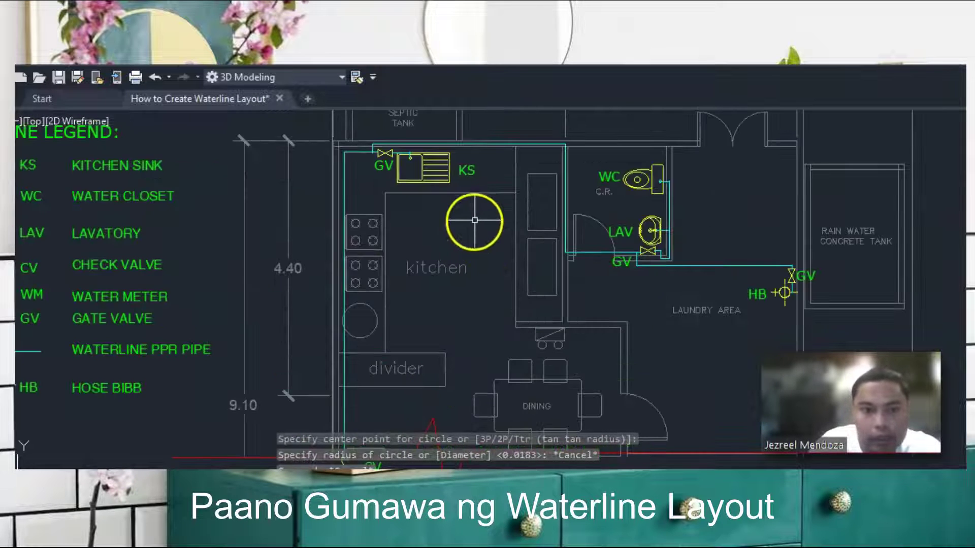
{"action": "scroll", "coordinate": [475, 220], "scroll_direction": "down", "scroll_amount": 2}
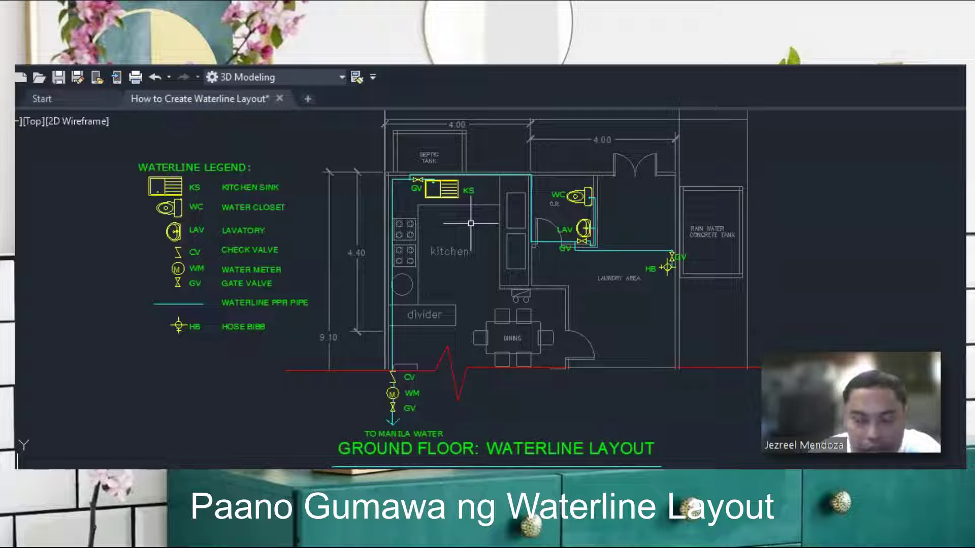
- Copy the WATERLINE PPR PIPE text from the legend into the kitchen above the divider
{"action": "type", "text": "CO"}
{"action": "key", "text": "Return"}
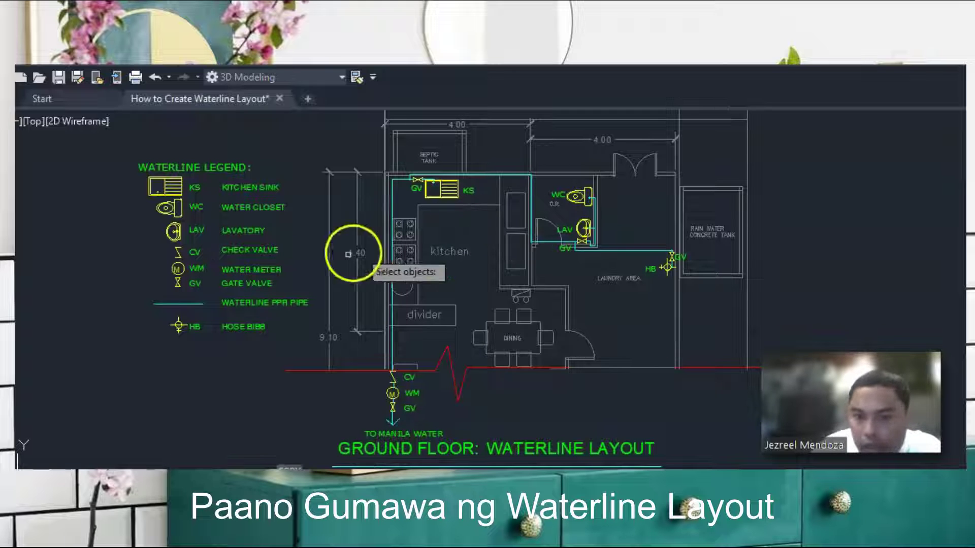
{"action": "left_click", "coordinate": [249, 301]}
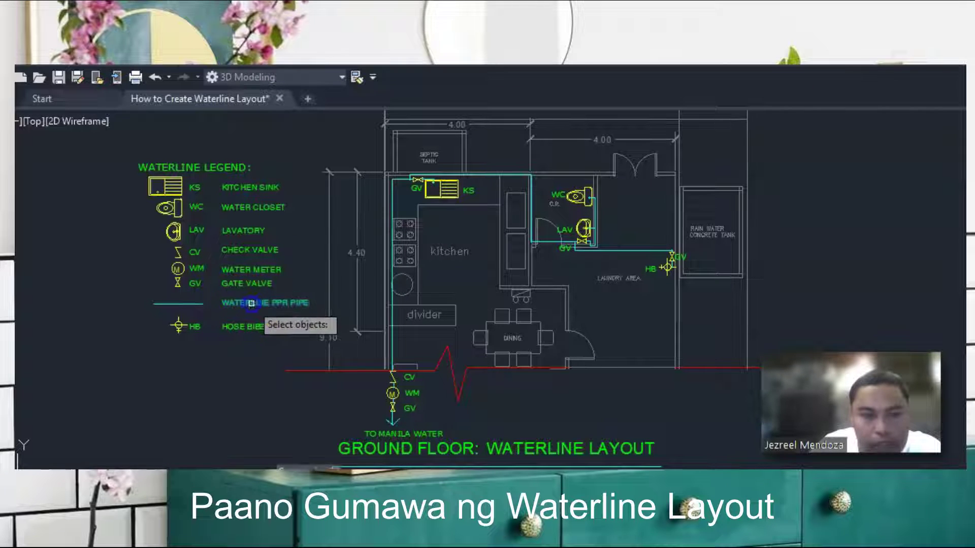
{"action": "key", "text": "Return"}
{"action": "left_click", "coordinate": [251, 303]}
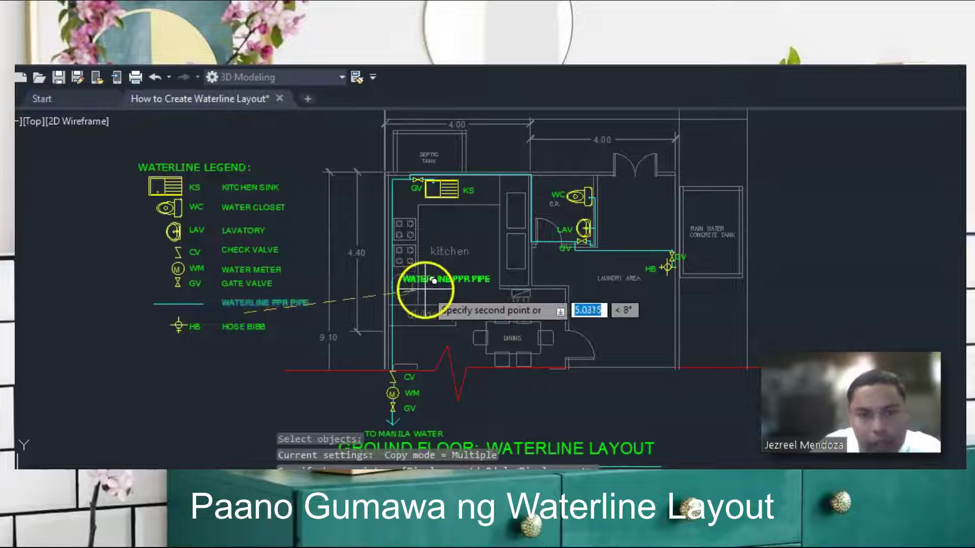
{"action": "scroll", "coordinate": [437, 274], "scroll_direction": "up", "scroll_amount": 2}
{"action": "left_click", "coordinate": [439, 281]}
{"action": "key", "text": "Escape"}
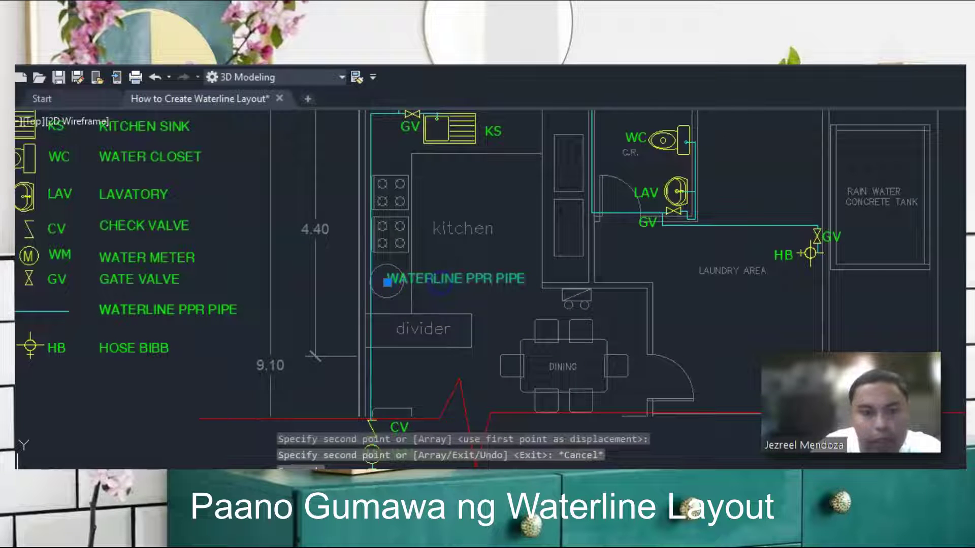
- Change the copied kitchen label's text to "20mmdia. PPR PIPE"
{"action": "scroll", "coordinate": [488, 278], "scroll_direction": "up", "scroll_amount": 2}
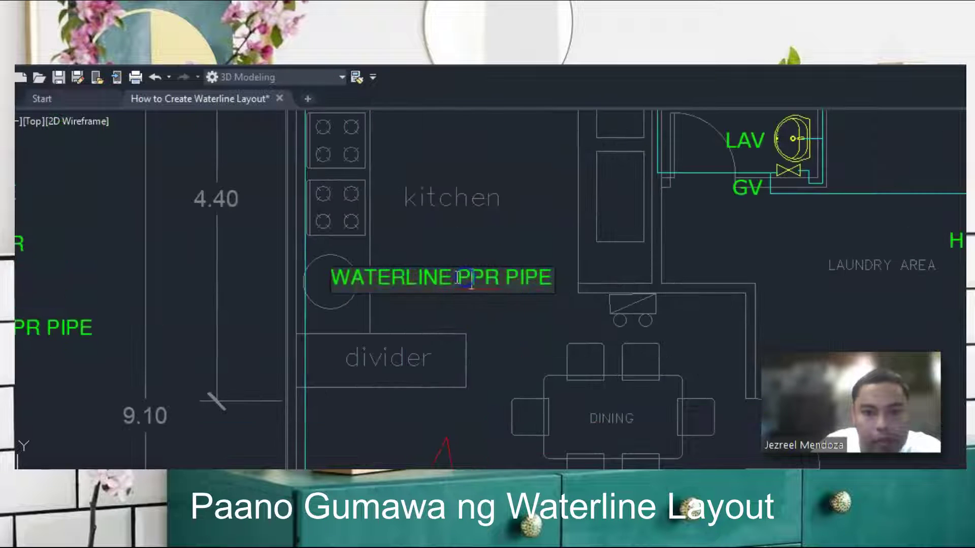
{"action": "type", "text": "20MM"}
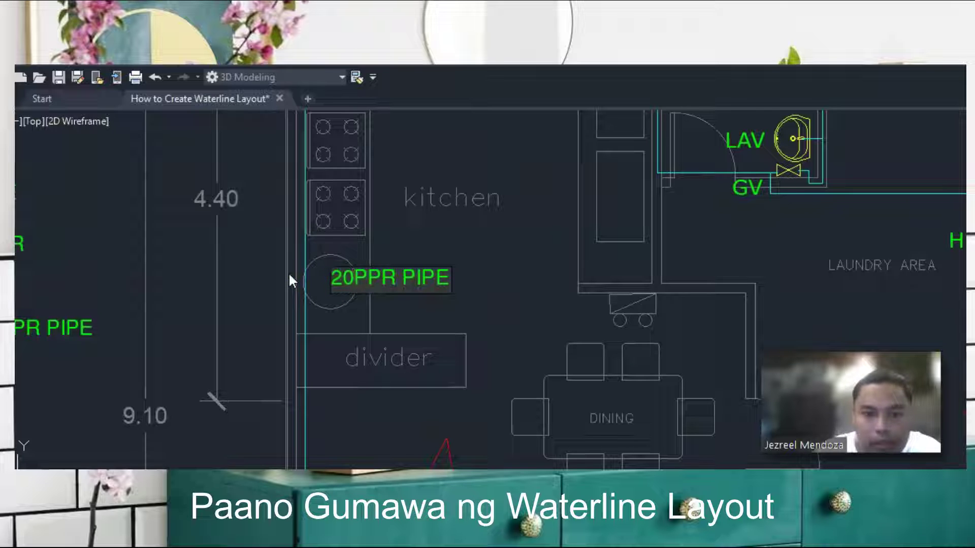
{"action": "key", "text": "BackSpace"}
{"action": "key", "text": "BackSpace"}
{"action": "type", "text": "mm"}
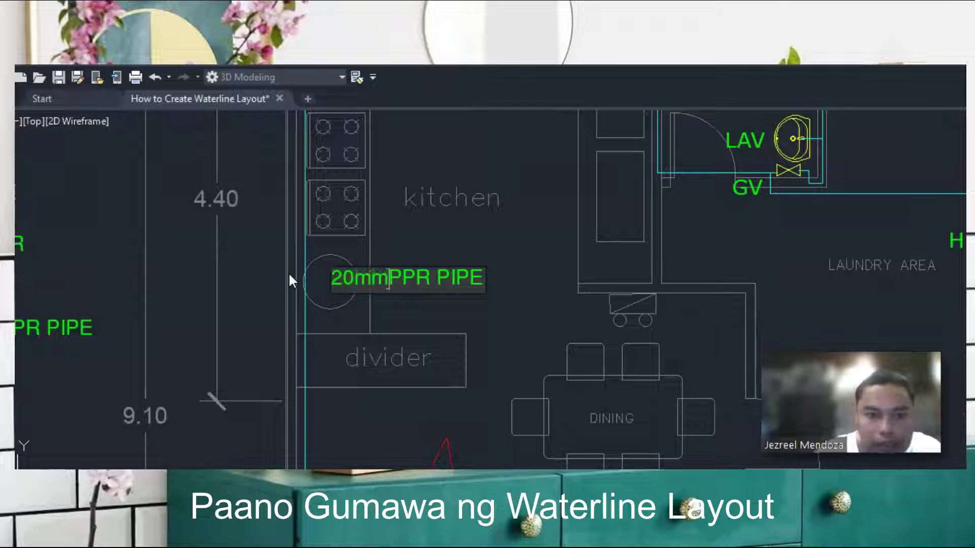
{"action": "type", "text": "dia>"}
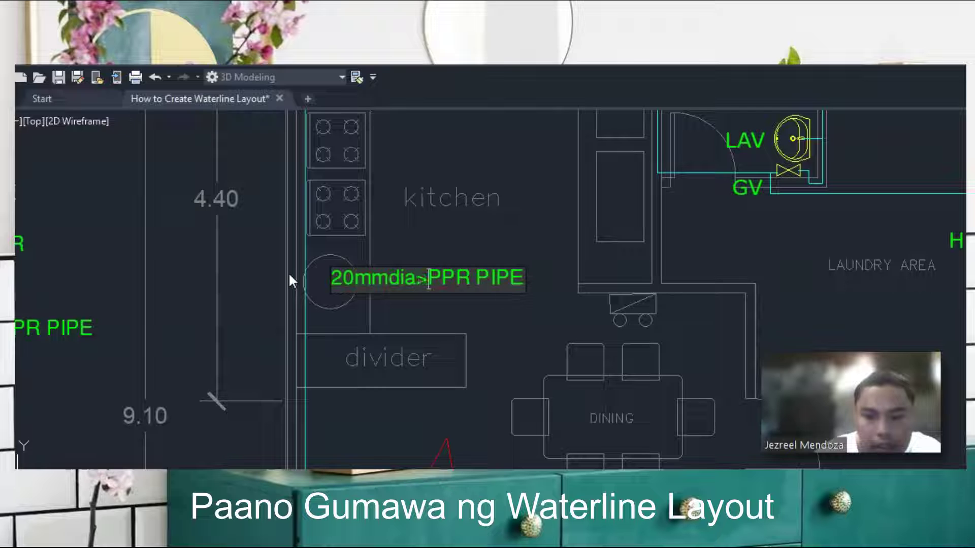
{"action": "key", "text": "BackSpace"}
{"action": "type", "text": "."}
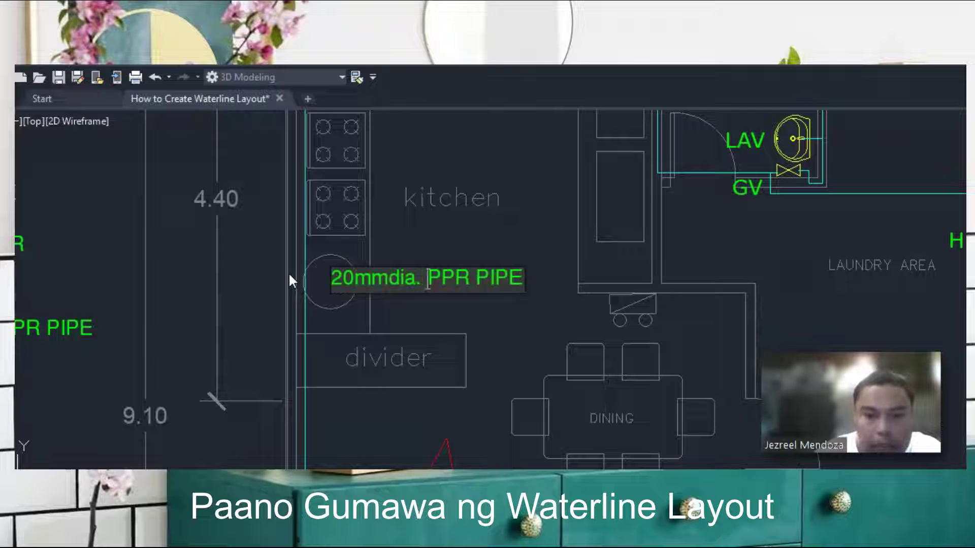
{"action": "left_click", "coordinate": [407, 256]}
{"action": "scroll", "coordinate": [414, 260], "scroll_direction": "down", "scroll_amount": 2}
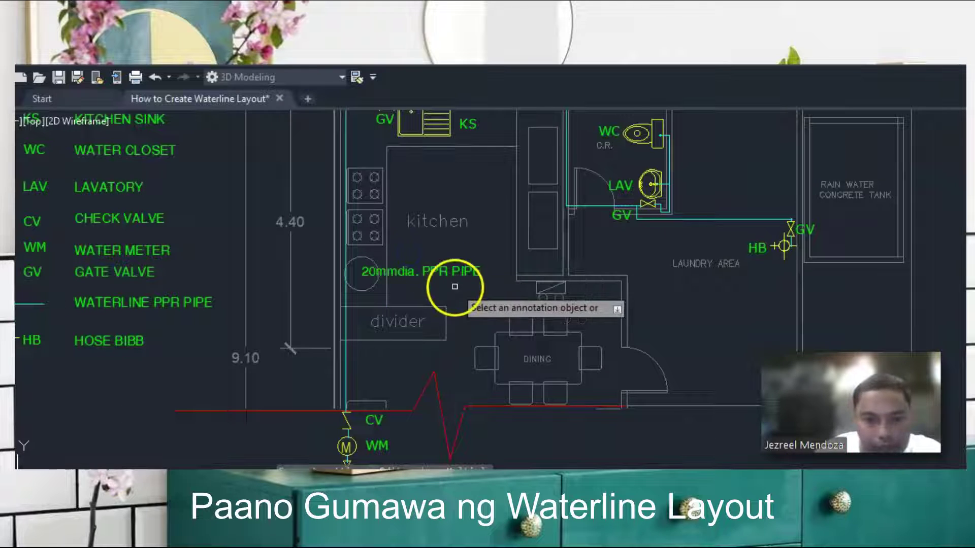
{"action": "key", "text": "Escape"}
{"action": "key", "text": "Escape"}
- Copy the 20mmdia. PPR PIPE label below the laundry area's waterline and above the kitchen's upper waterline near the septic tank
{"action": "type", "text": "co"}
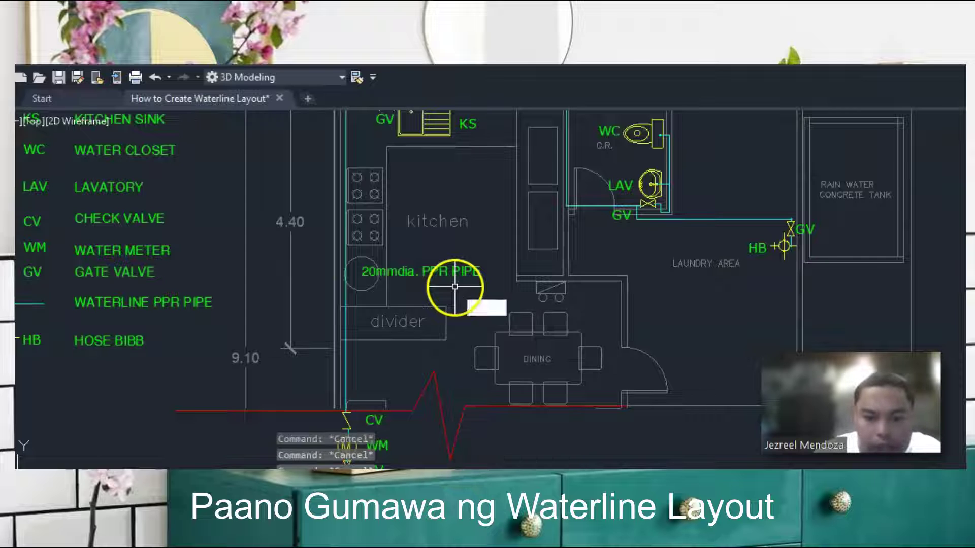
{"action": "key", "text": "Return"}
{"action": "scroll", "coordinate": [449, 288], "scroll_direction": "up", "scroll_amount": 2}
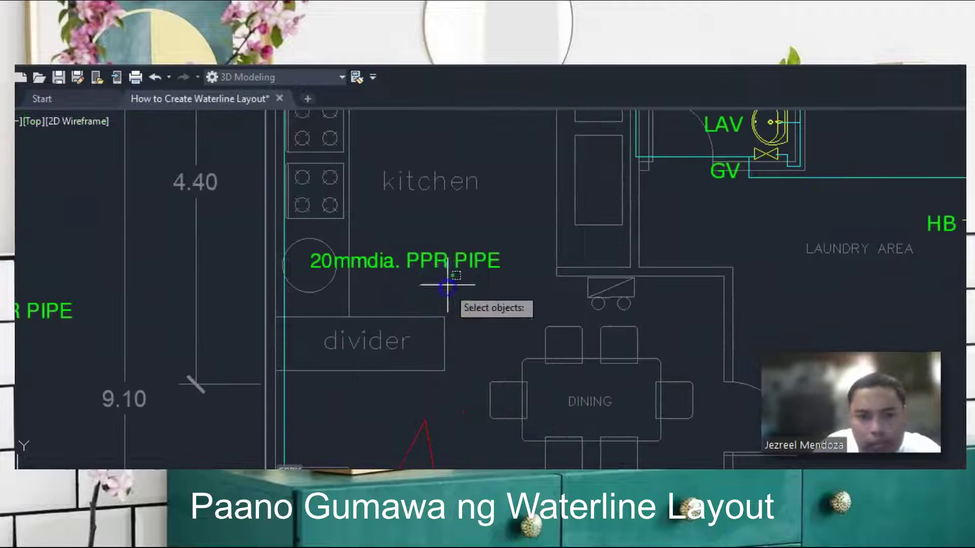
{"action": "left_click", "coordinate": [442, 266]}
{"action": "key", "text": "Return"}
{"action": "left_click", "coordinate": [394, 279]}
{"action": "scroll", "coordinate": [429, 283], "scroll_direction": "down", "scroll_amount": 2}
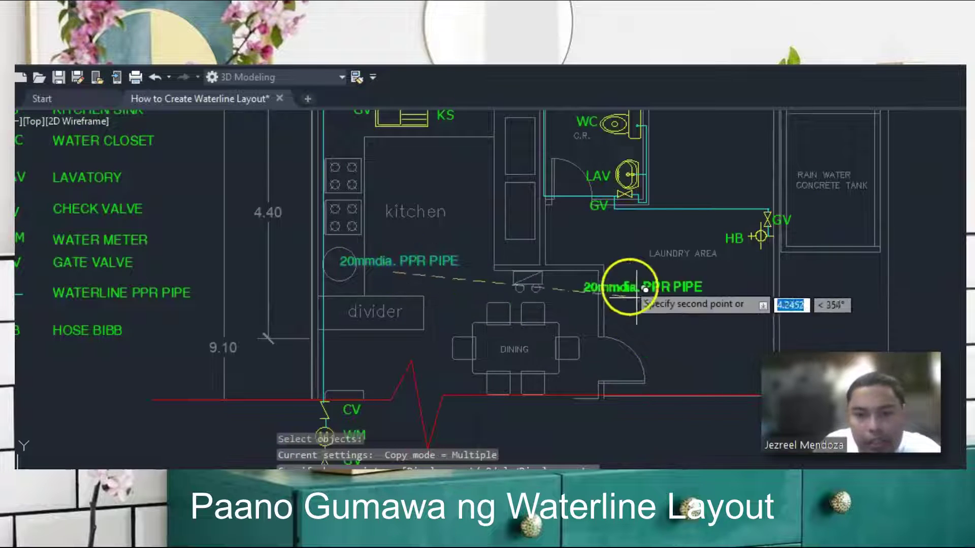
{"action": "scroll", "coordinate": [673, 226], "scroll_direction": "up", "scroll_amount": 2}
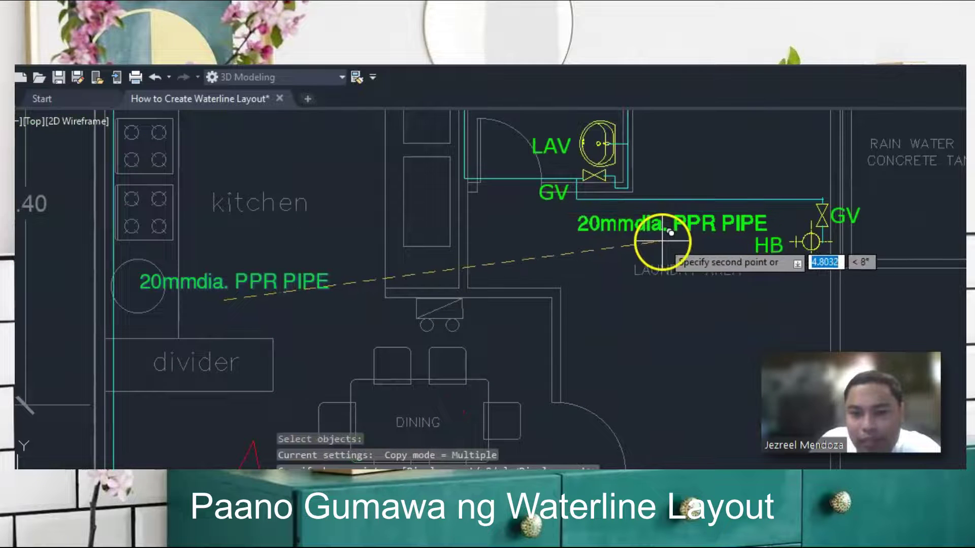
{"action": "scroll", "coordinate": [673, 237], "scroll_direction": "down", "scroll_amount": 3}
{"action": "scroll", "coordinate": [588, 181], "scroll_direction": "up", "scroll_amount": 2}
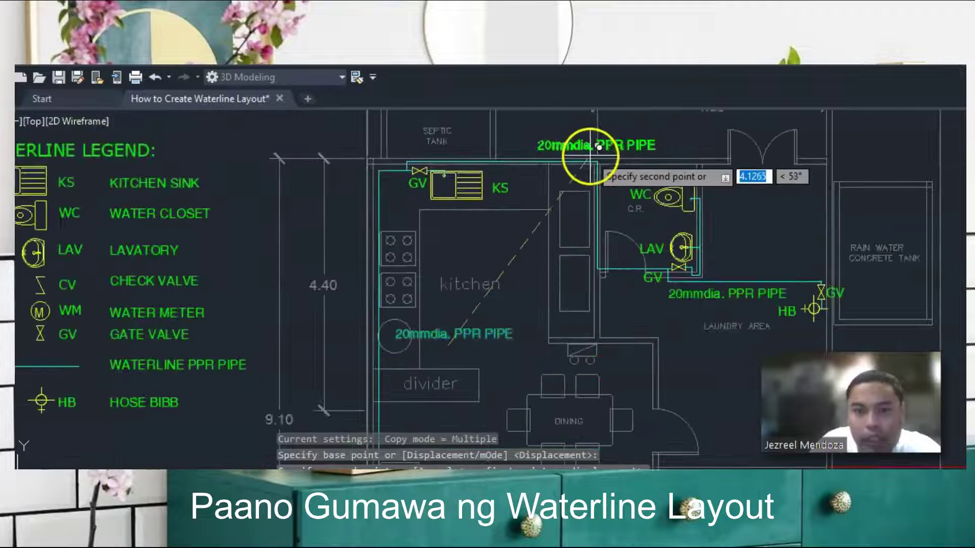
{"action": "left_click", "coordinate": [516, 145]}
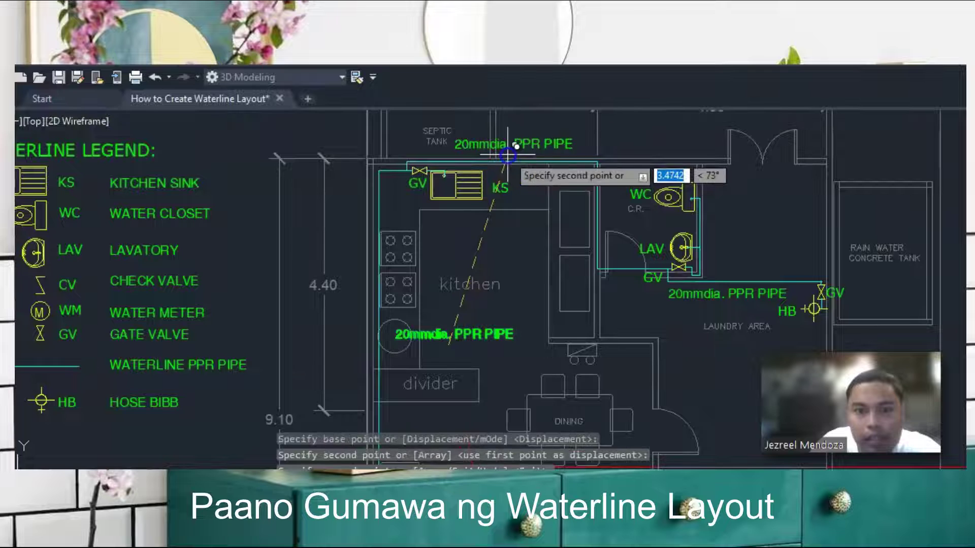
{"action": "scroll", "coordinate": [563, 193], "scroll_direction": "down", "scroll_amount": 2}
{"action": "key", "text": "Escape"}
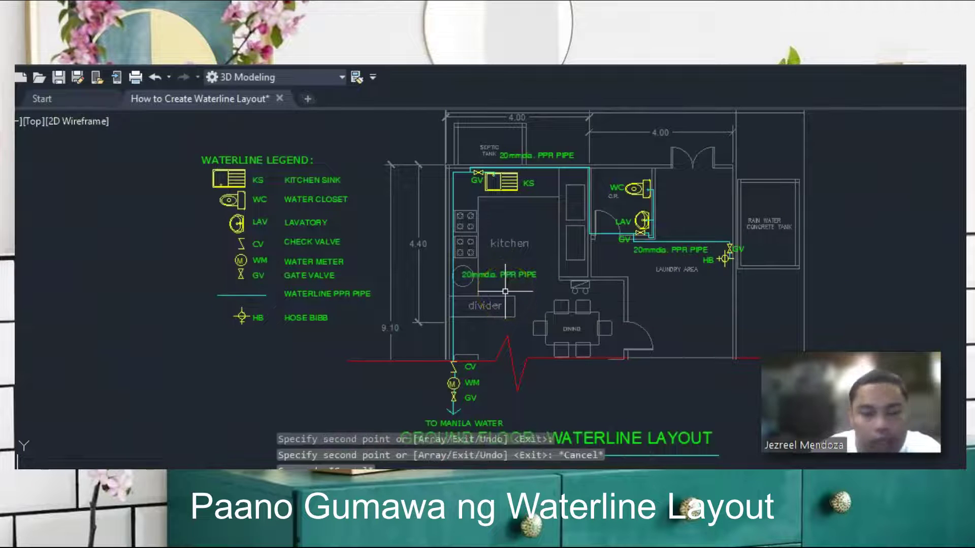
- Rotate the kitchen's 20mmdia. PPR PIPE label 90 degrees clockwise with Ortho on
{"action": "type", "text": "RO"}
{"action": "key", "text": "Return"}
{"action": "scroll", "coordinate": [505, 291], "scroll_direction": "up", "scroll_amount": 3}
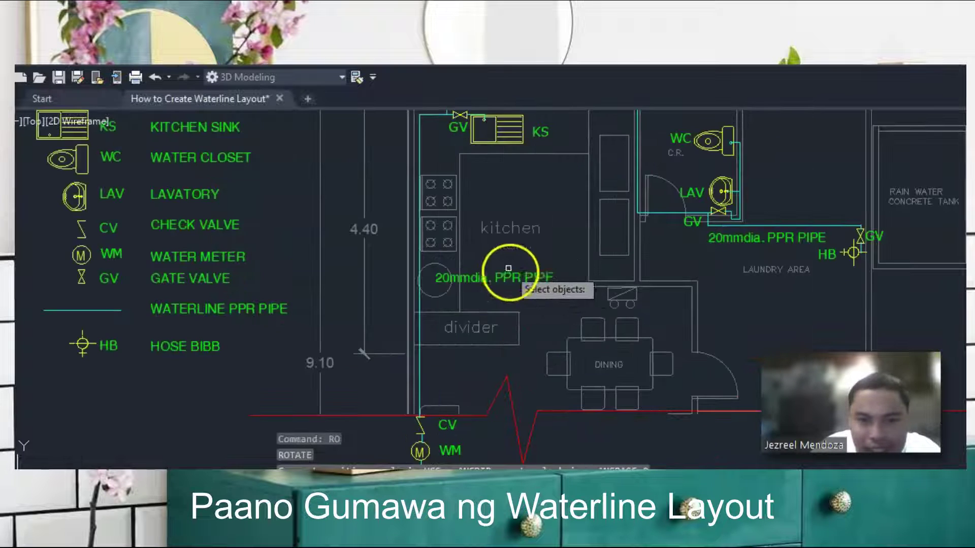
{"action": "key", "text": "Return"}
{"action": "left_click", "coordinate": [479, 276]}
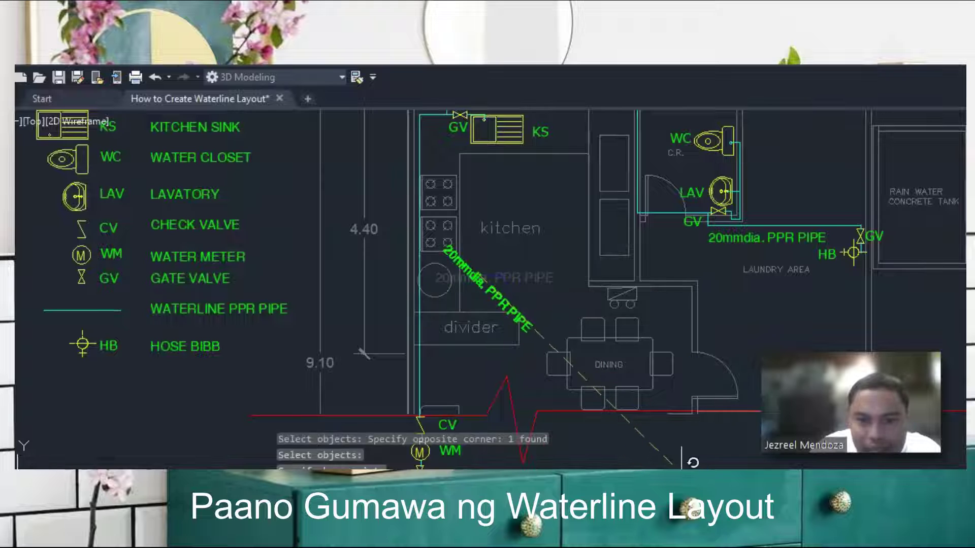
{"action": "key", "text": "F8"}
{"action": "left_click", "coordinate": [510, 356]}
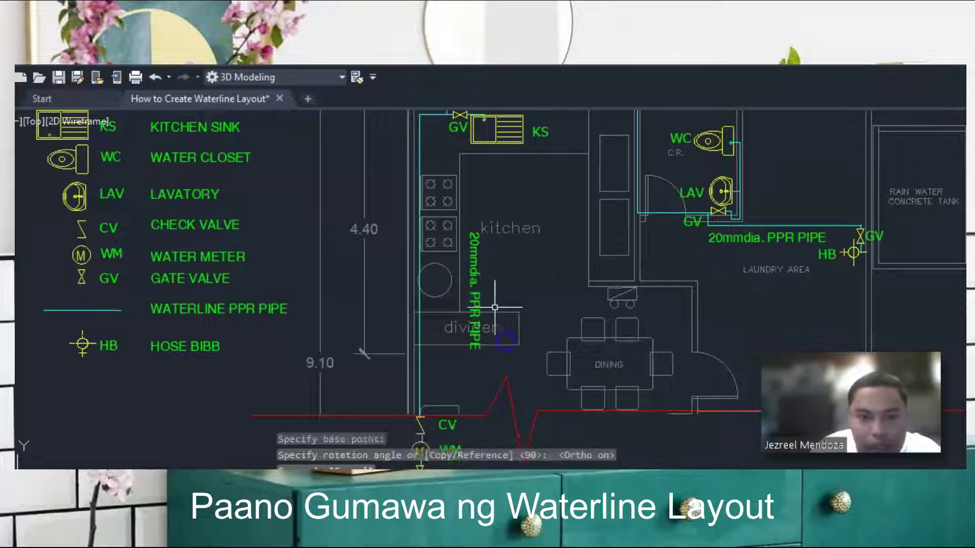
- Move the rotated 20mmdia. PPR PIPE label beside the vertical waterline along the kitchen's outer wall
{"action": "key", "text": "Escape"}
{"action": "key", "text": "Escape"}
{"action": "type", "text": "m"}
{"action": "key", "text": "Return"}
{"action": "left_click", "coordinate": [461, 274]}
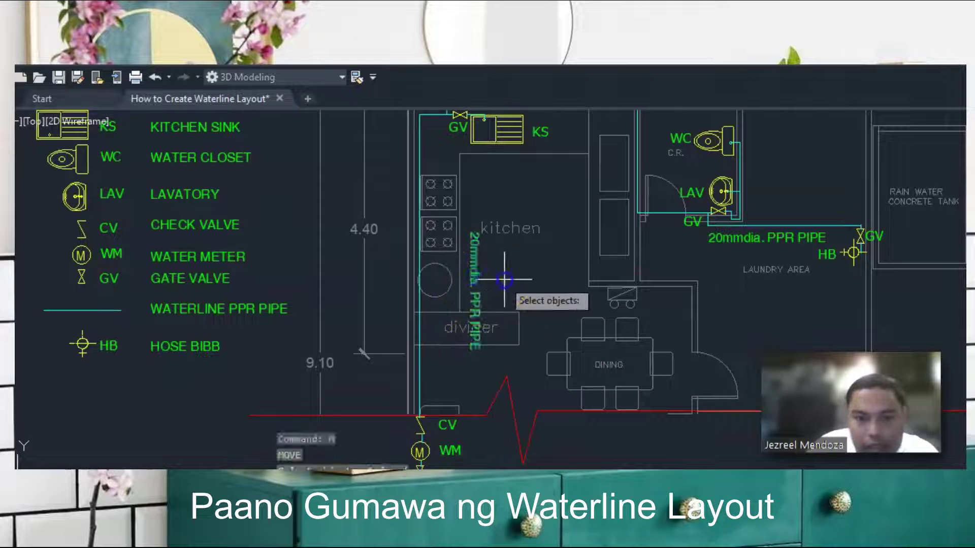
{"action": "key", "text": "Return"}
{"action": "left_click", "coordinate": [505, 277]}
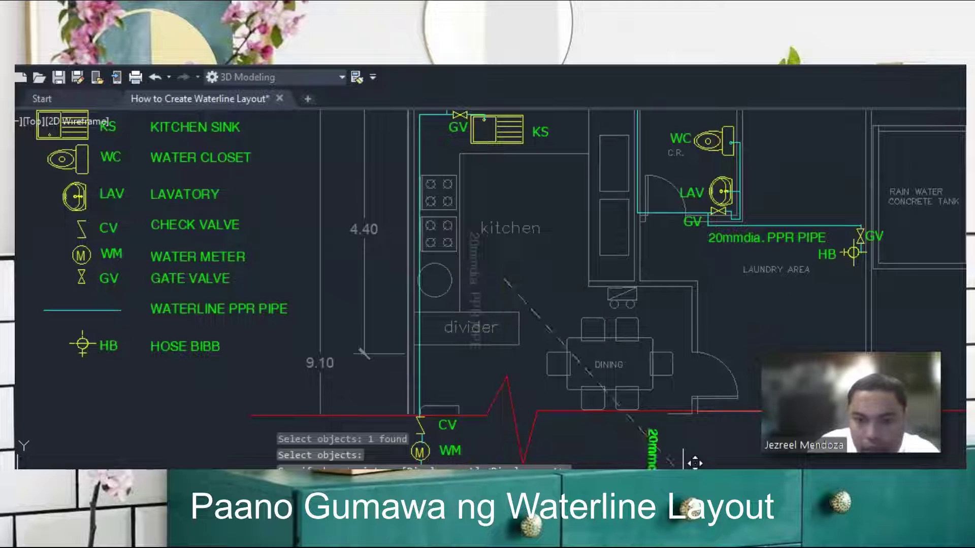
{"action": "left_click", "coordinate": [456, 259]}
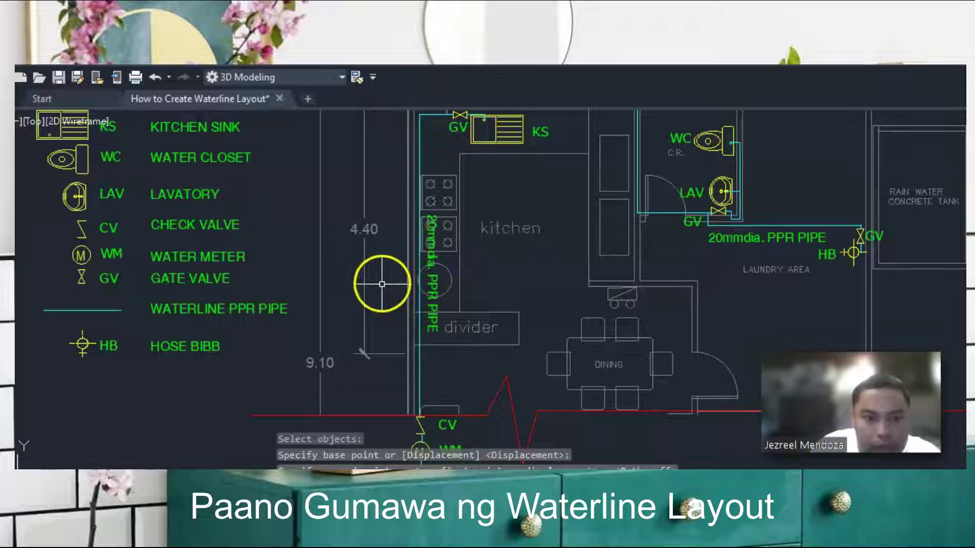
{"action": "scroll", "coordinate": [456, 306], "scroll_direction": "down", "scroll_amount": 3}
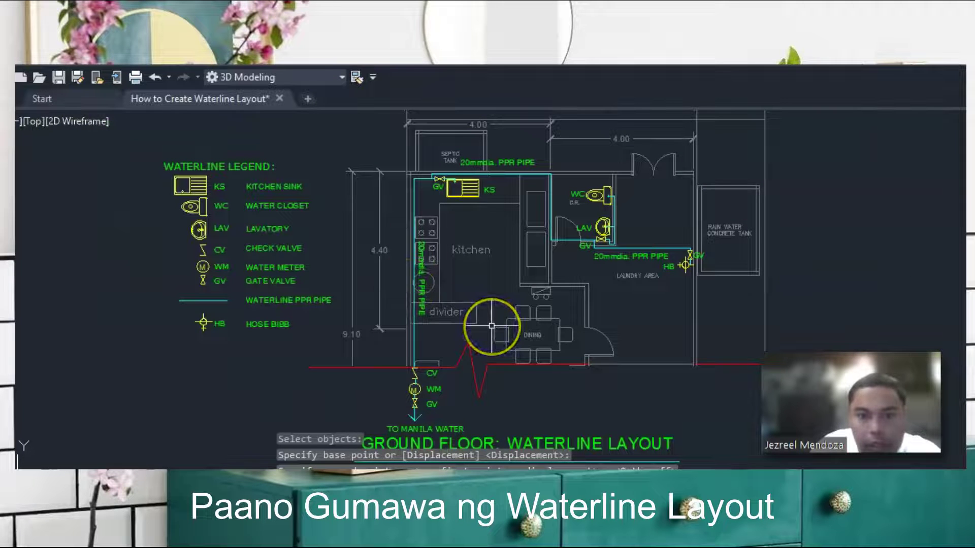
{"action": "left_click", "coordinate": [745, 133]}
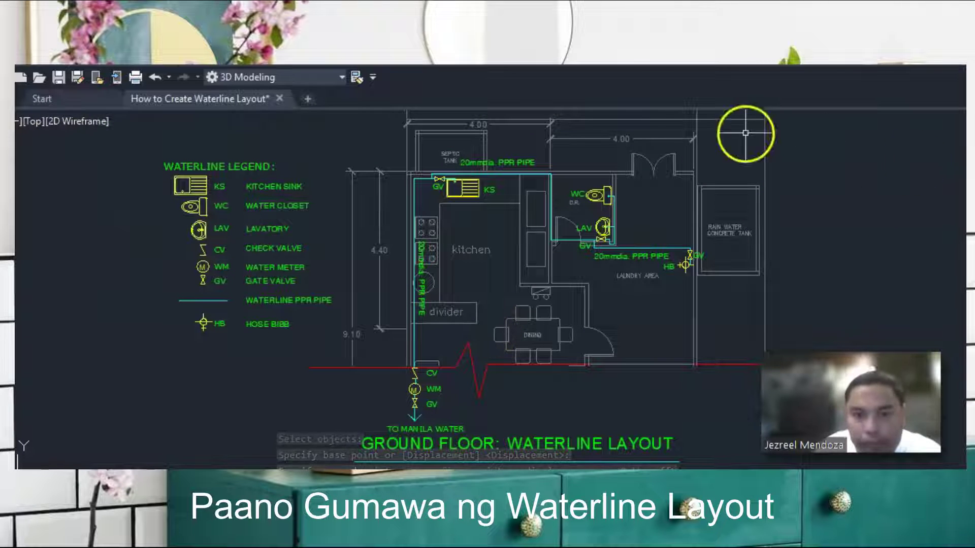
{"action": "scroll", "coordinate": [393, 241], "scroll_direction": "down", "scroll_amount": 2}
{"action": "scroll", "coordinate": [400, 246], "scroll_direction": "up", "scroll_amount": 2}
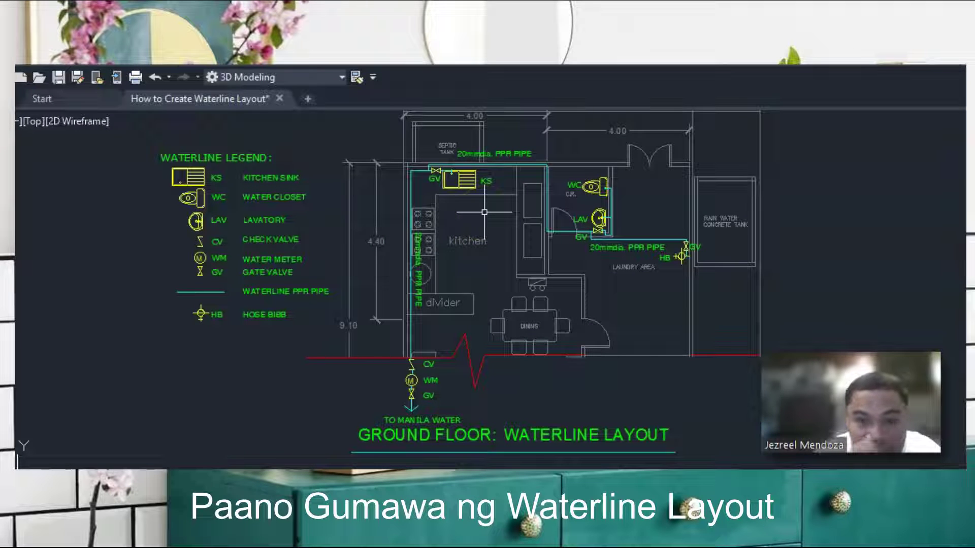
- Open the layer properties to review the drawing's layers
{"action": "key", "text": "Escape"}
{"action": "key", "text": "Escape"}
{"action": "type", "text": "la"}
{"action": "key", "text": "Return"}
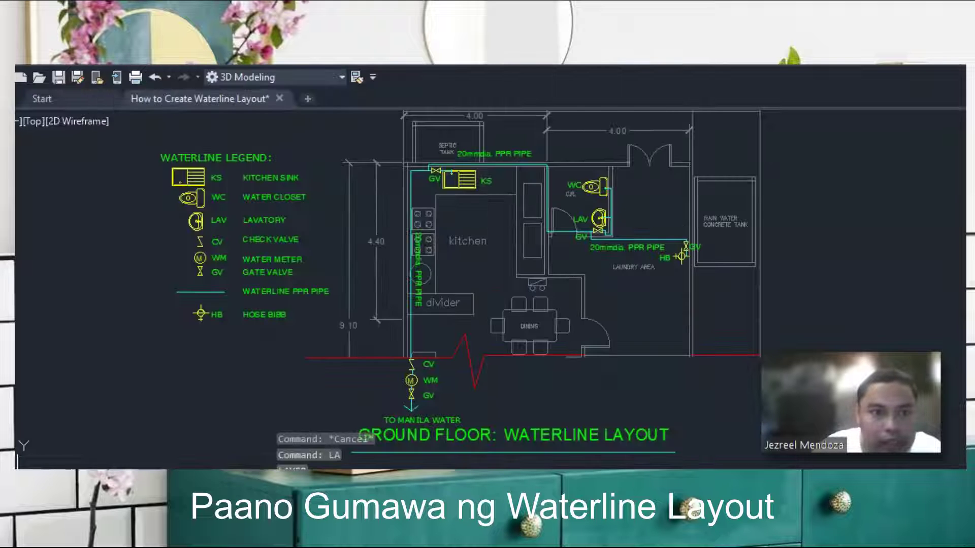
{"action": "left_click", "coordinate": [451, 203]}
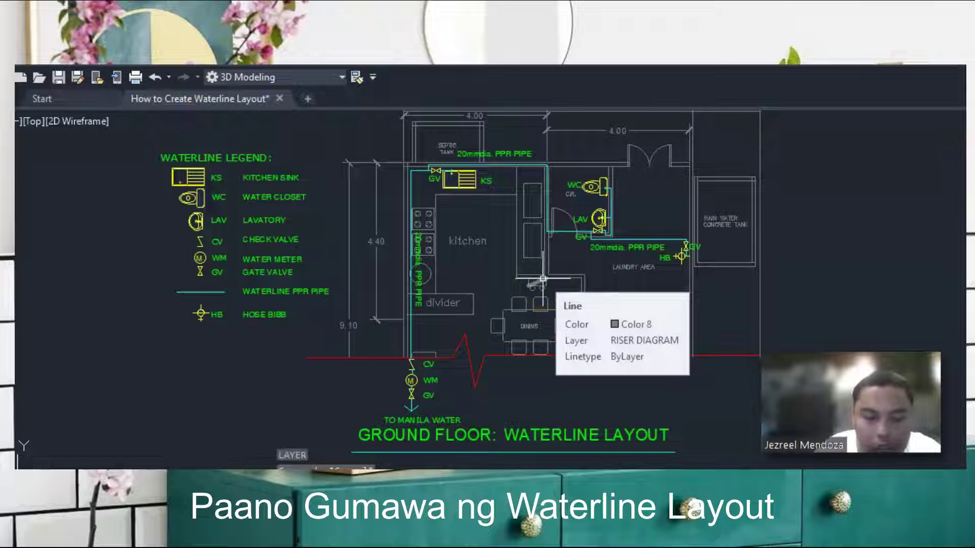
{"action": "type", "text": "c"}
{"action": "key", "text": "Return"}
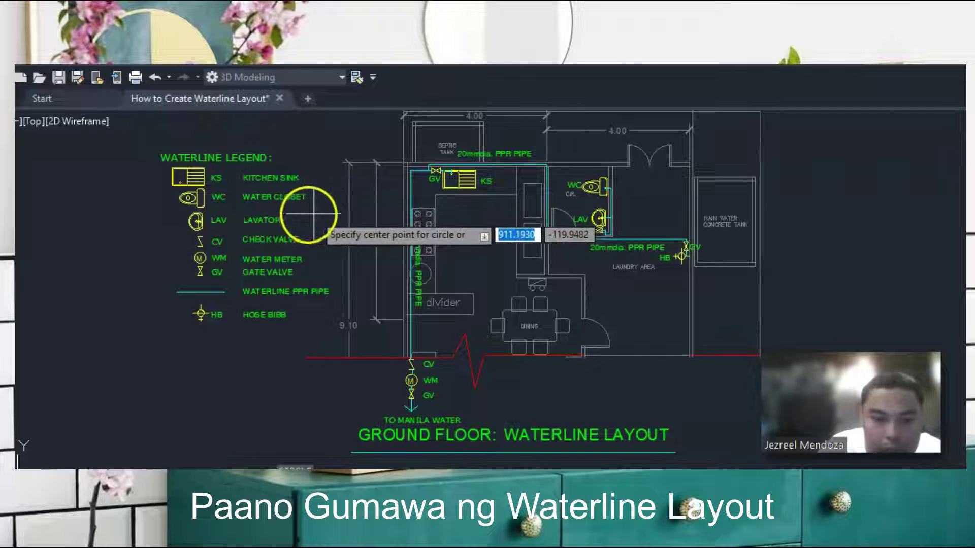
{"action": "left_click", "coordinate": [264, 210]}
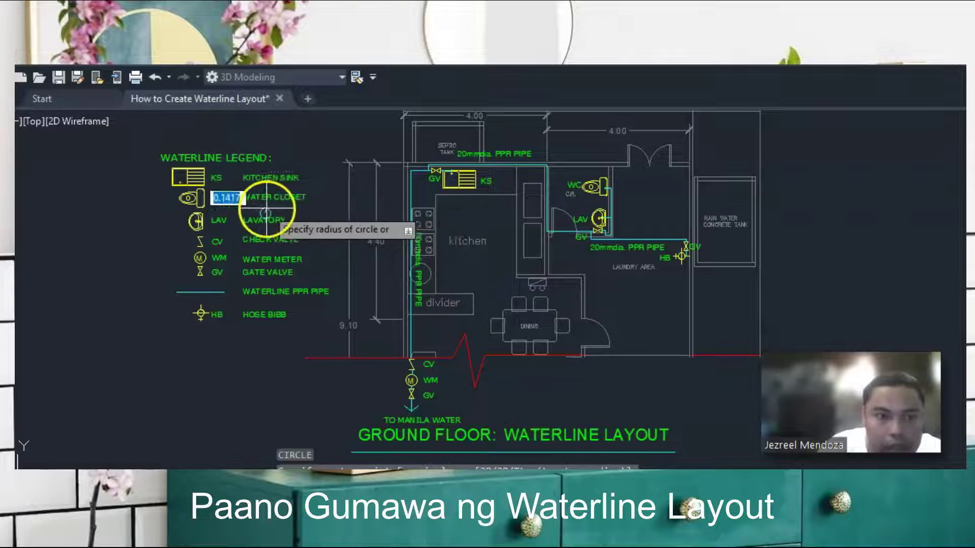
{"action": "scroll", "coordinate": [266, 188], "scroll_direction": "up", "scroll_amount": 3}
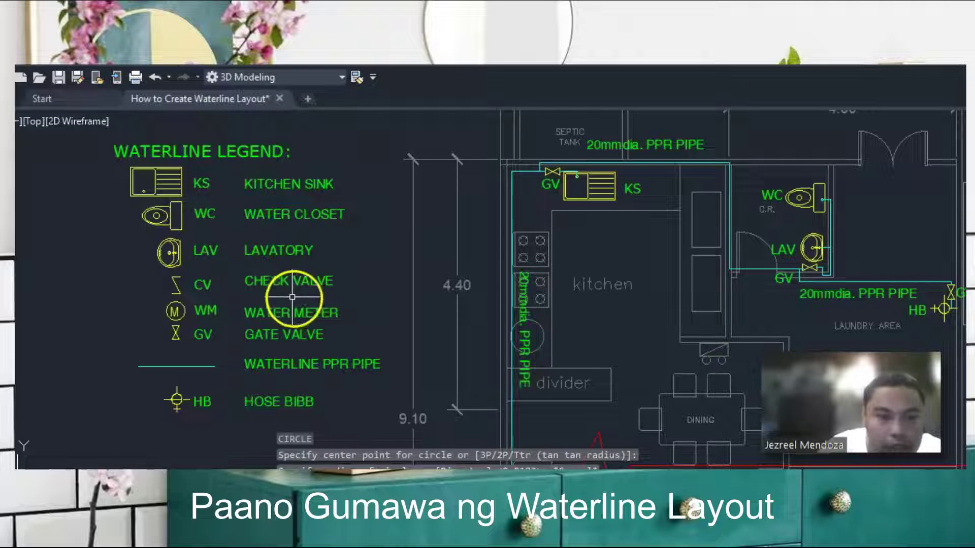
{"action": "scroll", "coordinate": [248, 268], "scroll_direction": "down", "scroll_amount": 2}
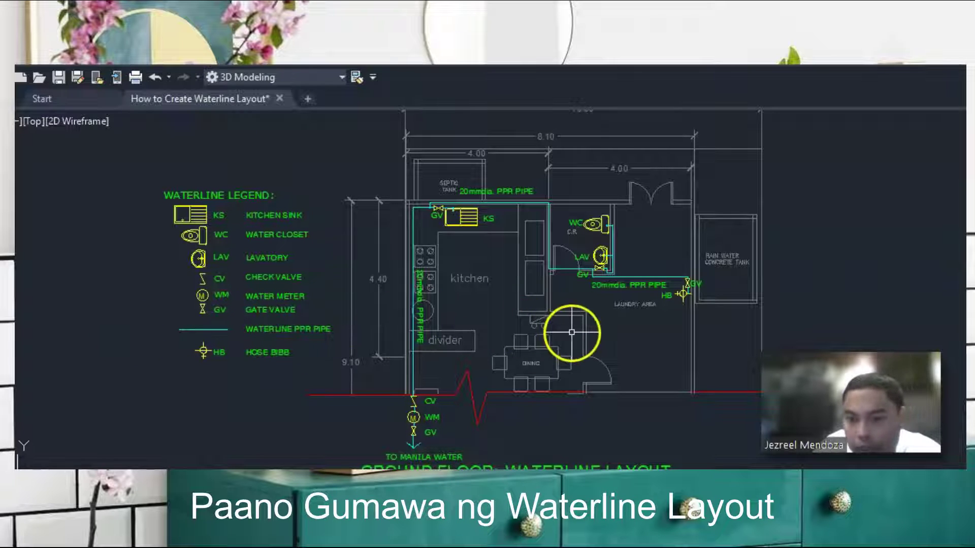
{"action": "scroll", "coordinate": [486, 236], "scroll_direction": "up", "scroll_amount": 3}
{"action": "scroll", "coordinate": [462, 222], "scroll_direction": "down", "scroll_amount": 3}
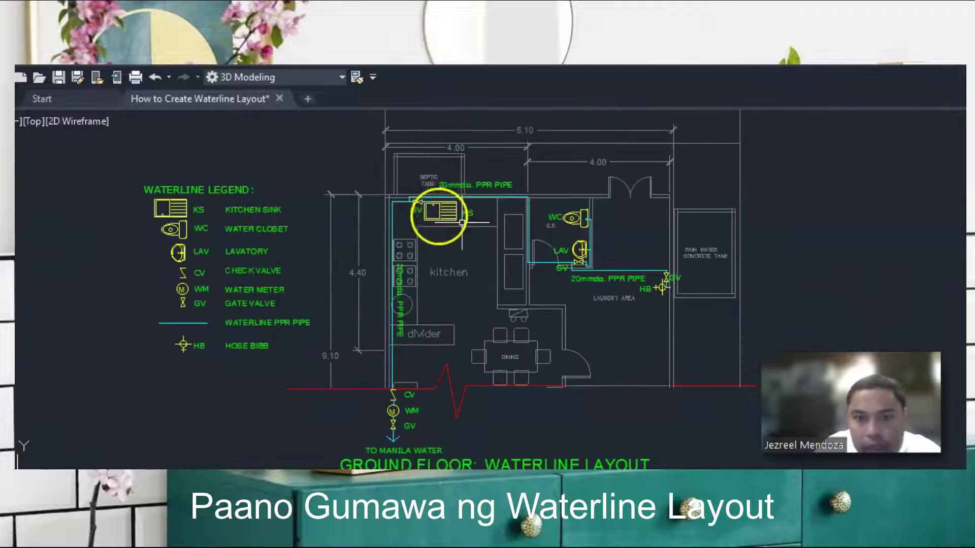
{"action": "scroll", "coordinate": [458, 206], "scroll_direction": "up", "scroll_amount": 4}
{"action": "type", "text": "c"}
{"action": "key", "text": "Return"}
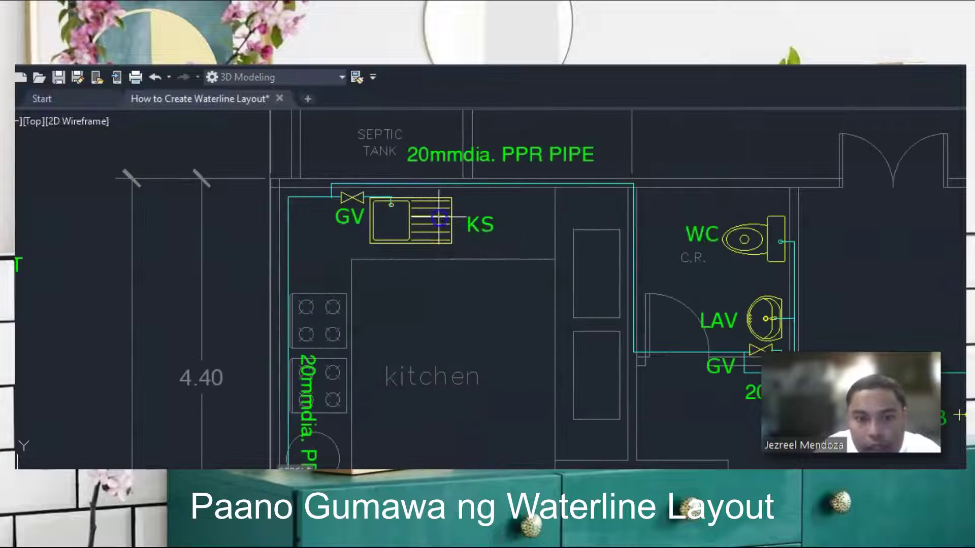
{"action": "left_click", "coordinate": [439, 218]}
{"action": "scroll", "coordinate": [358, 190], "scroll_direction": "down", "scroll_amount": 4}
{"action": "key", "text": "Escape"}
{"action": "key", "text": "Escape"}
{"action": "scroll", "coordinate": [505, 207], "scroll_direction": "up", "scroll_amount": 2}
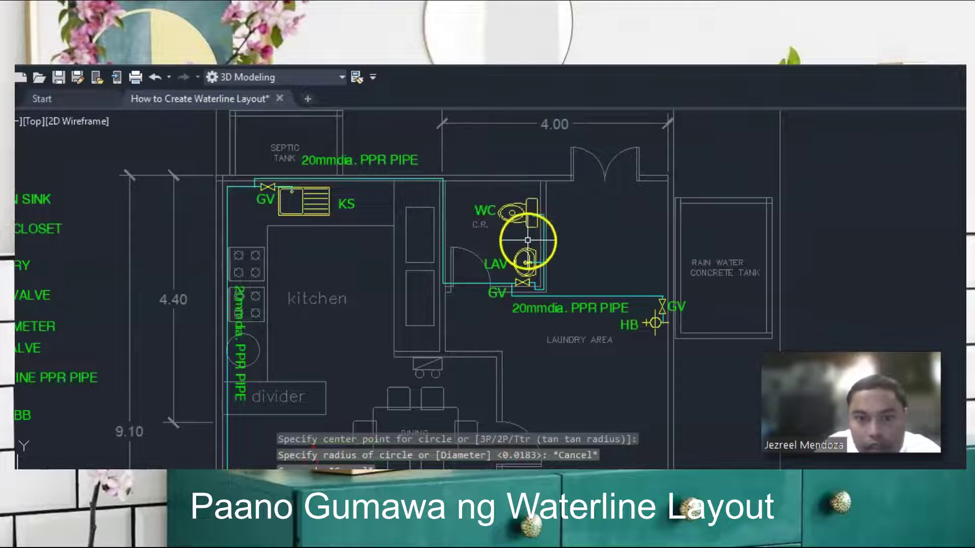
{"action": "key", "text": "Return"}
{"action": "left_click", "coordinate": [511, 229]}
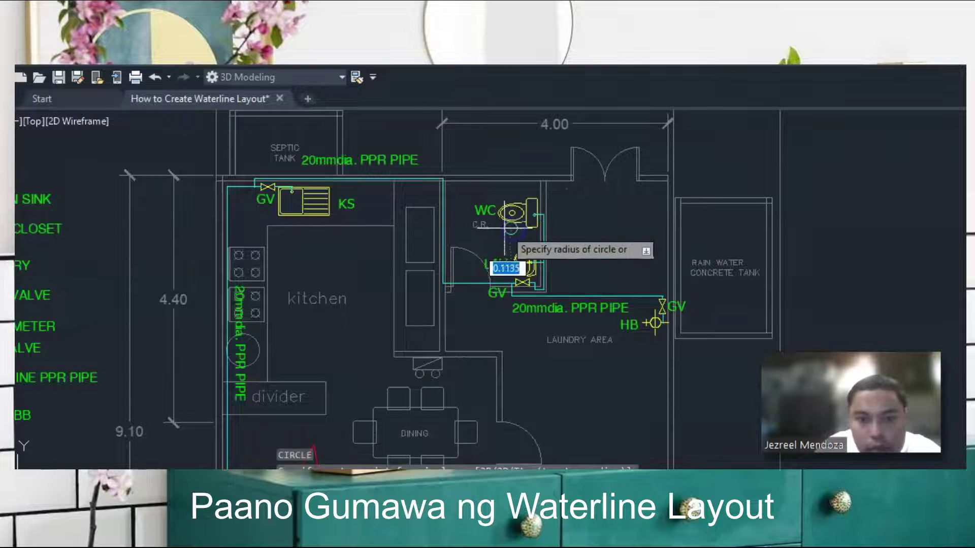
{"action": "key", "text": "Escape"}
{"action": "key", "text": "Escape"}
{"action": "scroll", "coordinate": [547, 254], "scroll_direction": "down", "scroll_amount": 2}
{"action": "scroll", "coordinate": [589, 296], "scroll_direction": "up", "scroll_amount": 2}
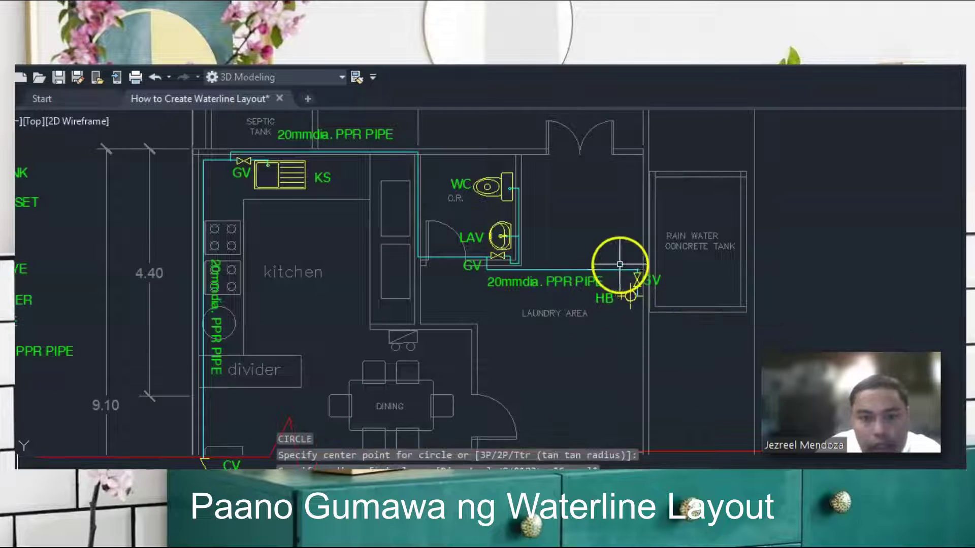
{"action": "scroll", "coordinate": [619, 262], "scroll_direction": "down", "scroll_amount": 2}
{"action": "scroll", "coordinate": [536, 261], "scroll_direction": "down", "scroll_amount": 2}
{"action": "scroll", "coordinate": [467, 305], "scroll_direction": "up", "scroll_amount": 2}
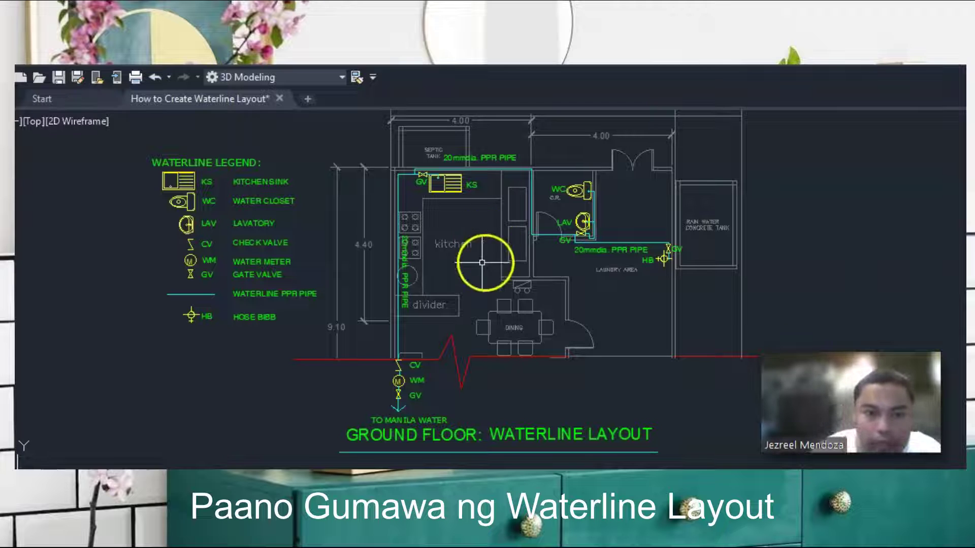
{"action": "scroll", "coordinate": [415, 279], "scroll_direction": "down", "scroll_amount": 3}
{"action": "scroll", "coordinate": [420, 252], "scroll_direction": "up", "scroll_amount": 3}
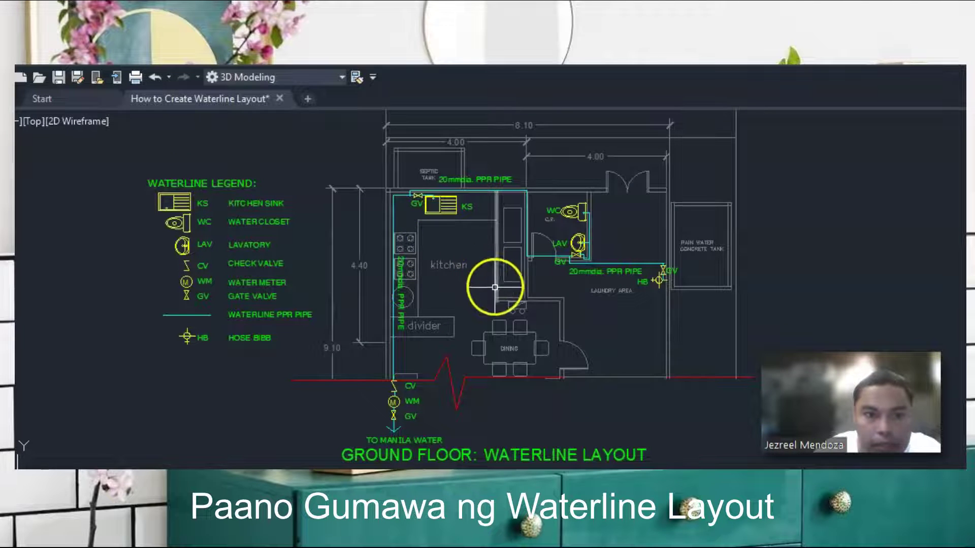